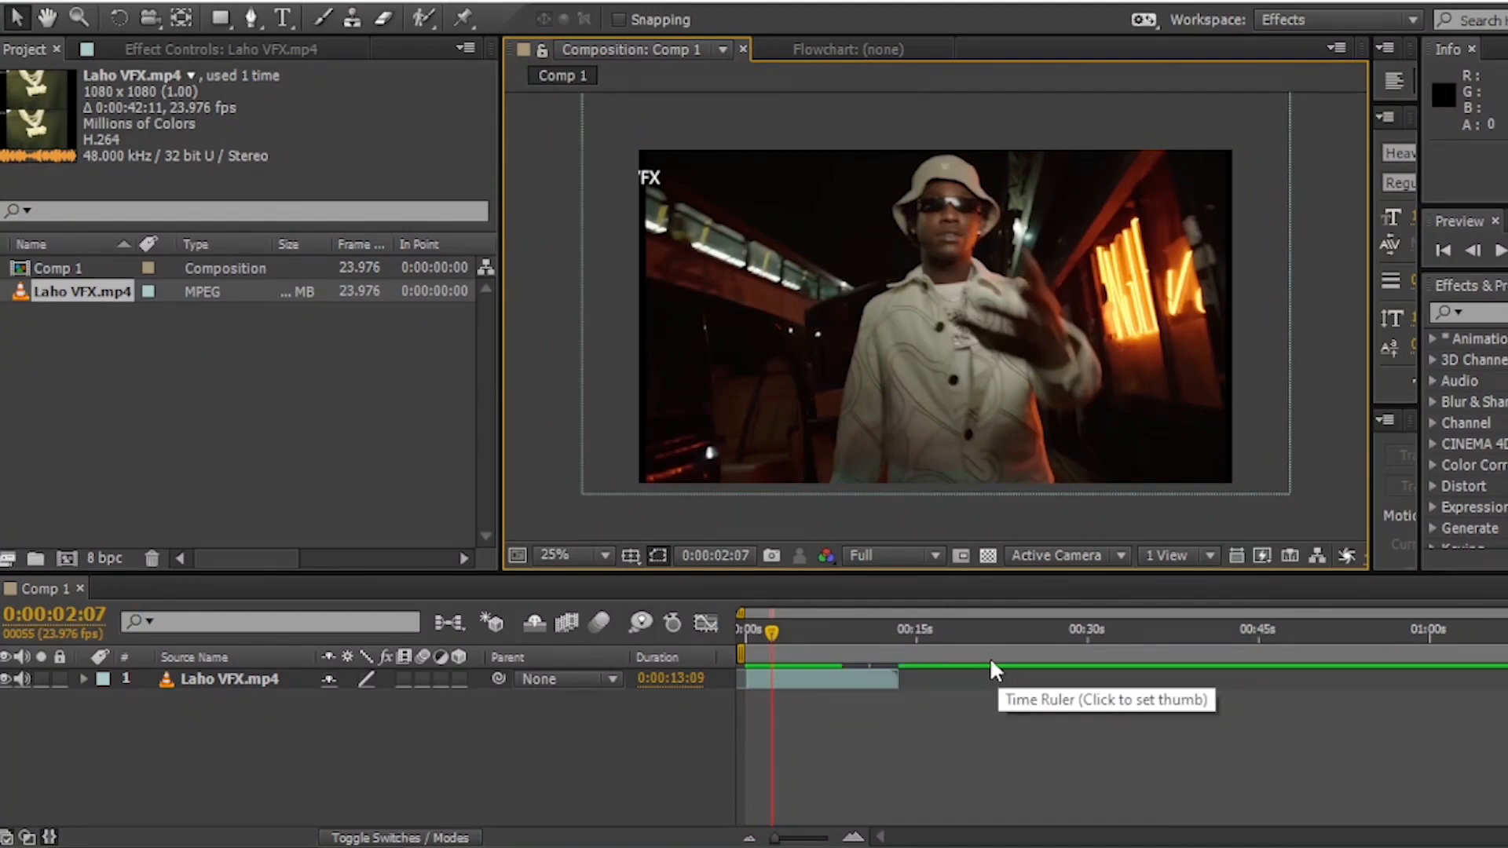
- Move the current time in Comp 1 to the frame at 0:00:02:10
key("Page_Down")
key("Page_Down")
key("Page_Down")
key("Page_Down")
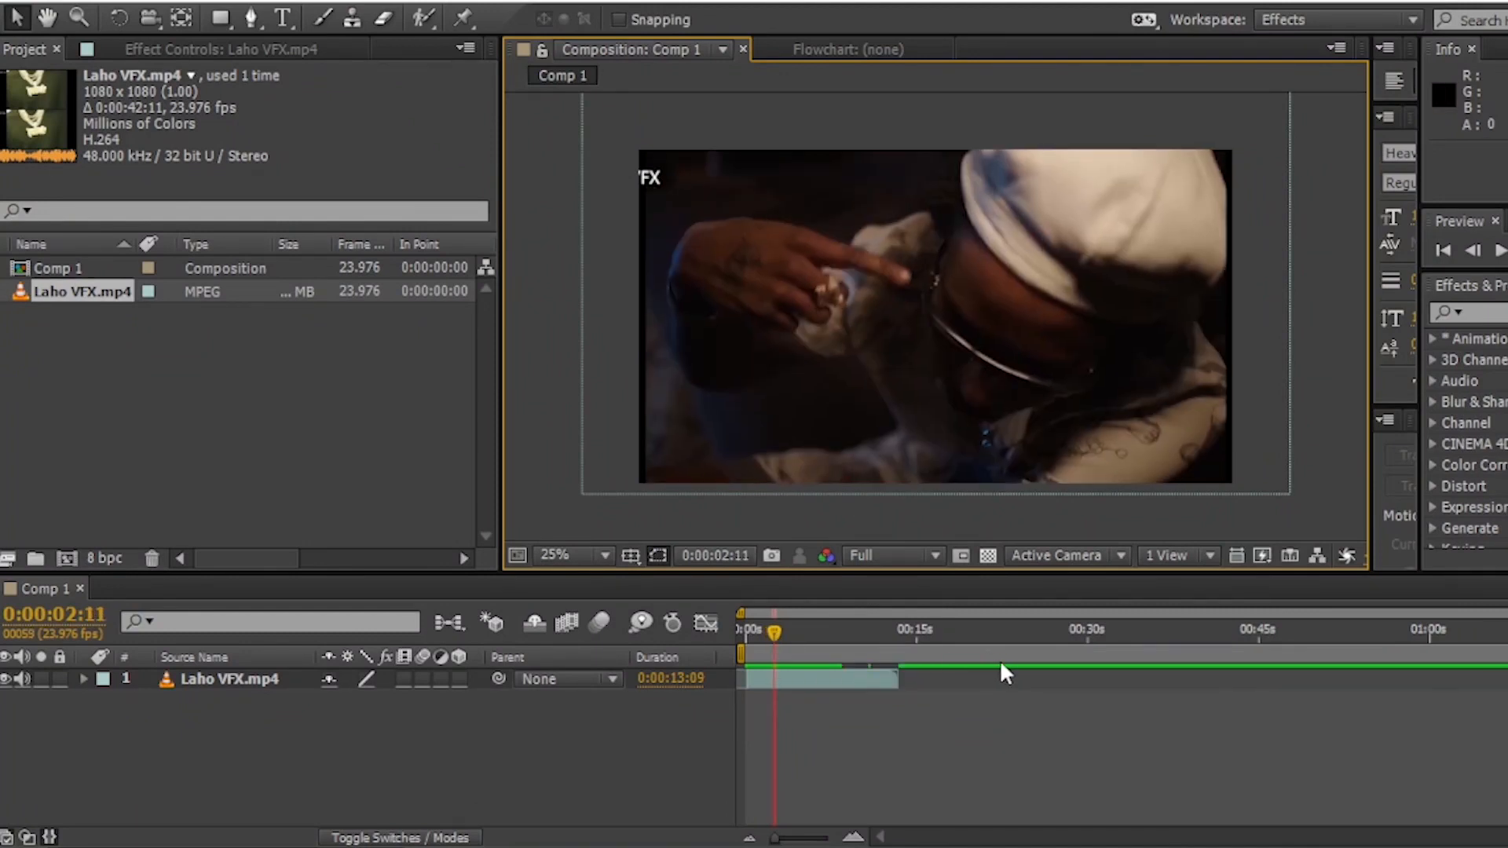
key("Page_Up")
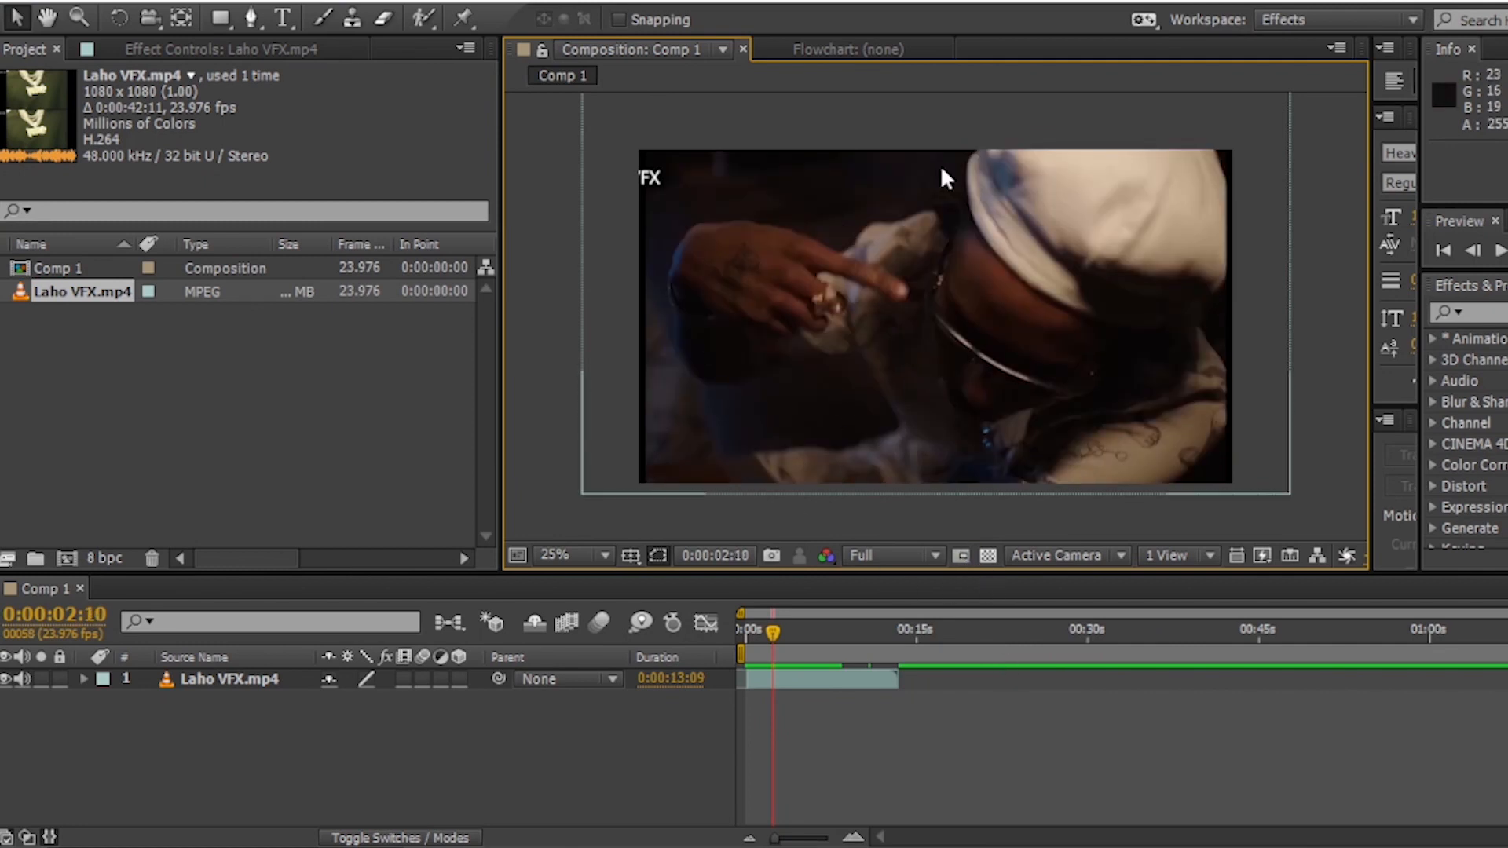
- Save the current frame as a layered Photoshop file named Comp 1 in the GDB Photoshop Format & Pics folder
left_click(123, 4)
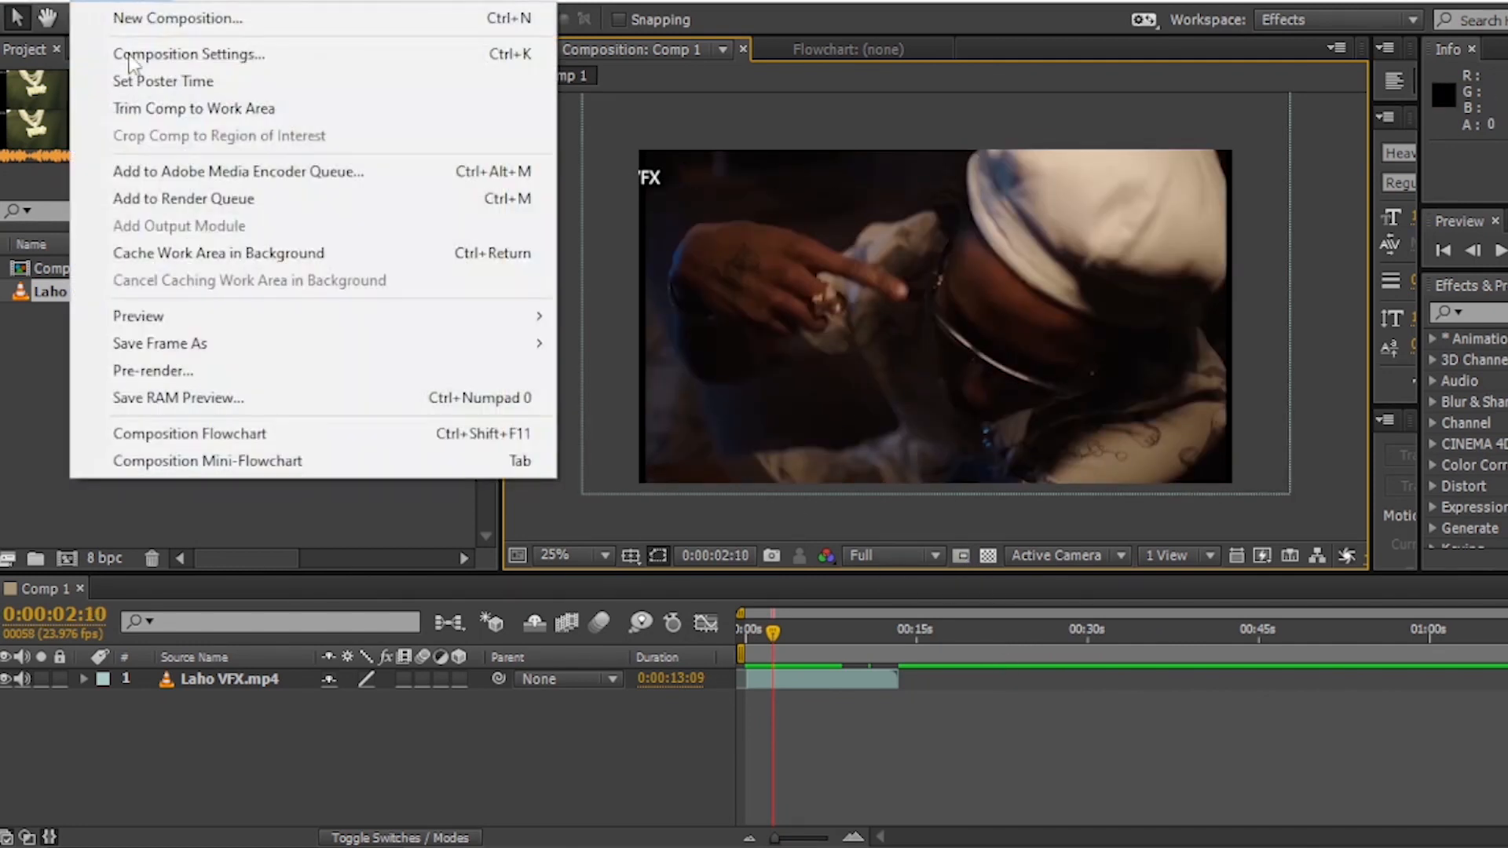
mouse_move(388, 357)
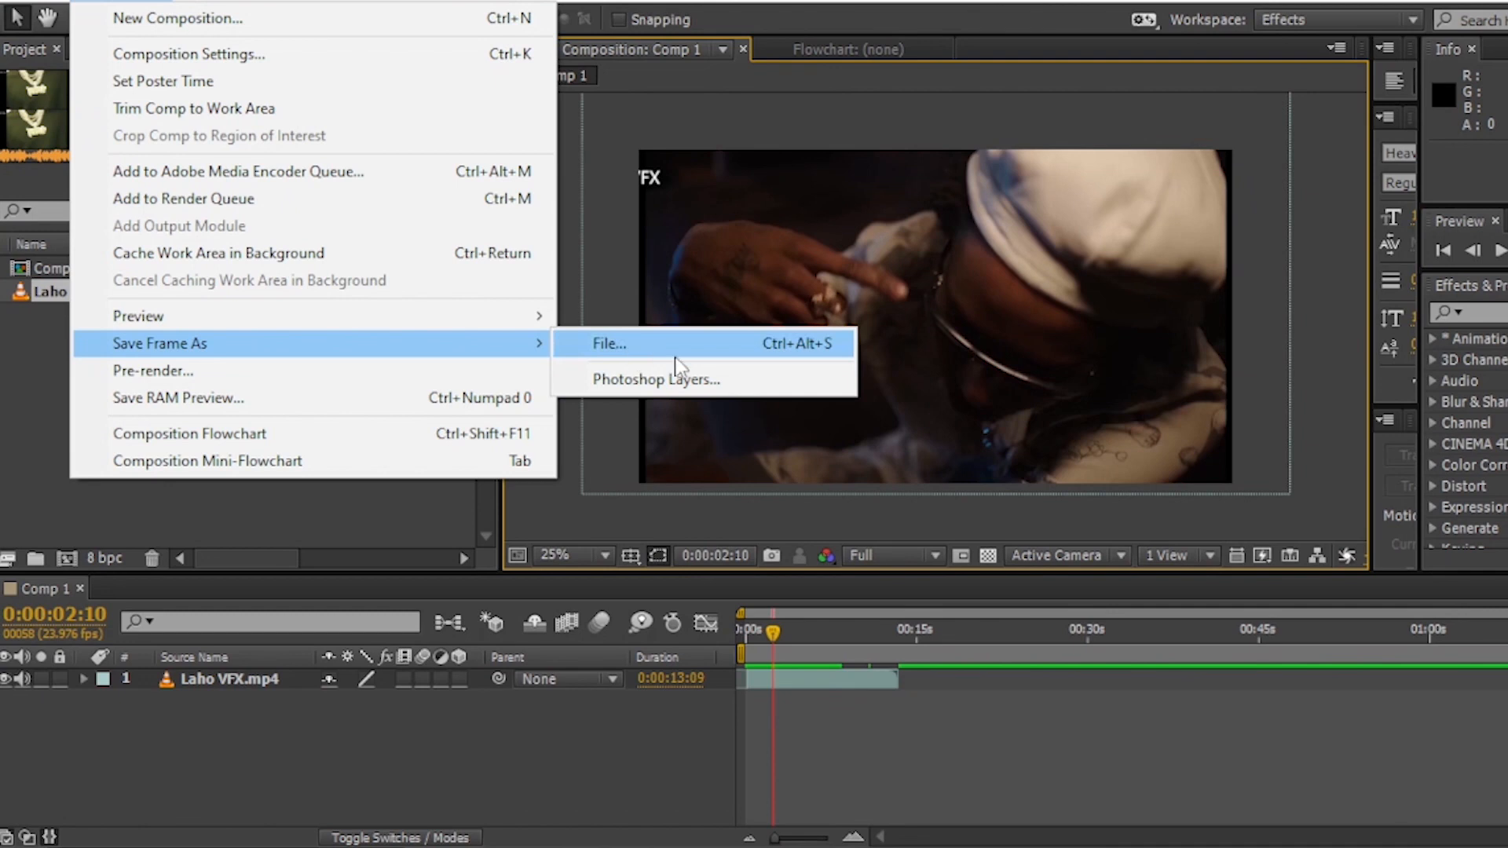
left_click(707, 384)
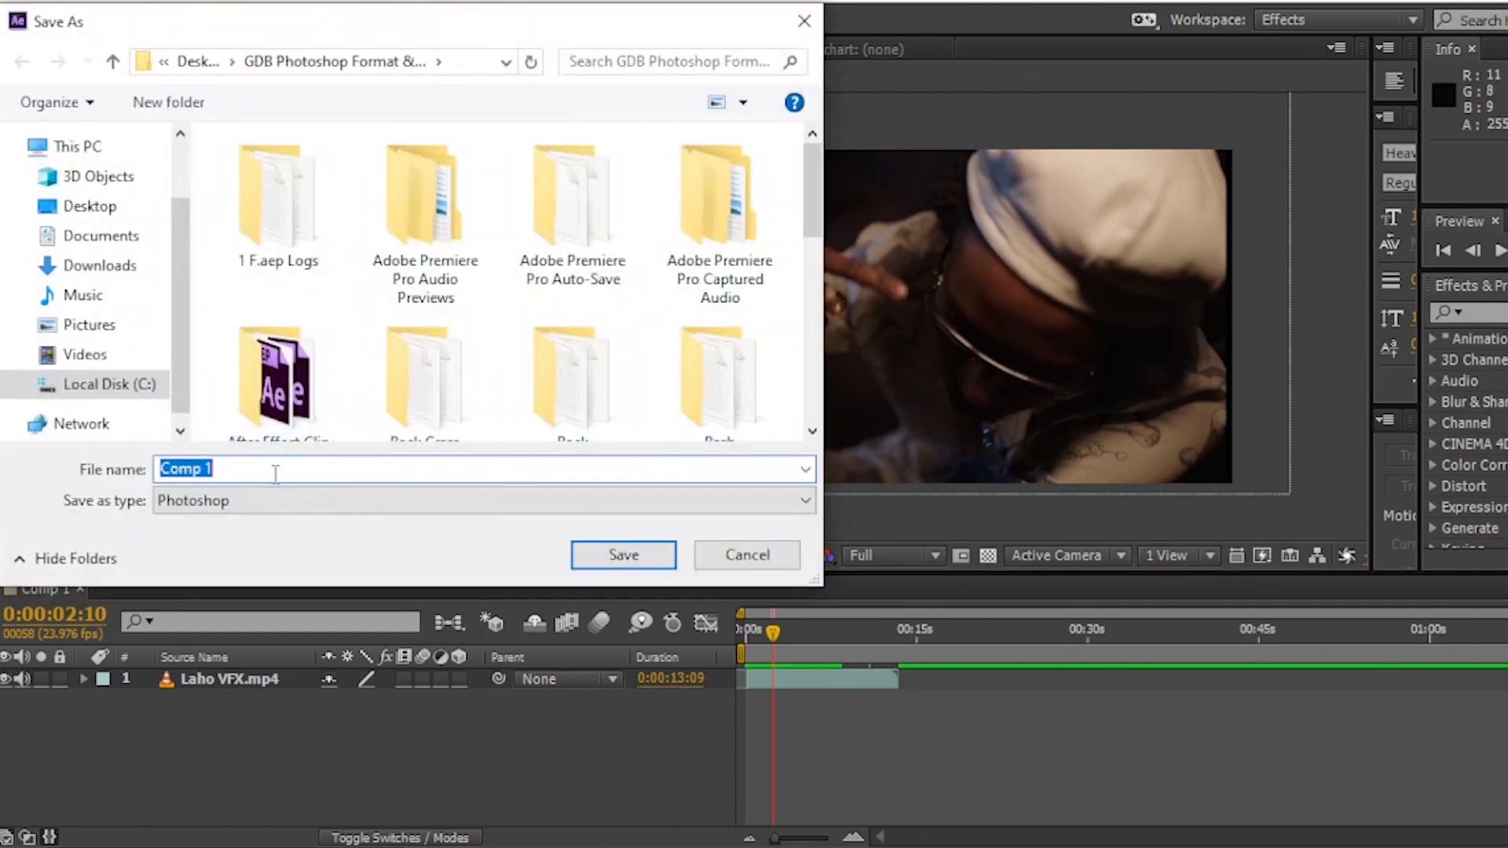
left_click(625, 557)
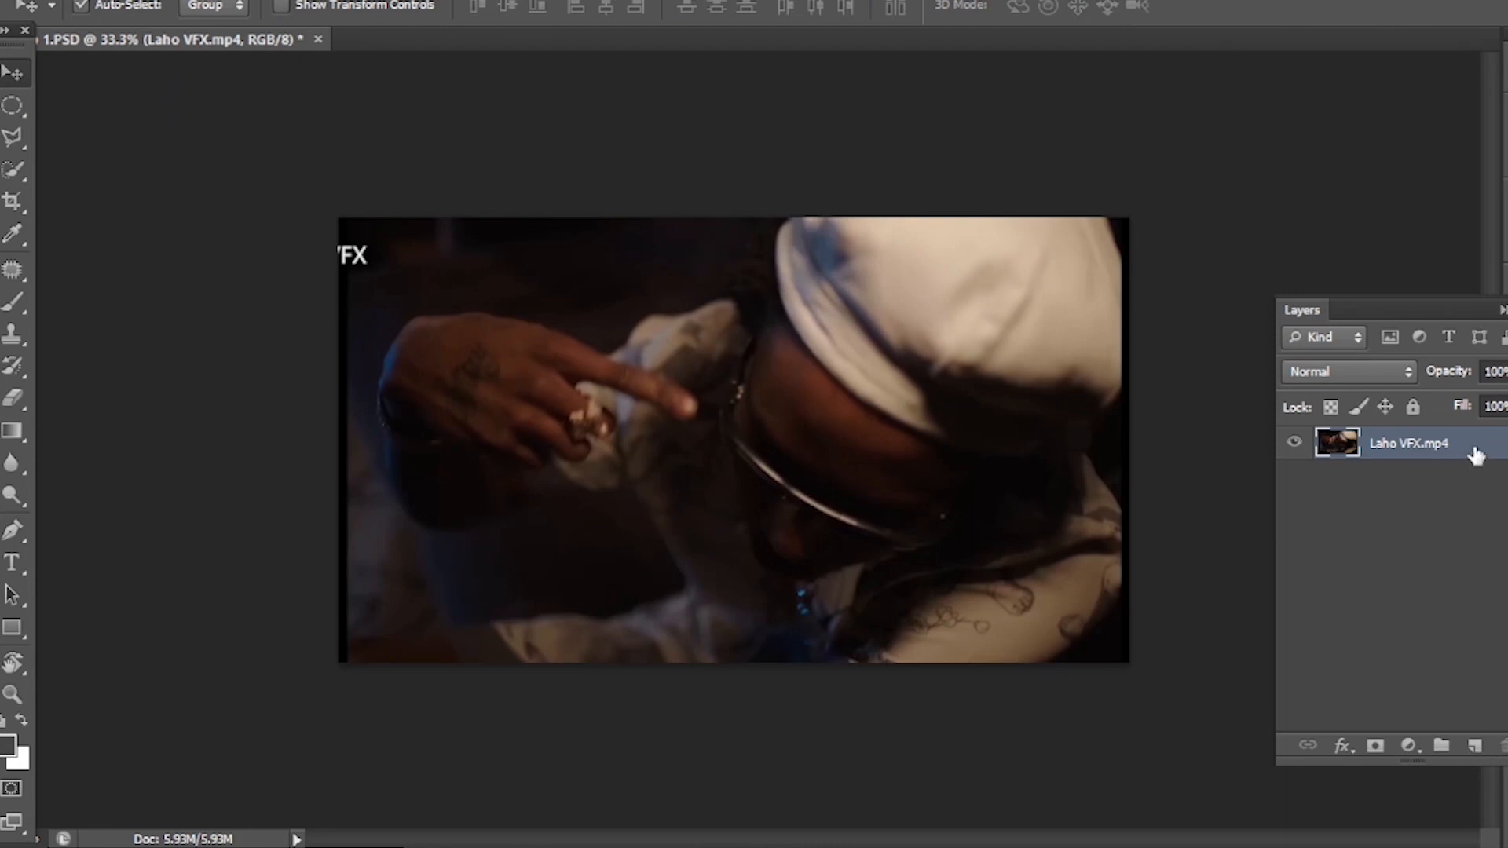
- In Photoshop, duplicate the Laho VFX.mp4 layer beneath the hidden original and cut the man out of the copy with the Polygonal Lasso
left_click_drag(1475, 454, 1371, 469)
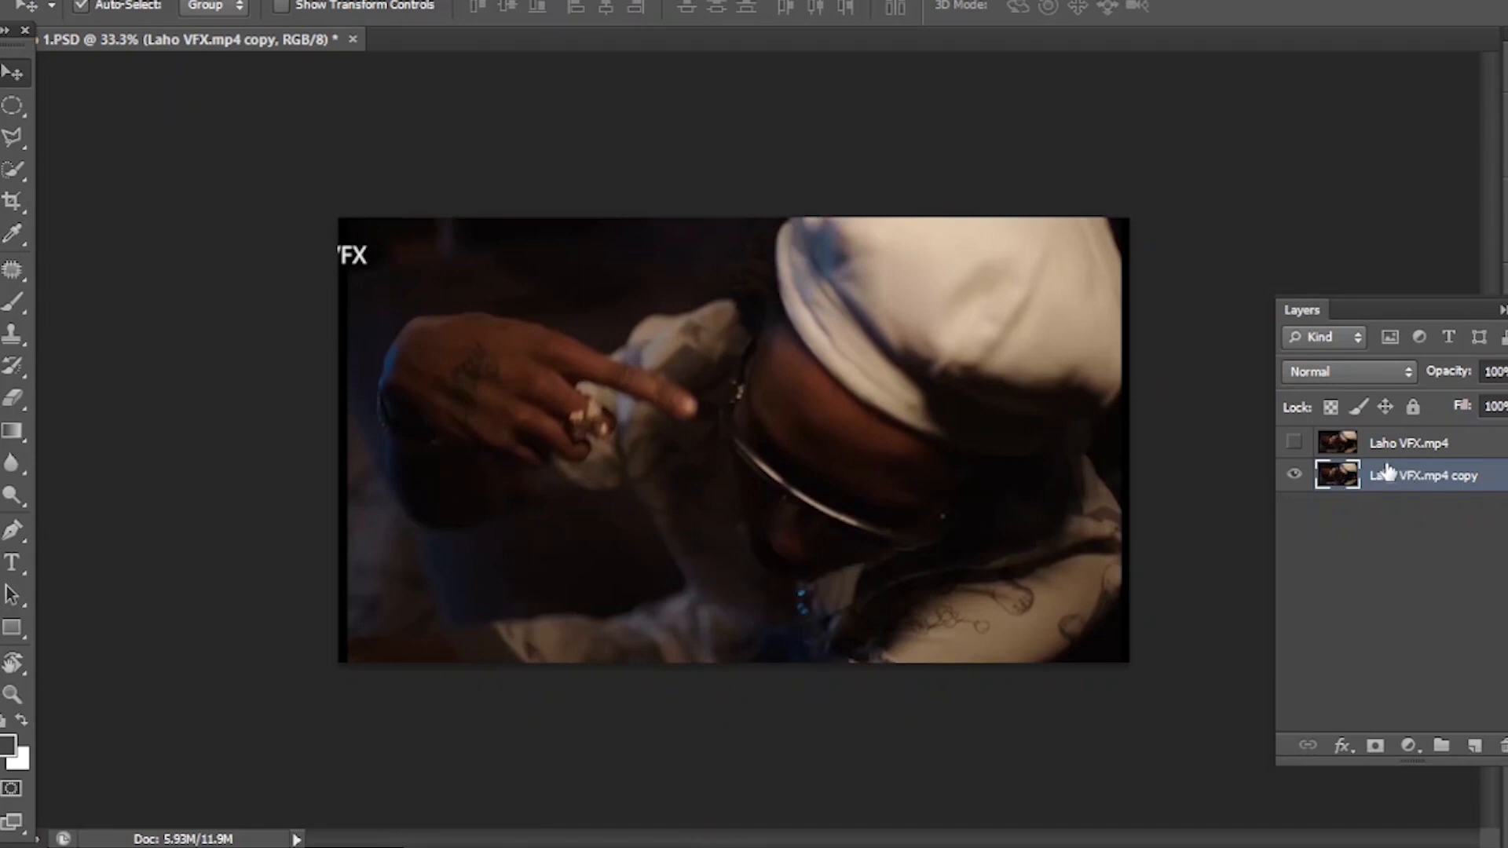
left_click(13, 137)
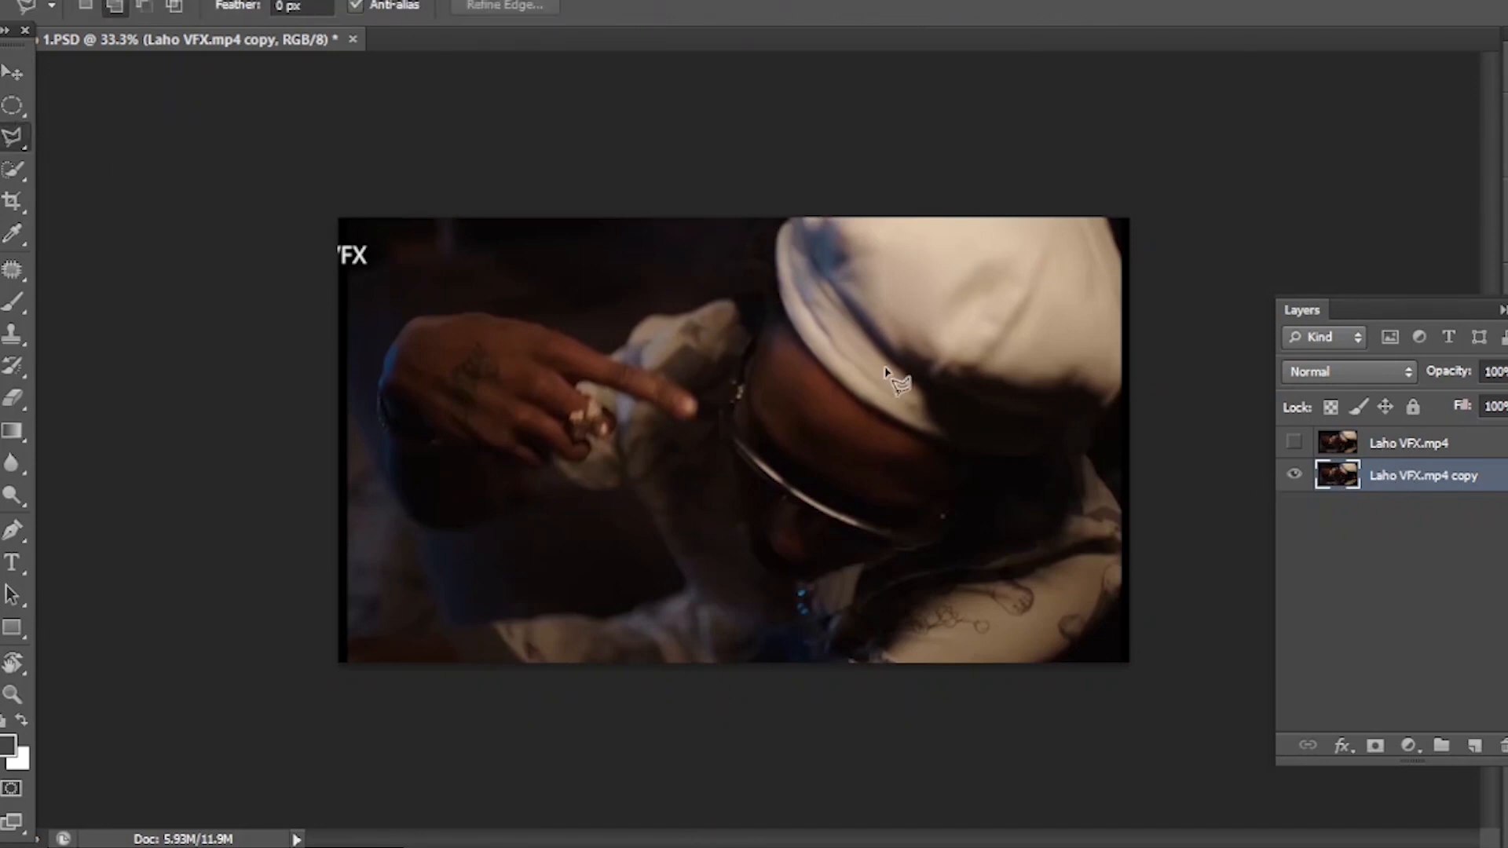
left_click(348, 641)
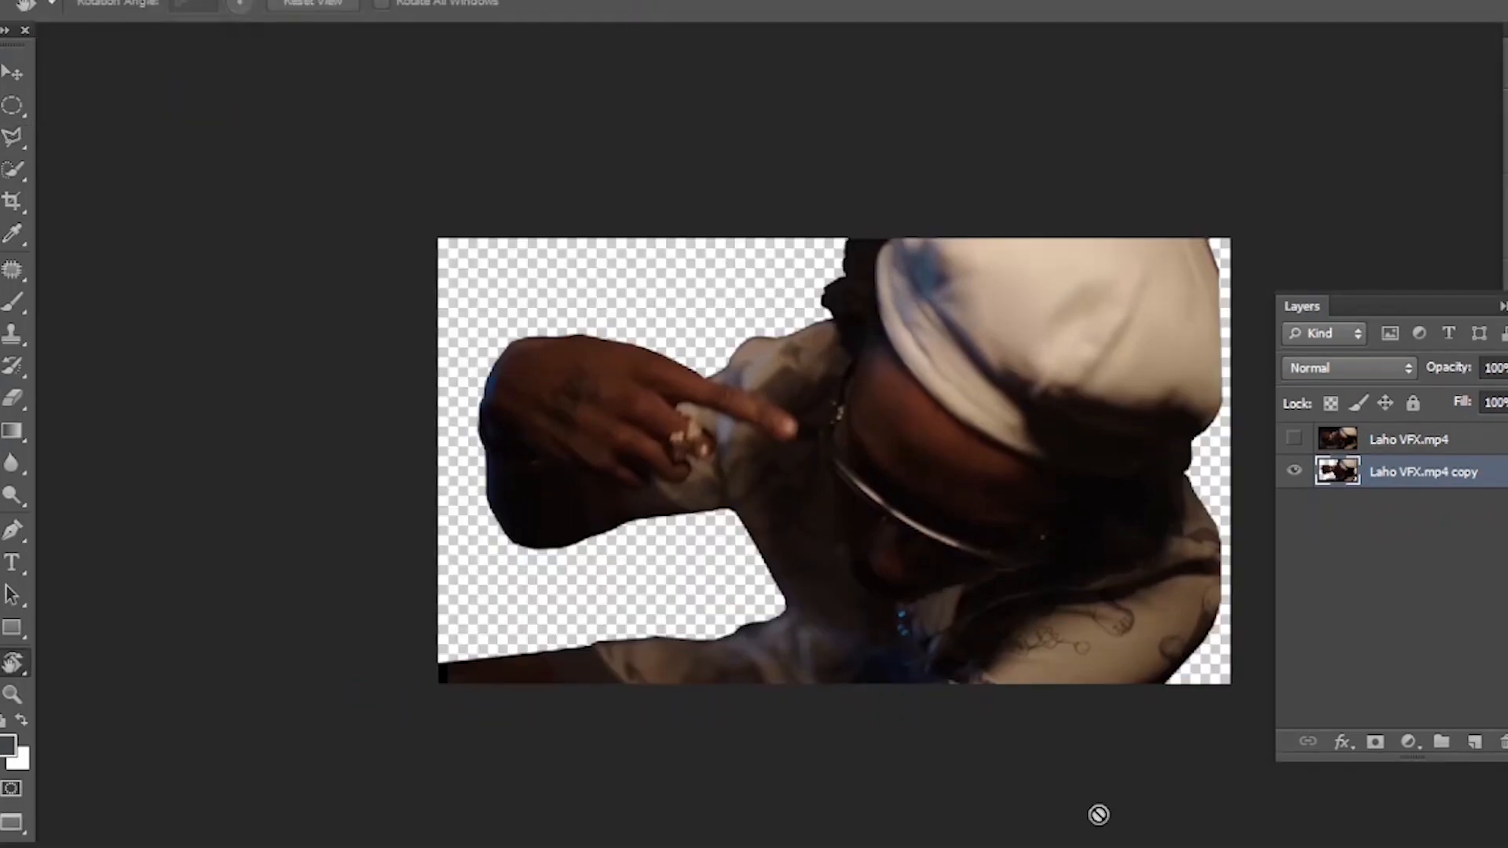
key("v")
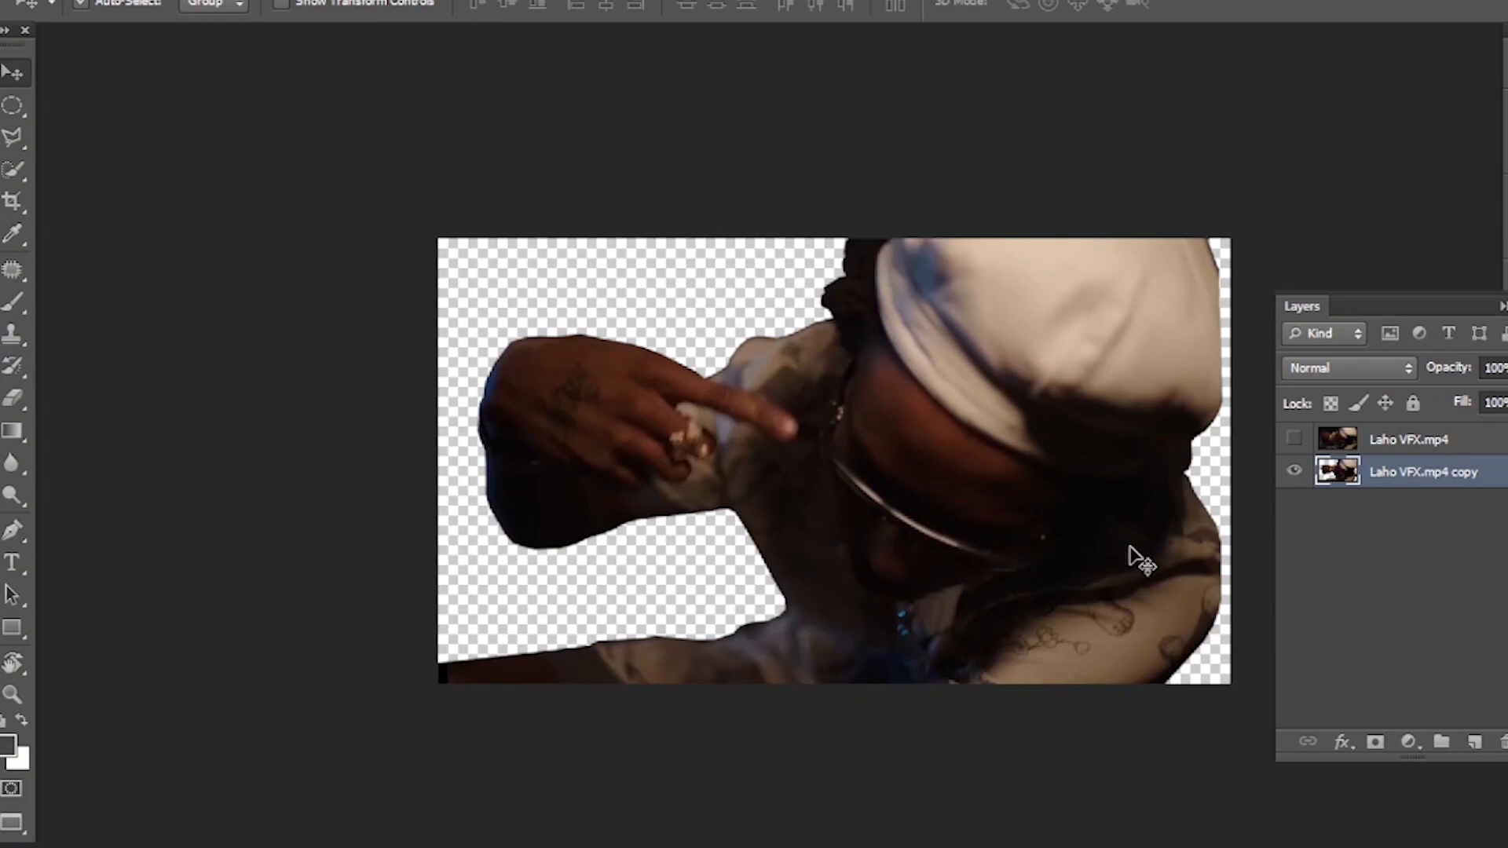
- Copy the black scratched texture from the istockphoto image into Comp 1.PSD, above the man's cutout
key("f")
key("f")
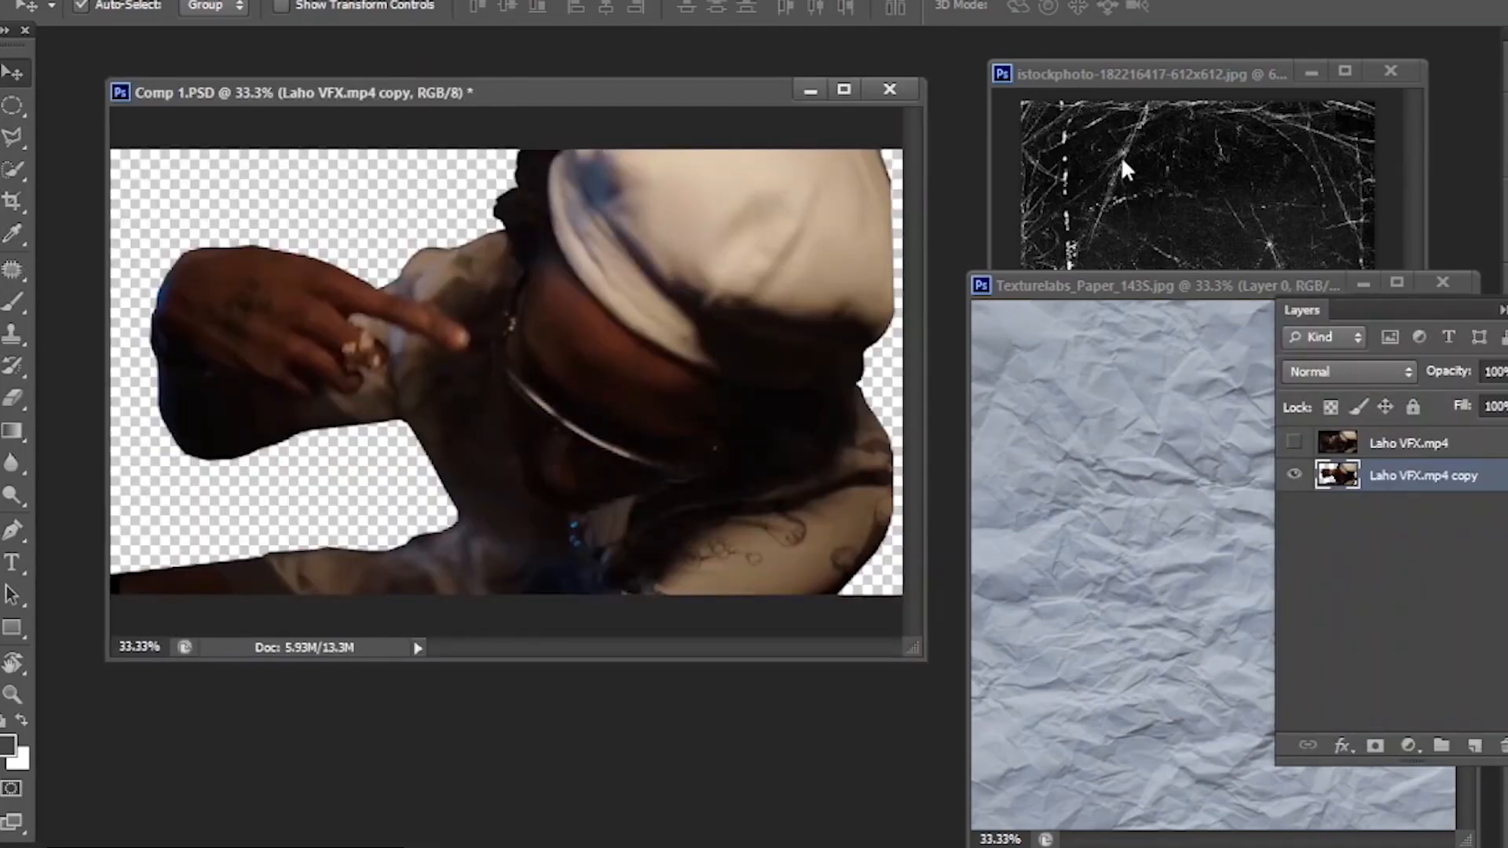
left_click(1151, 414)
left_click(1140, 191)
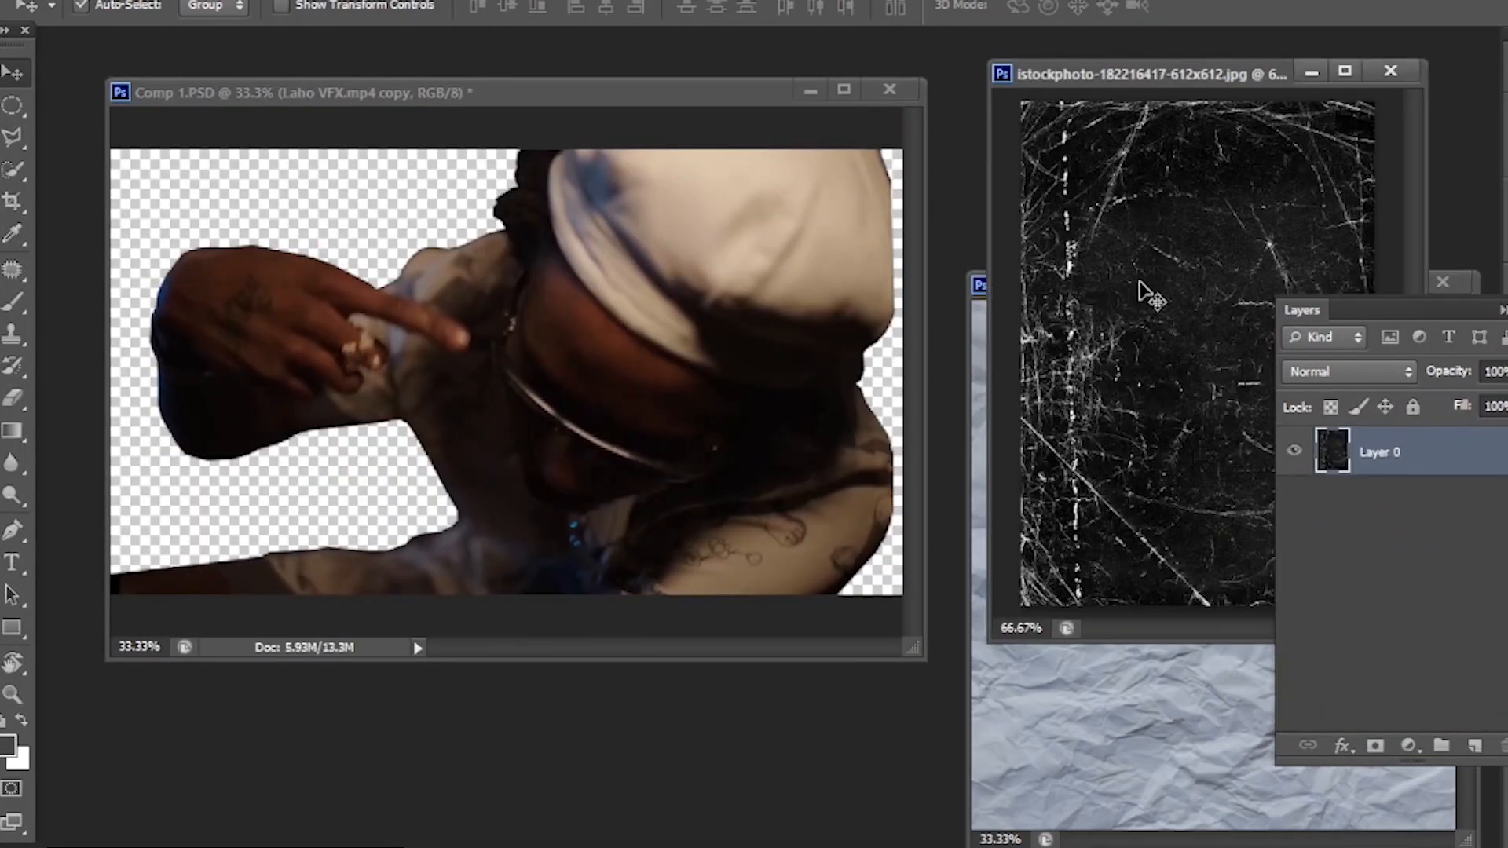
left_click_drag(1155, 339, 591, 391)
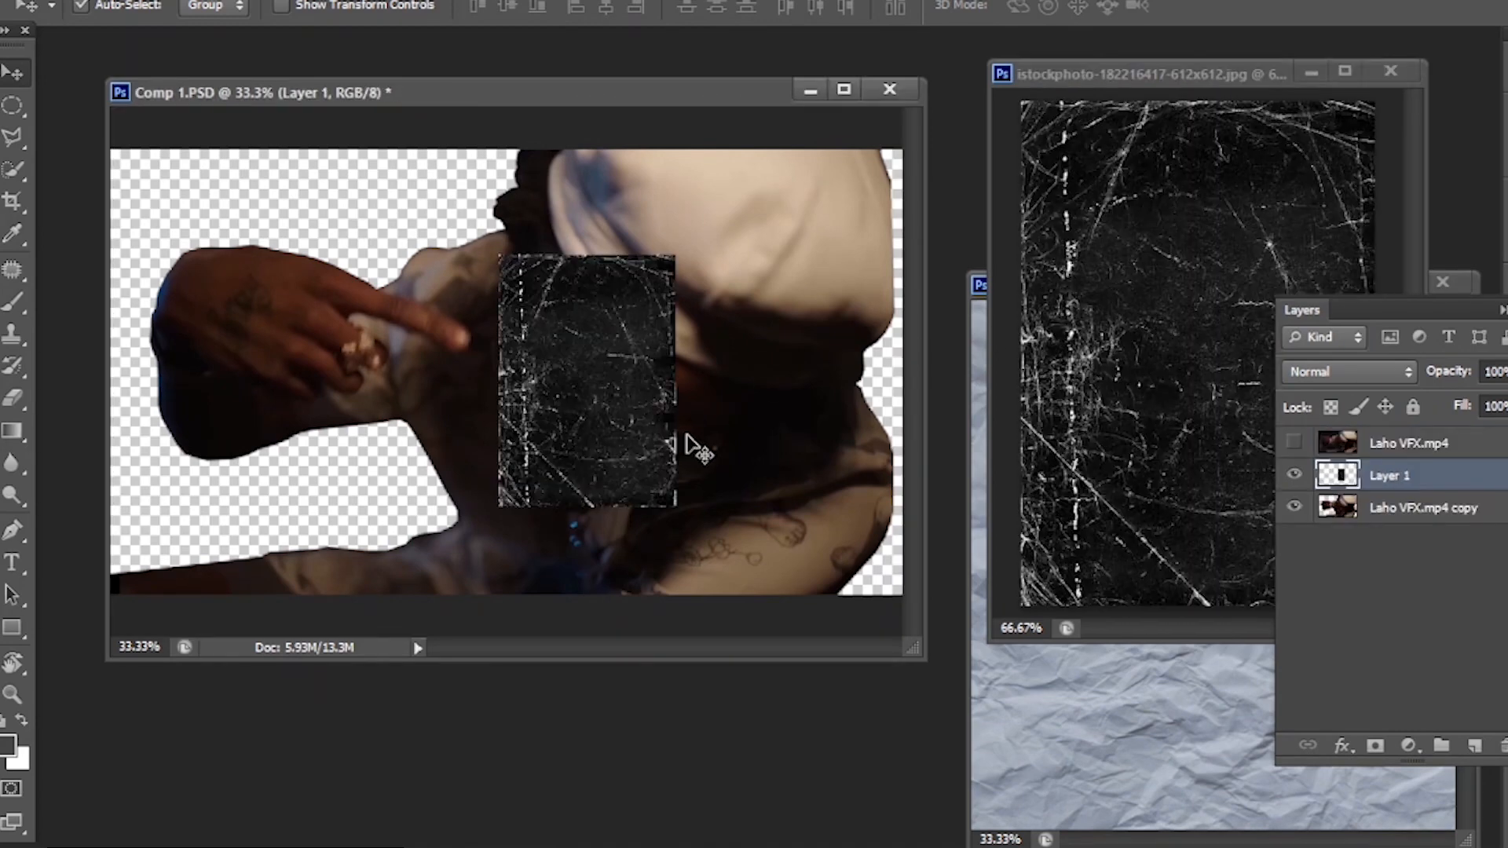
key("f")
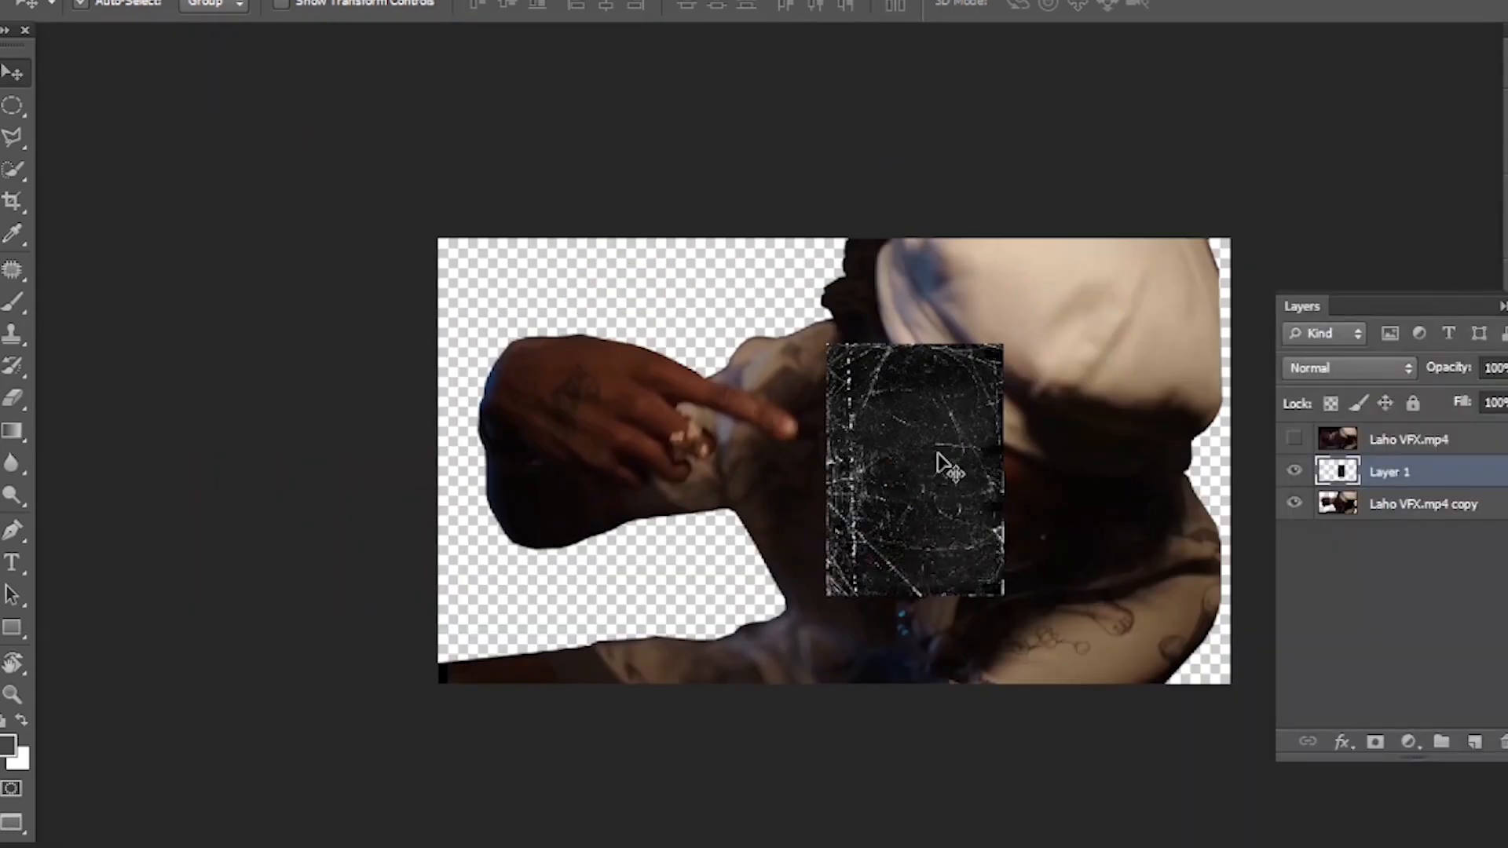
- Rotate the scratched texture 90° clockwise and scale it to about 320% so it covers the whole canvas
key("ctrl+t")
right_click(1058, 488)
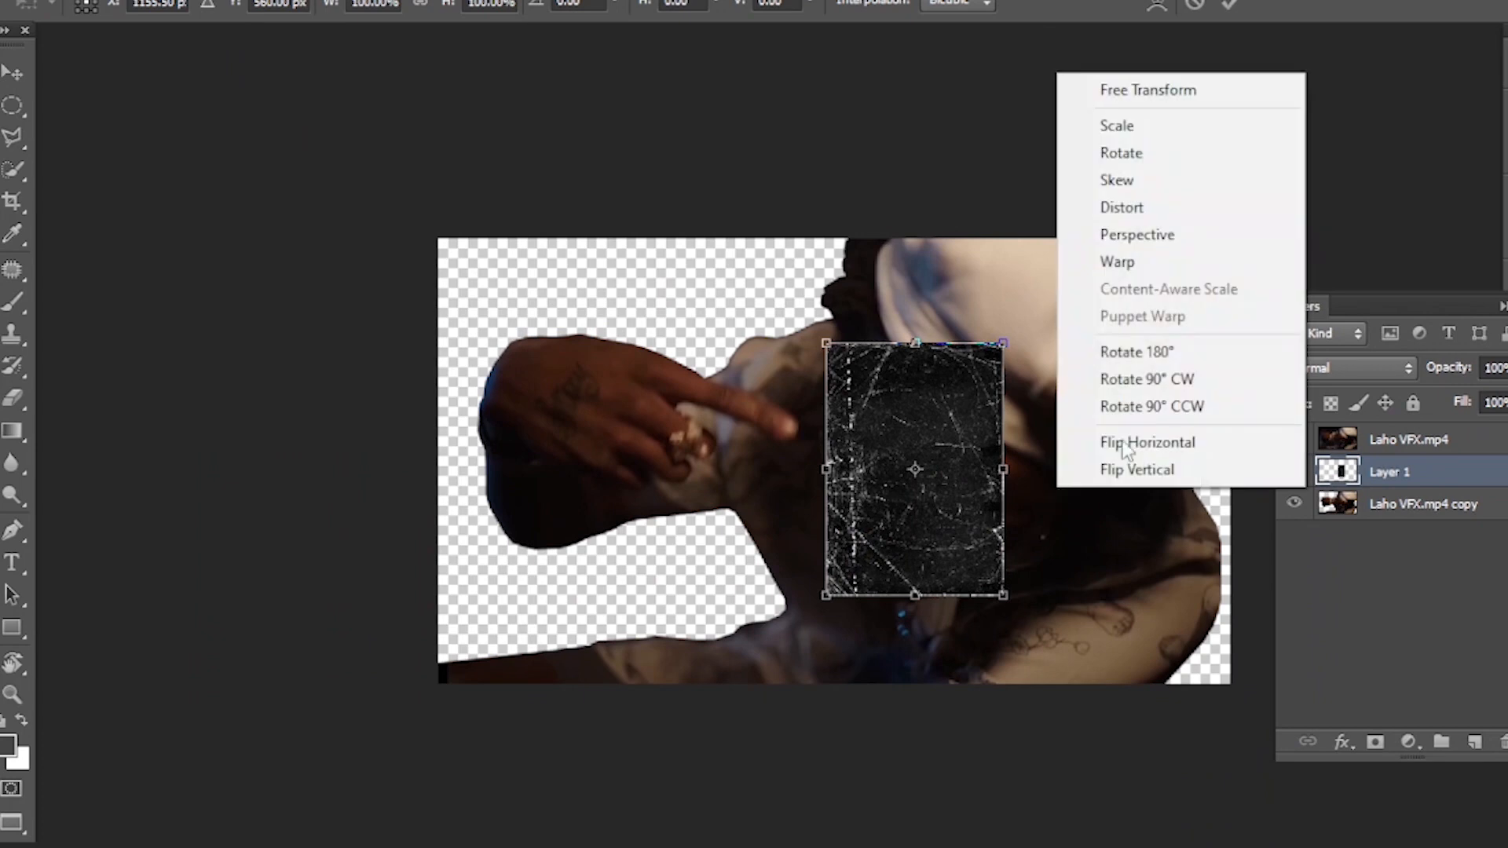
left_click(1144, 378)
left_click_drag(1042, 562, 1341, 707)
left_click_drag(1106, 571, 1019, 561)
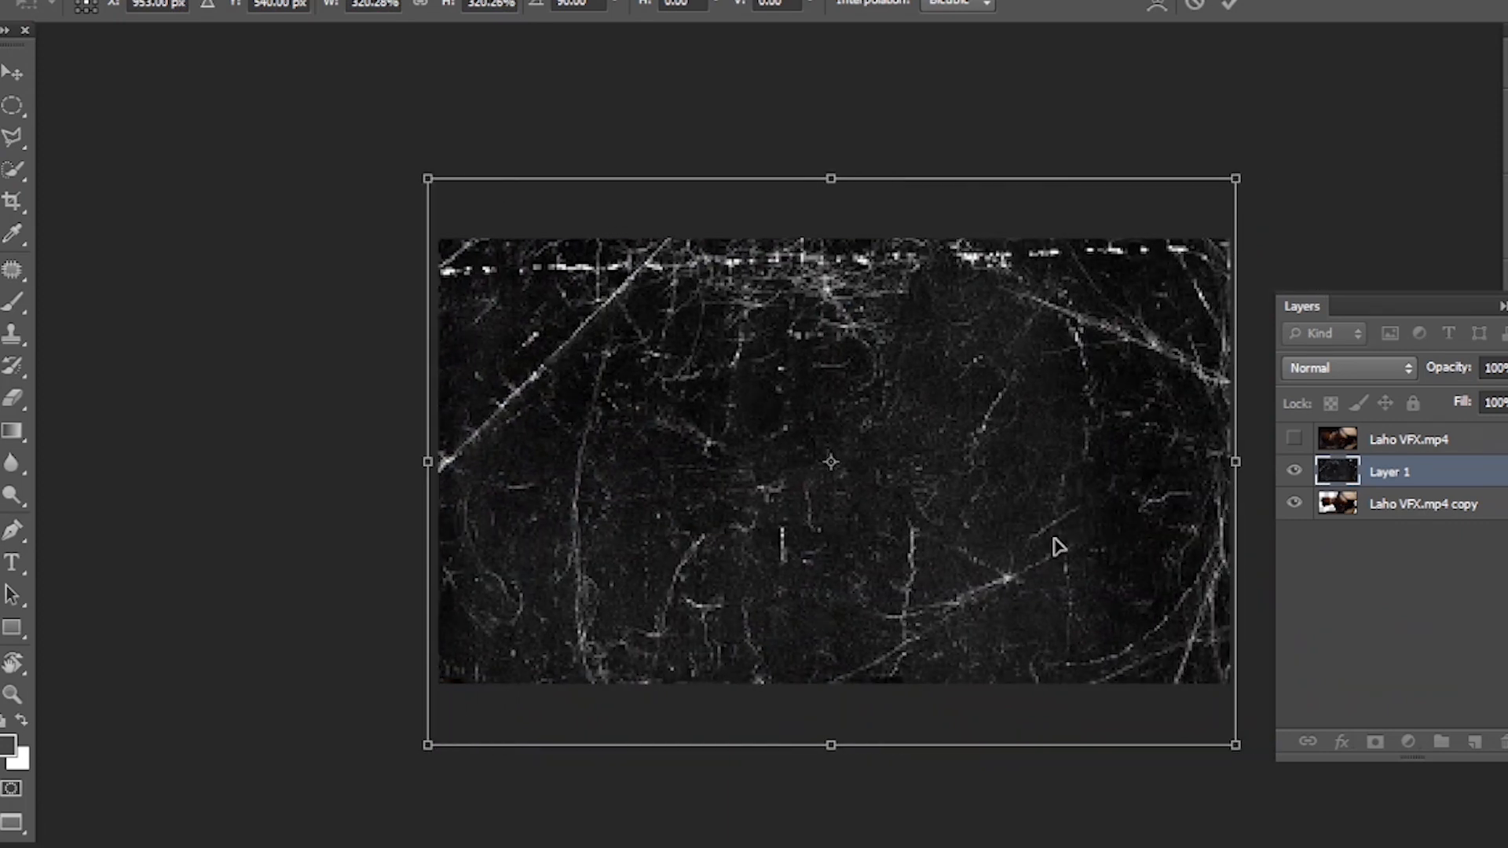
key("Return")
- Set the scratched texture layer's blend mode to Screen and mask it to the outline of the man's cutout
left_click_drag(956, 484, 912, 471)
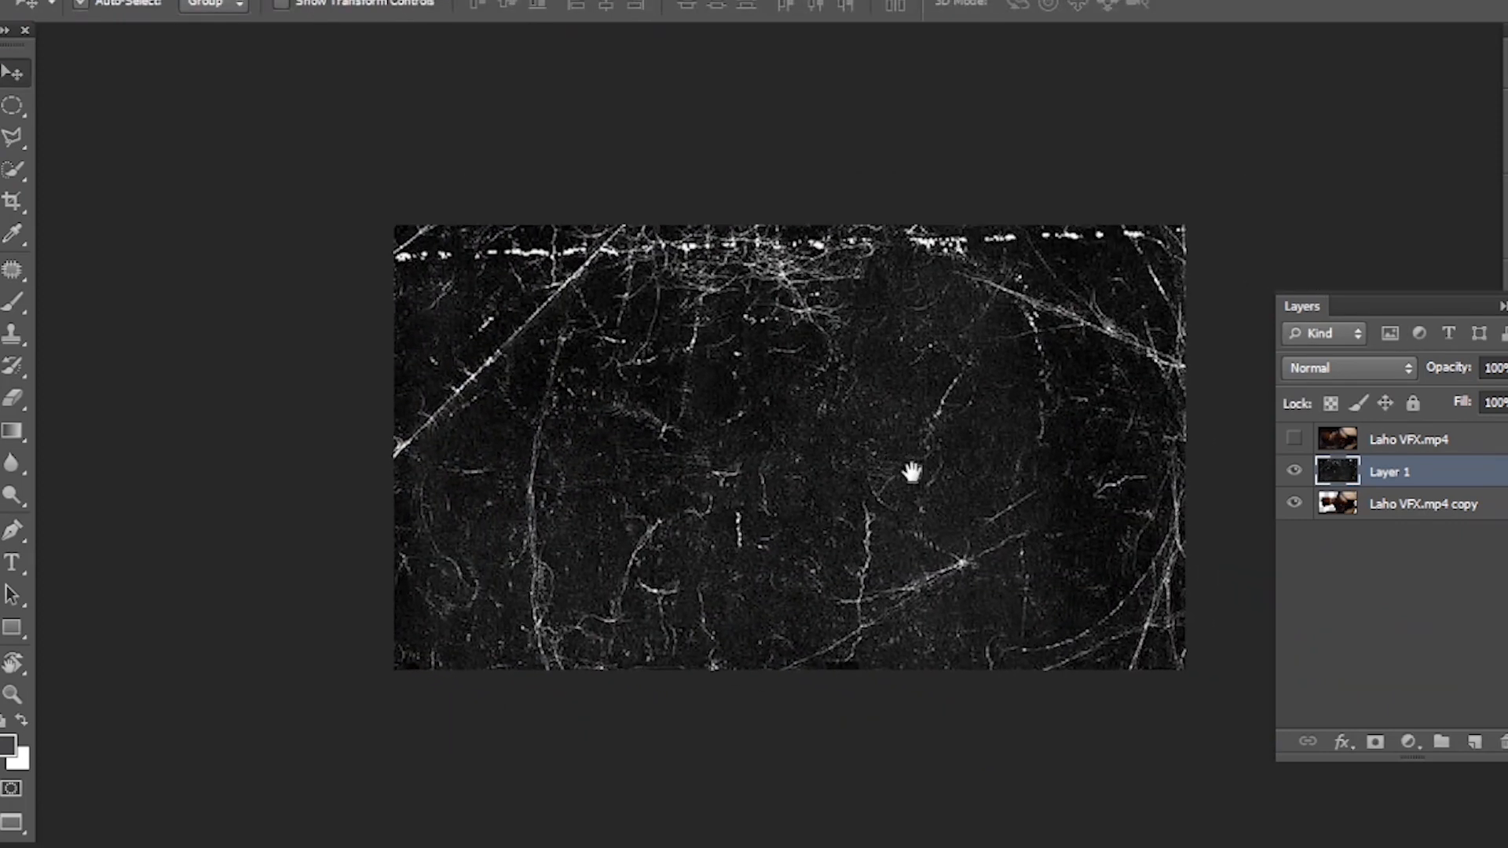
left_click(1367, 363)
left_click(1318, 161)
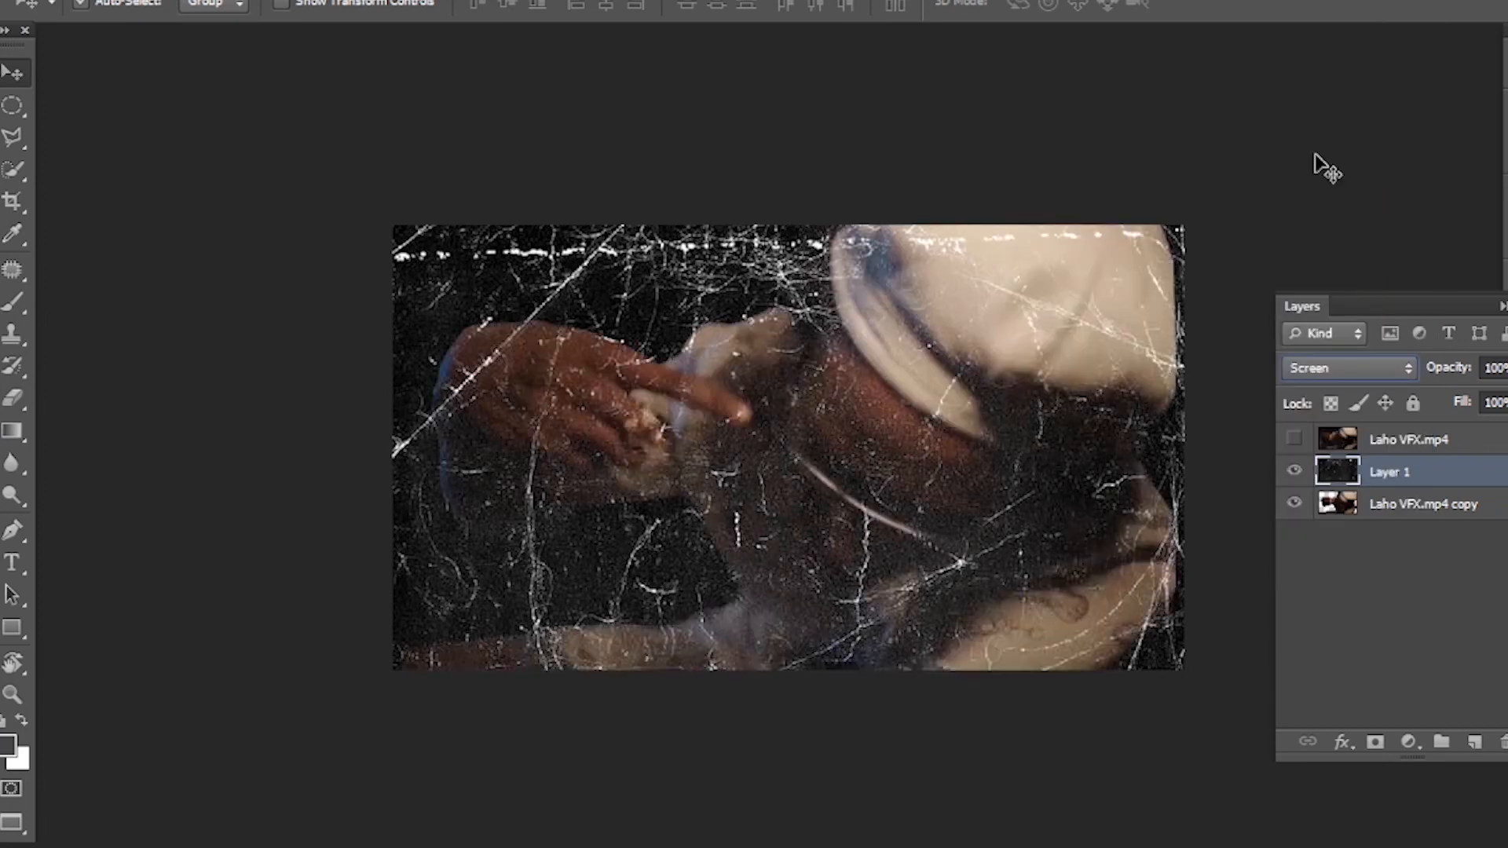
left_click(1348, 511, "ctrl")
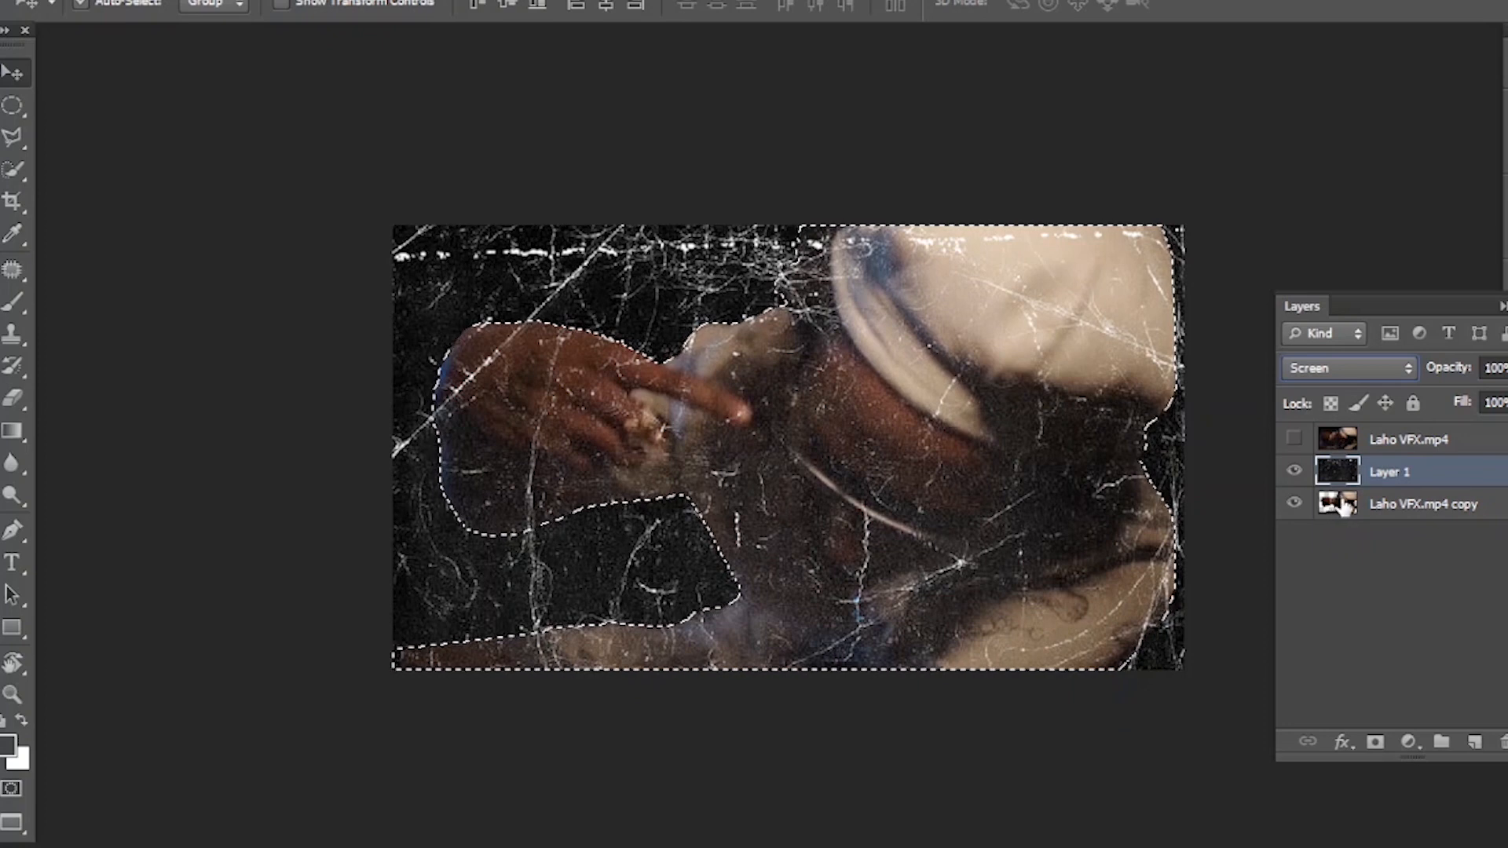
left_click(1373, 743)
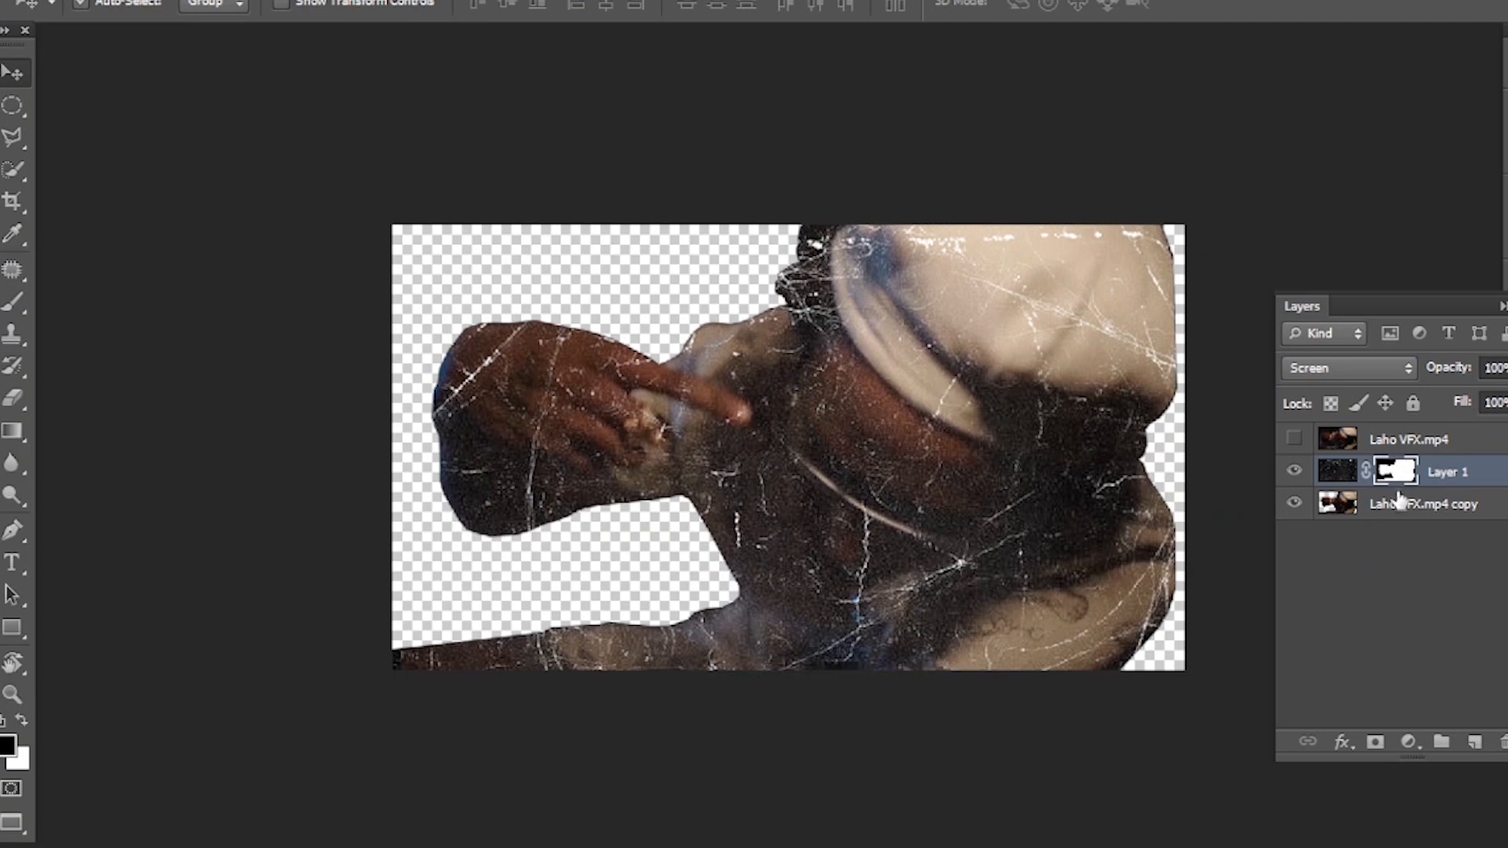
- Set the scratched texture layer's opacity to 58%
left_click(1480, 465)
left_click(1507, 368)
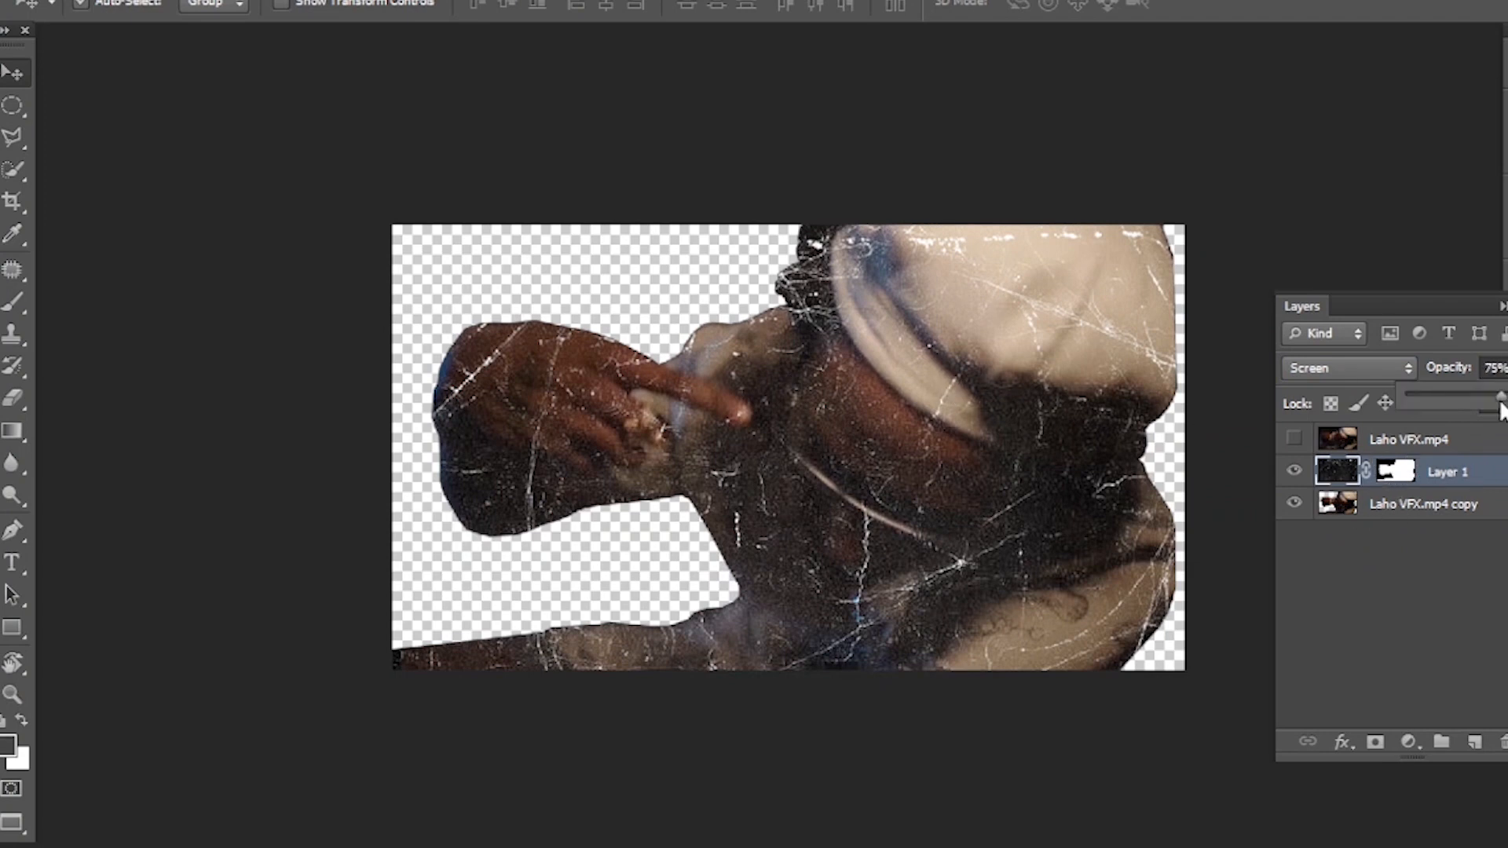
left_click_drag(1497, 414, 1491, 419)
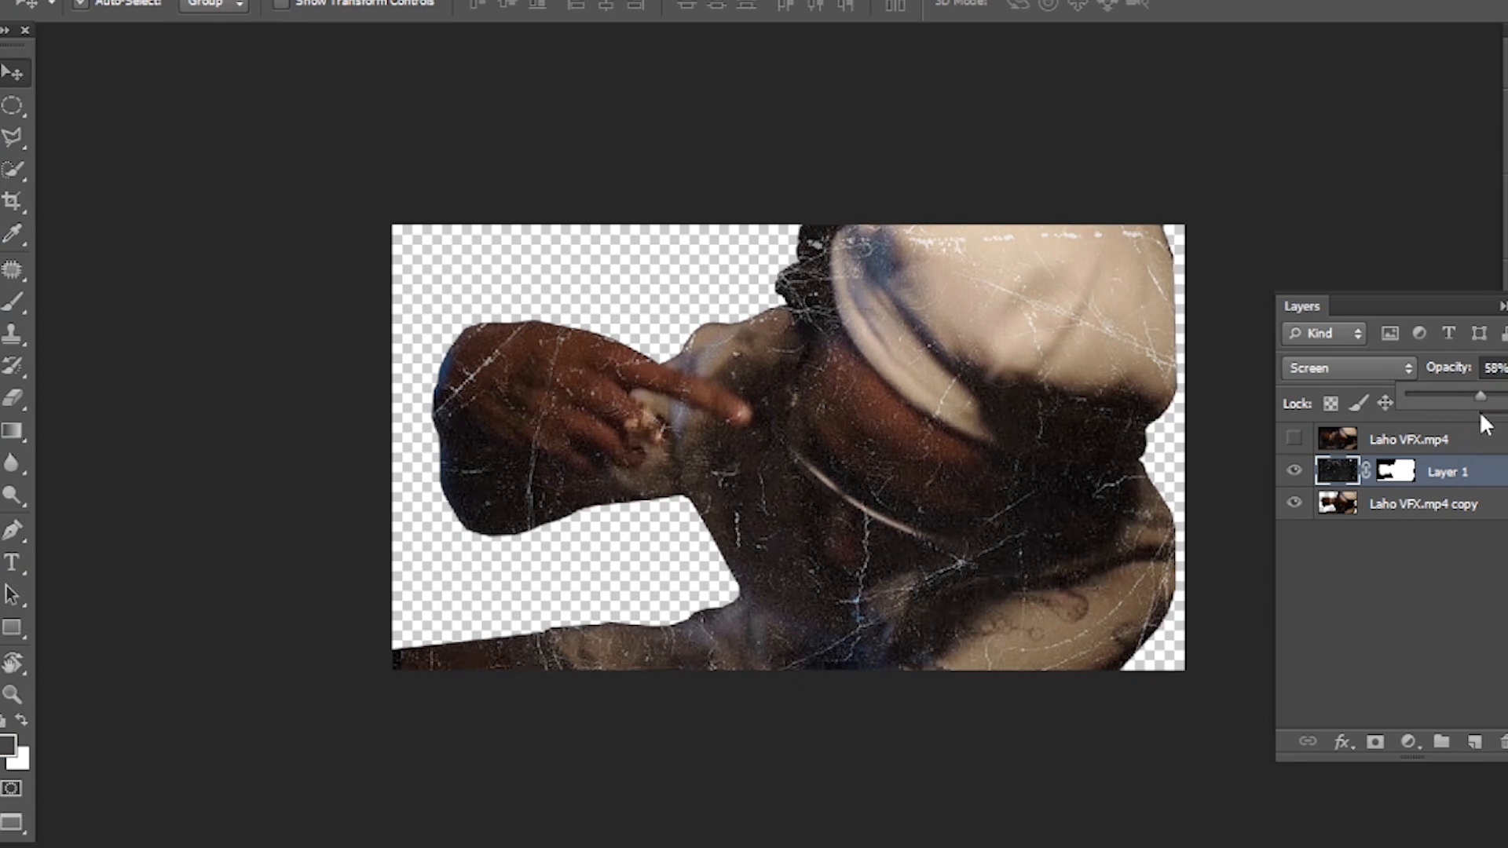
left_click(1501, 486)
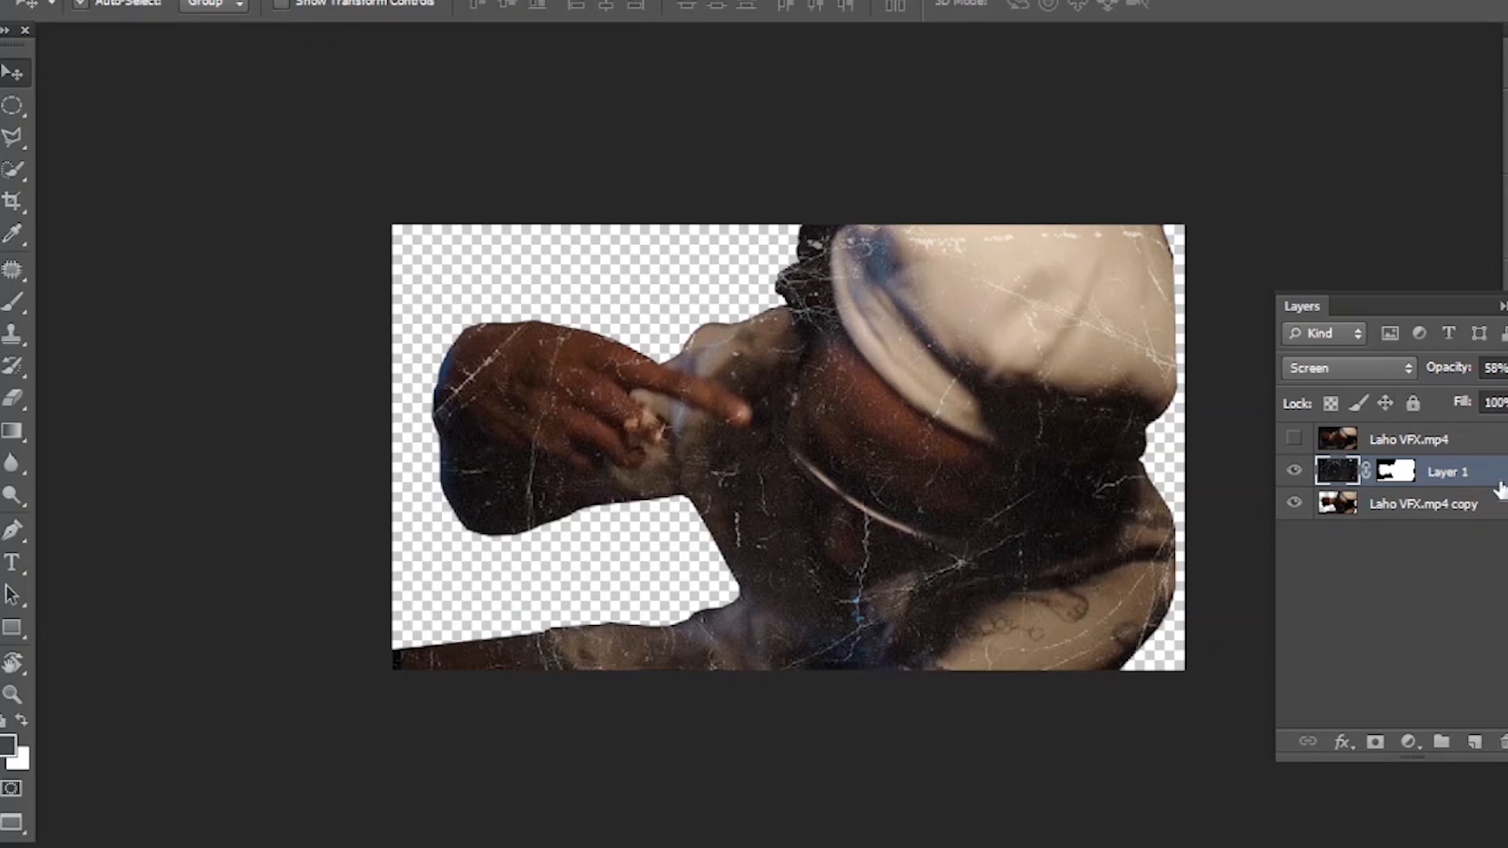
- Merge the masked texture layer with the Laho VFX.mp4 copy cutout layer
left_click(1490, 507, "ctrl")
right_click(1488, 507)
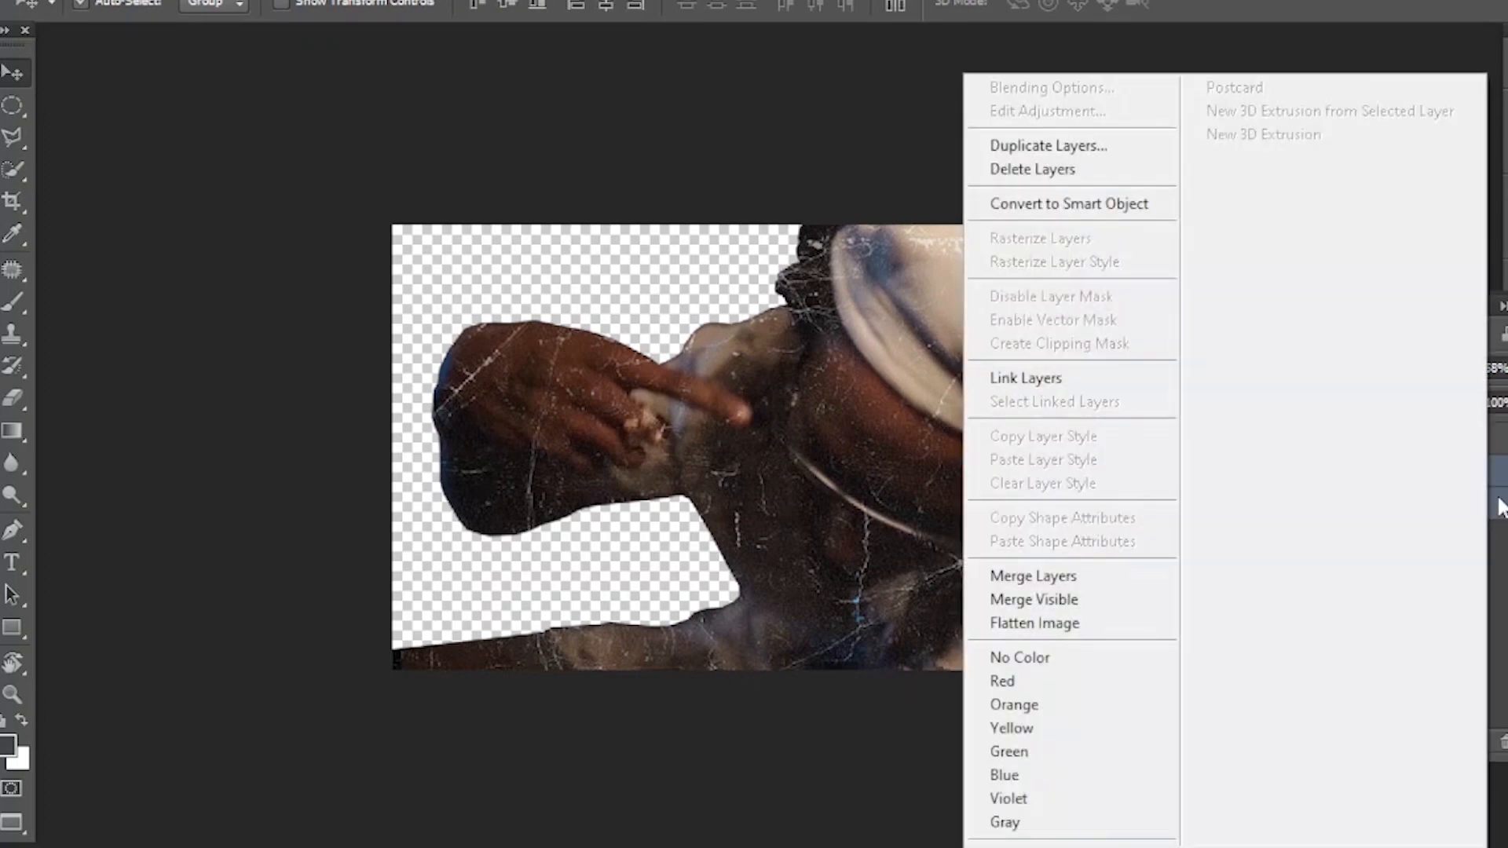
left_click(1078, 574)
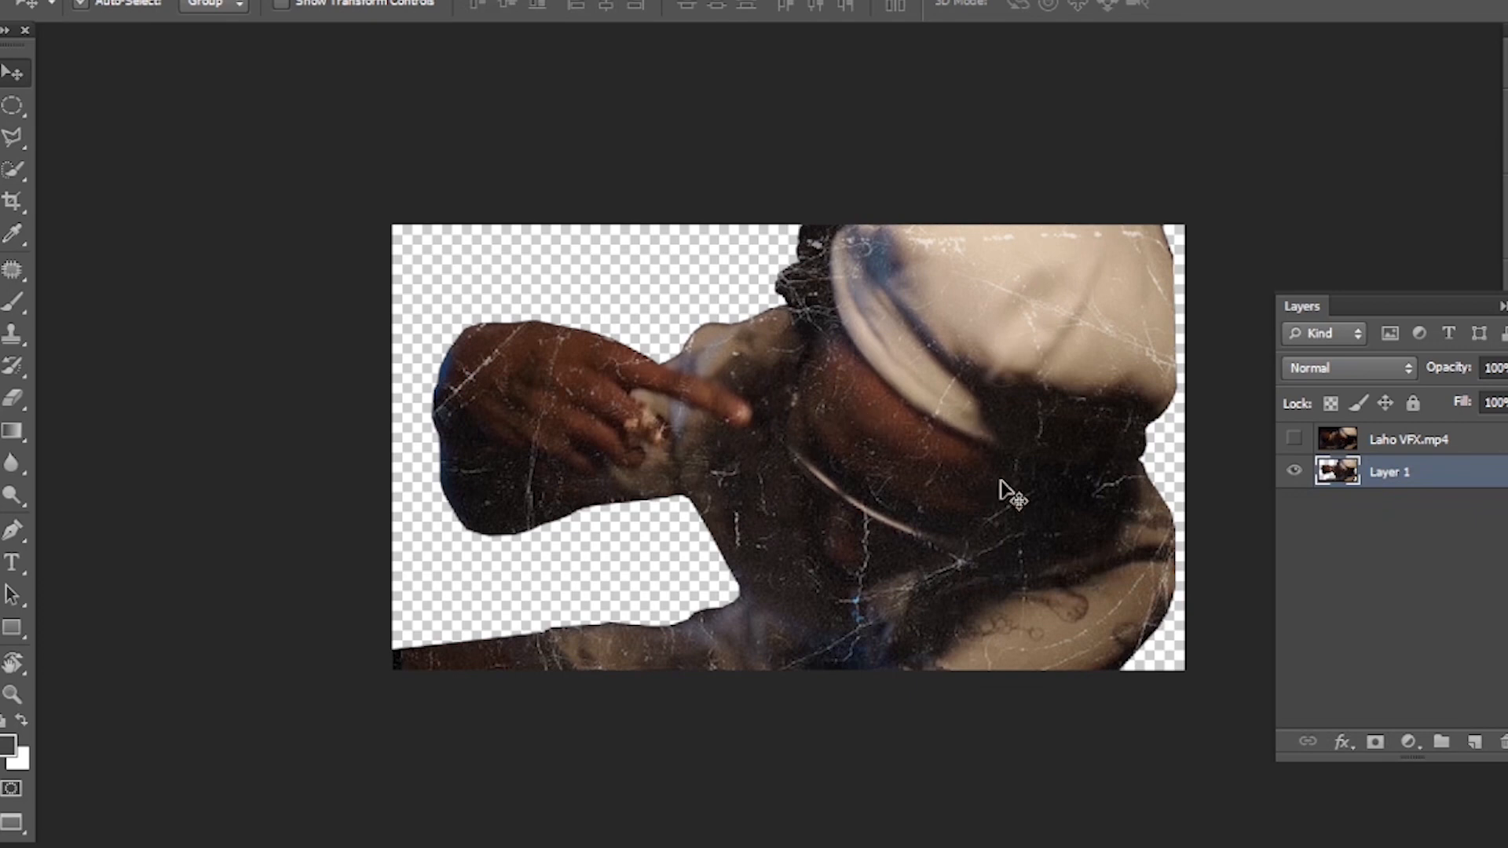
- Save the textured cutout as a PNG named 3 in GDB Photoshop Format & Pics, with smallest compression and no interlacing
left_click(52, 0)
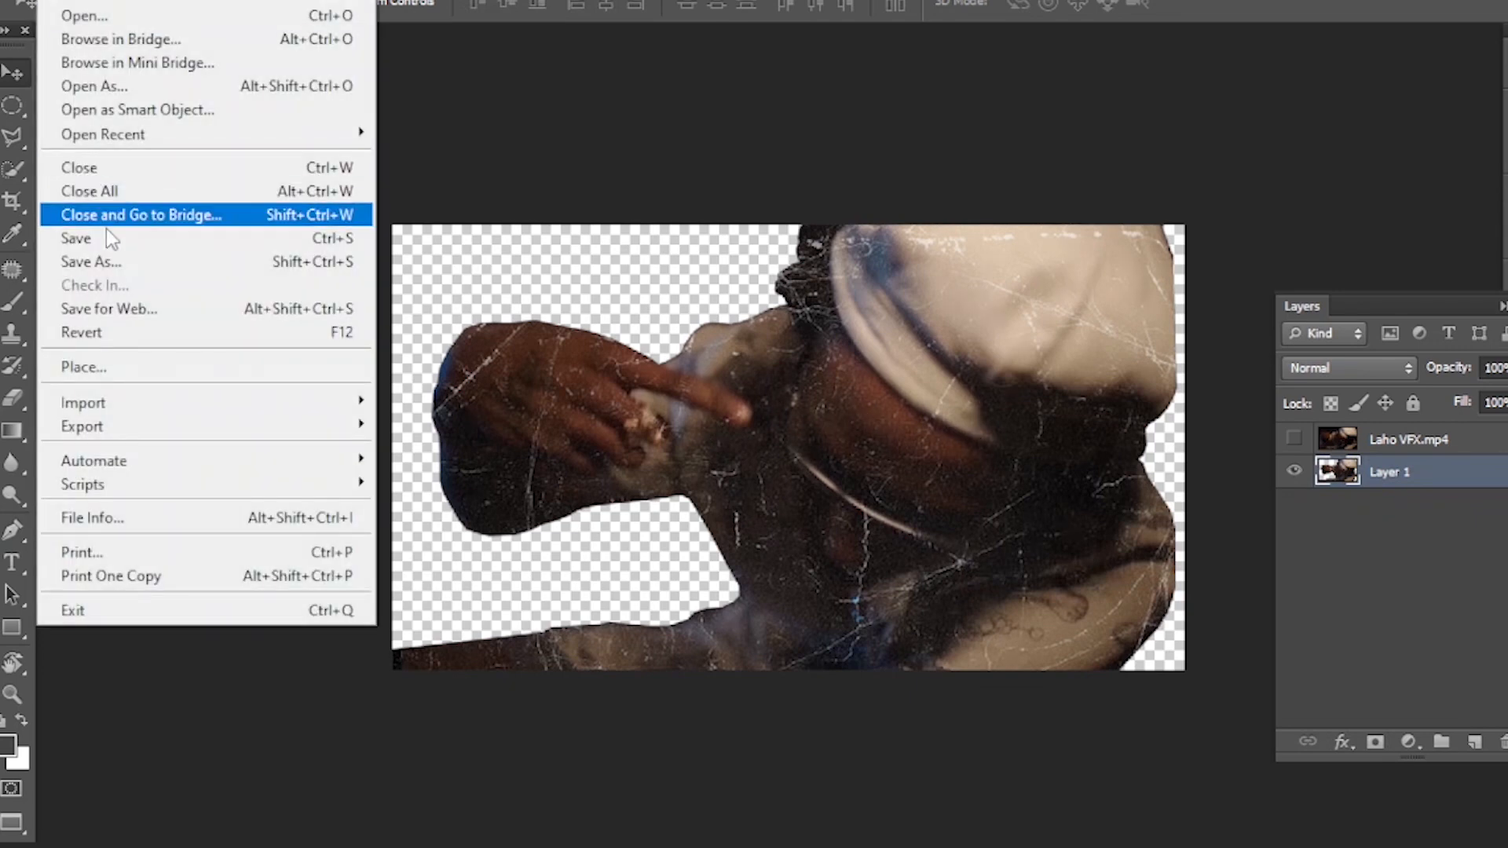
left_click(126, 264)
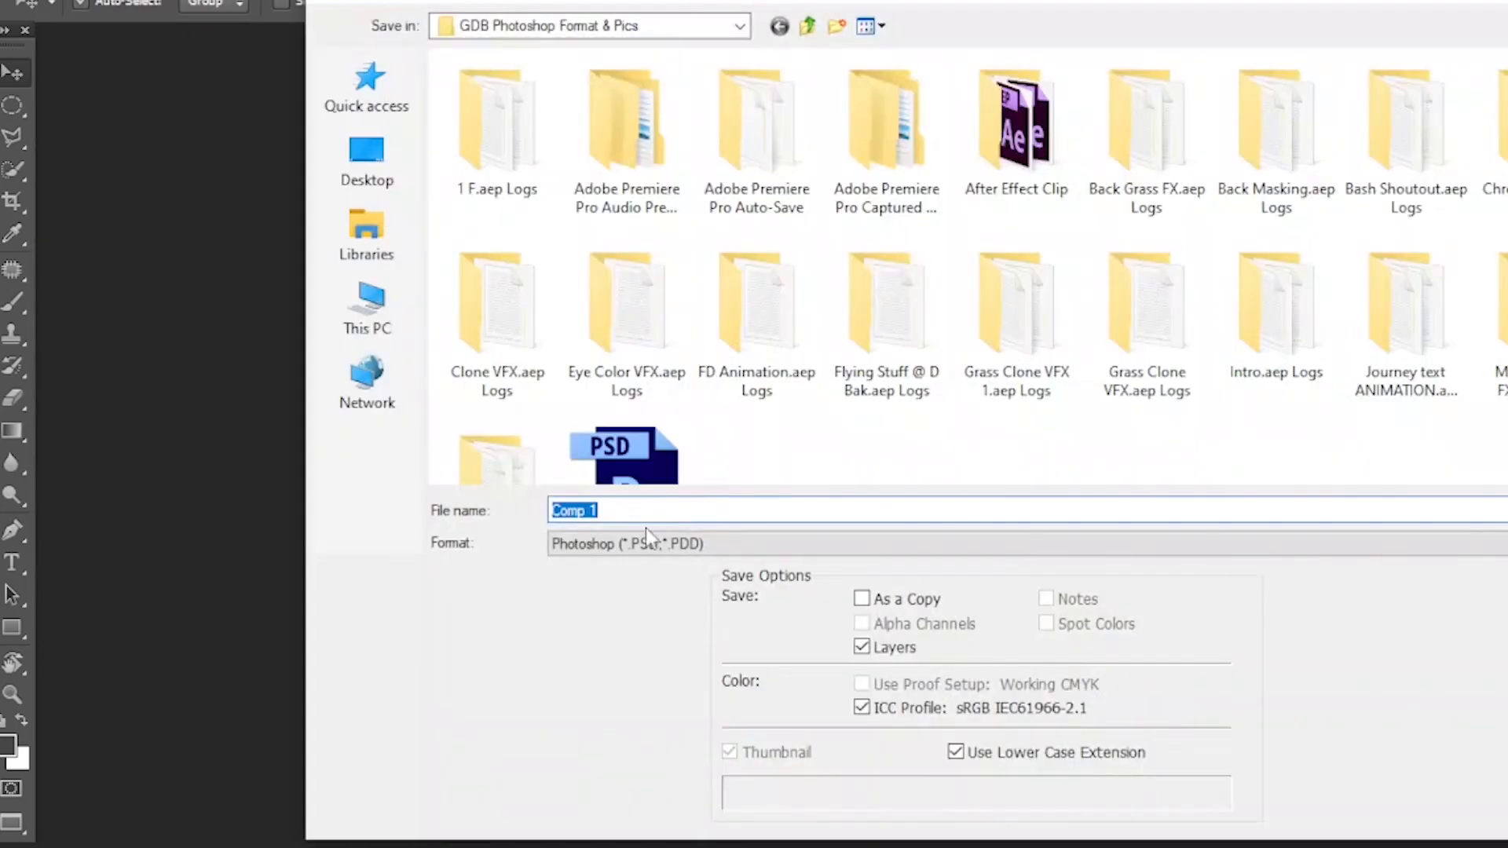
left_click(704, 543)
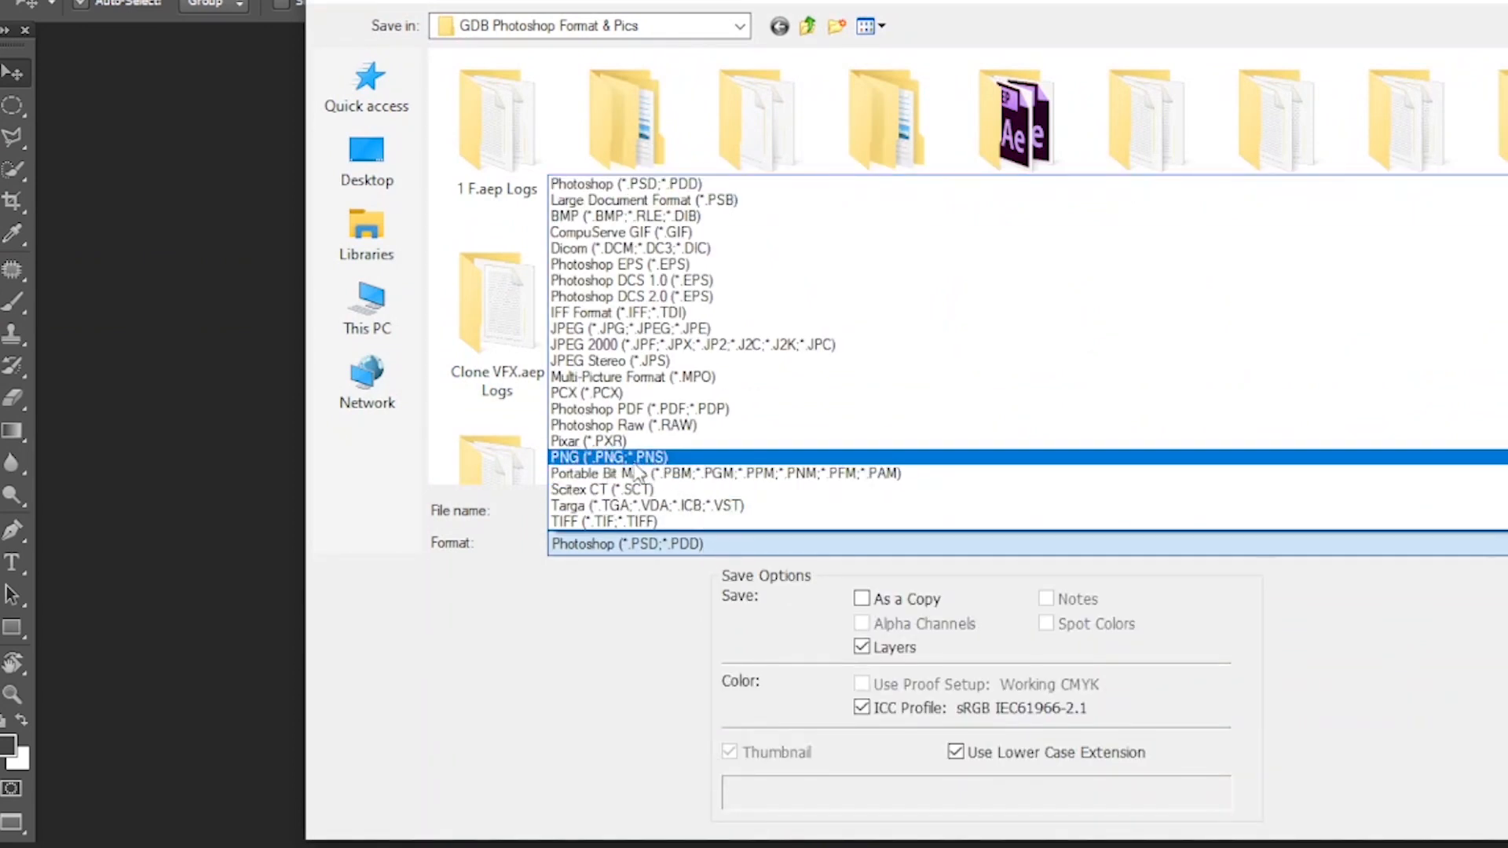
left_click(642, 459)
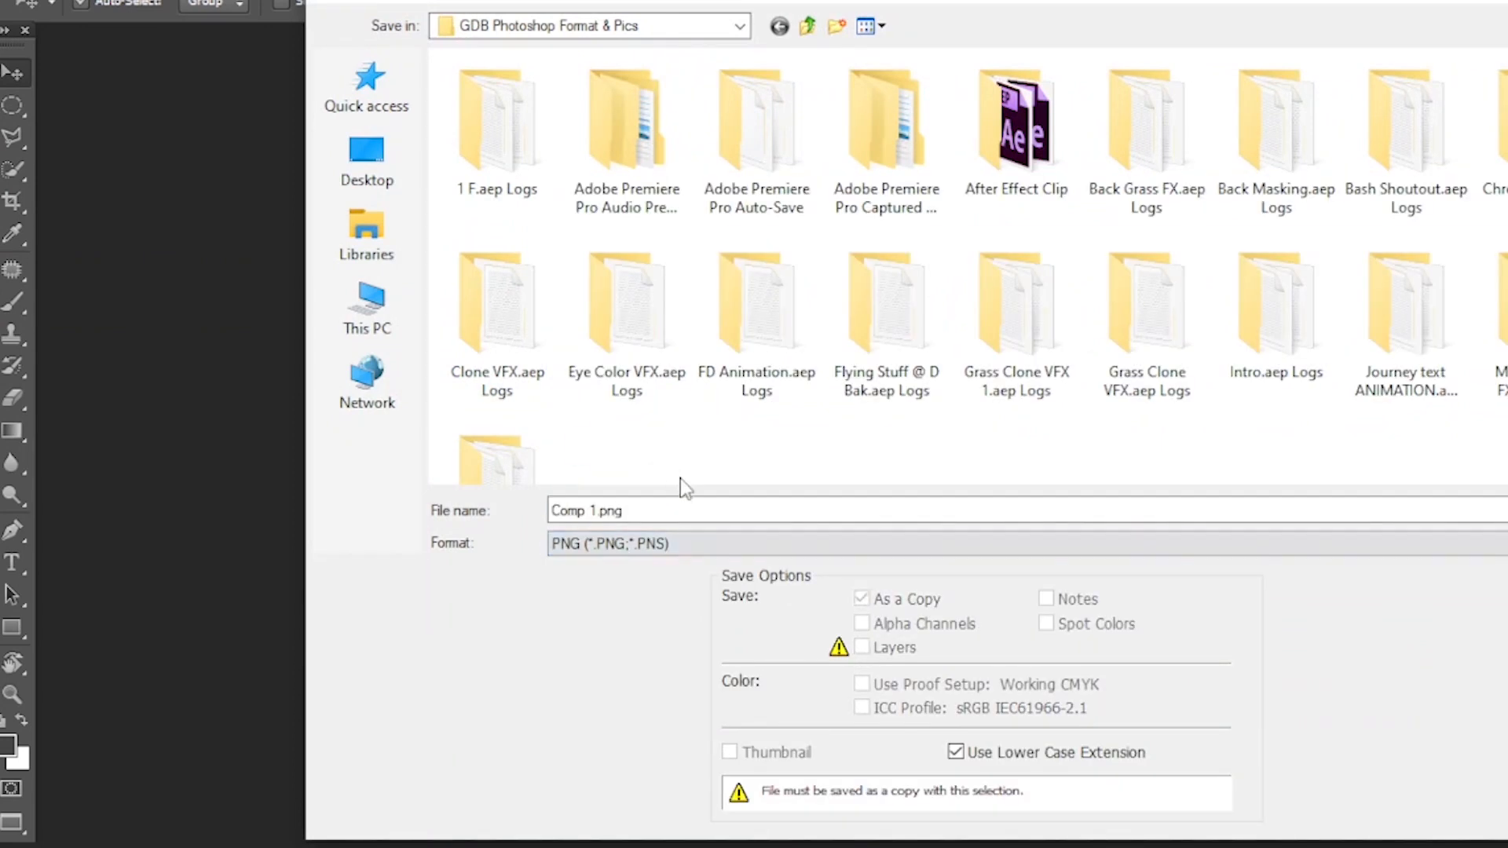
left_click(643, 503)
type("3")
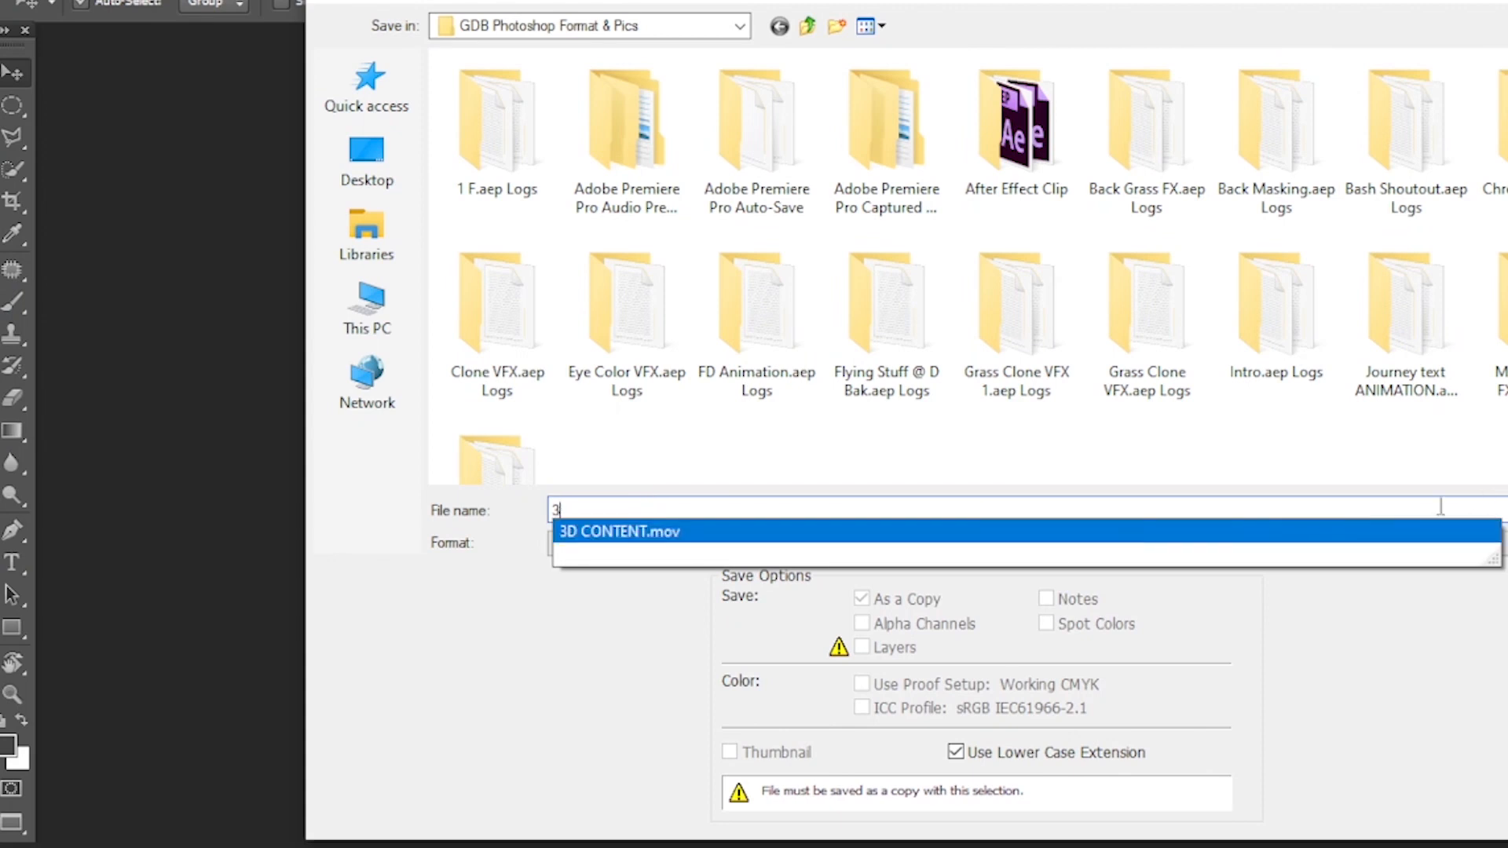
key("Return")
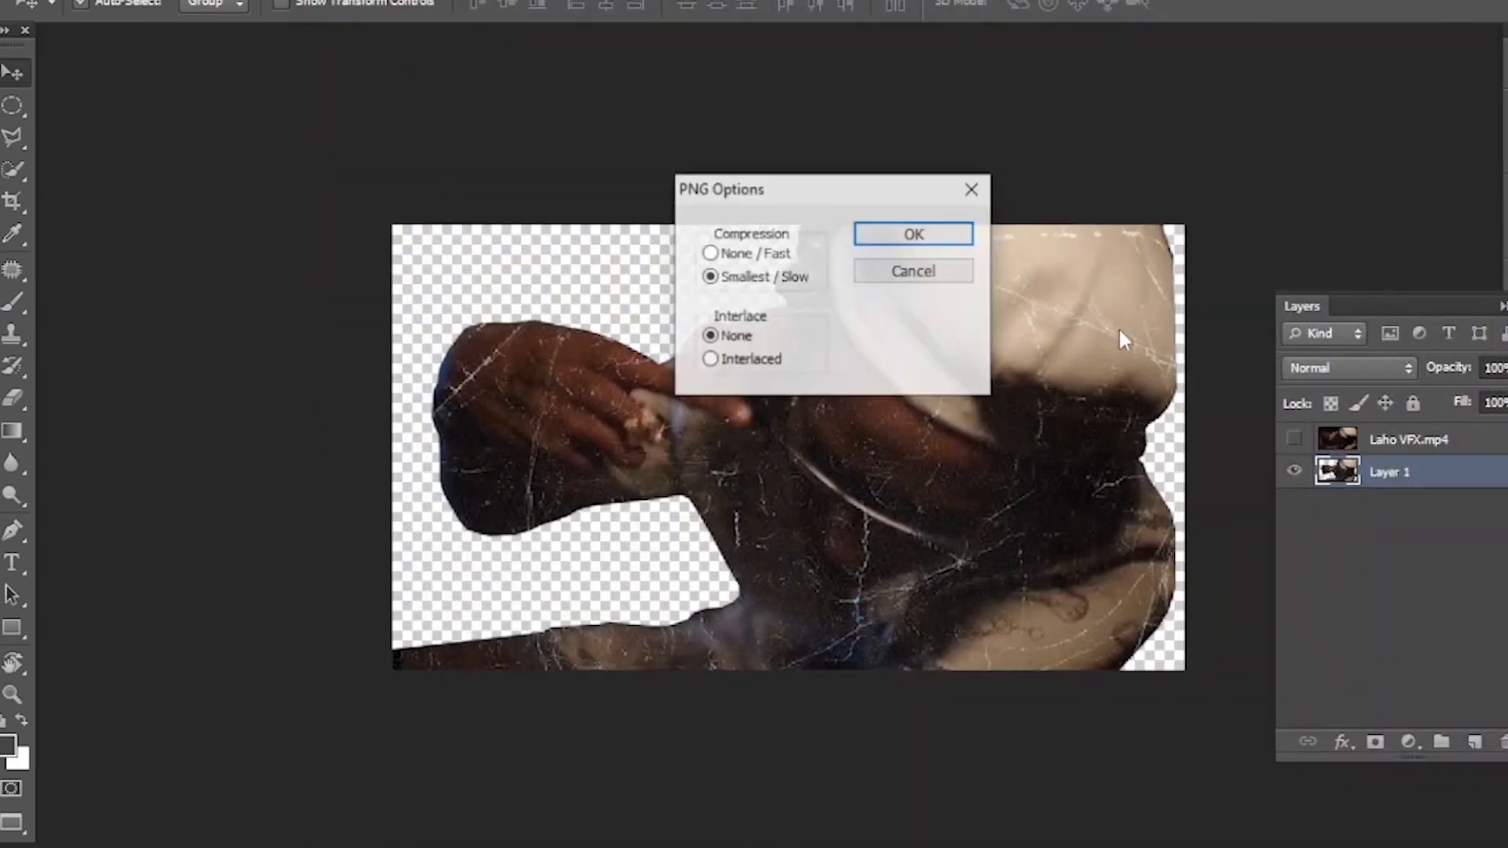
left_click(933, 234)
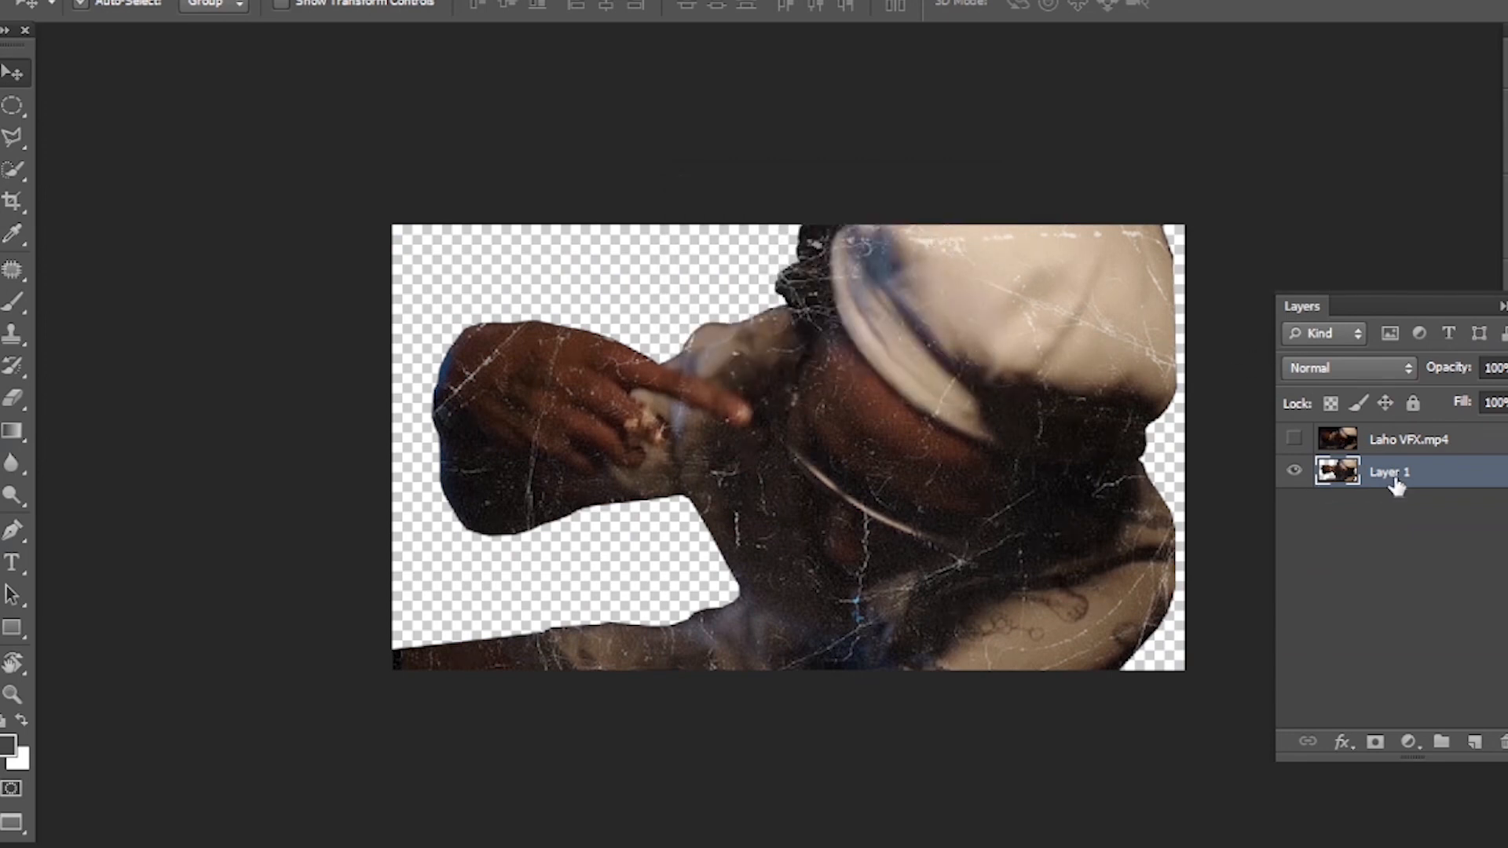
- Duplicate the merged cutout layer twice, stacking each copy beneath the previous one and leaving only the lowest copy visible
left_click_drag(1457, 479, 1453, 511)
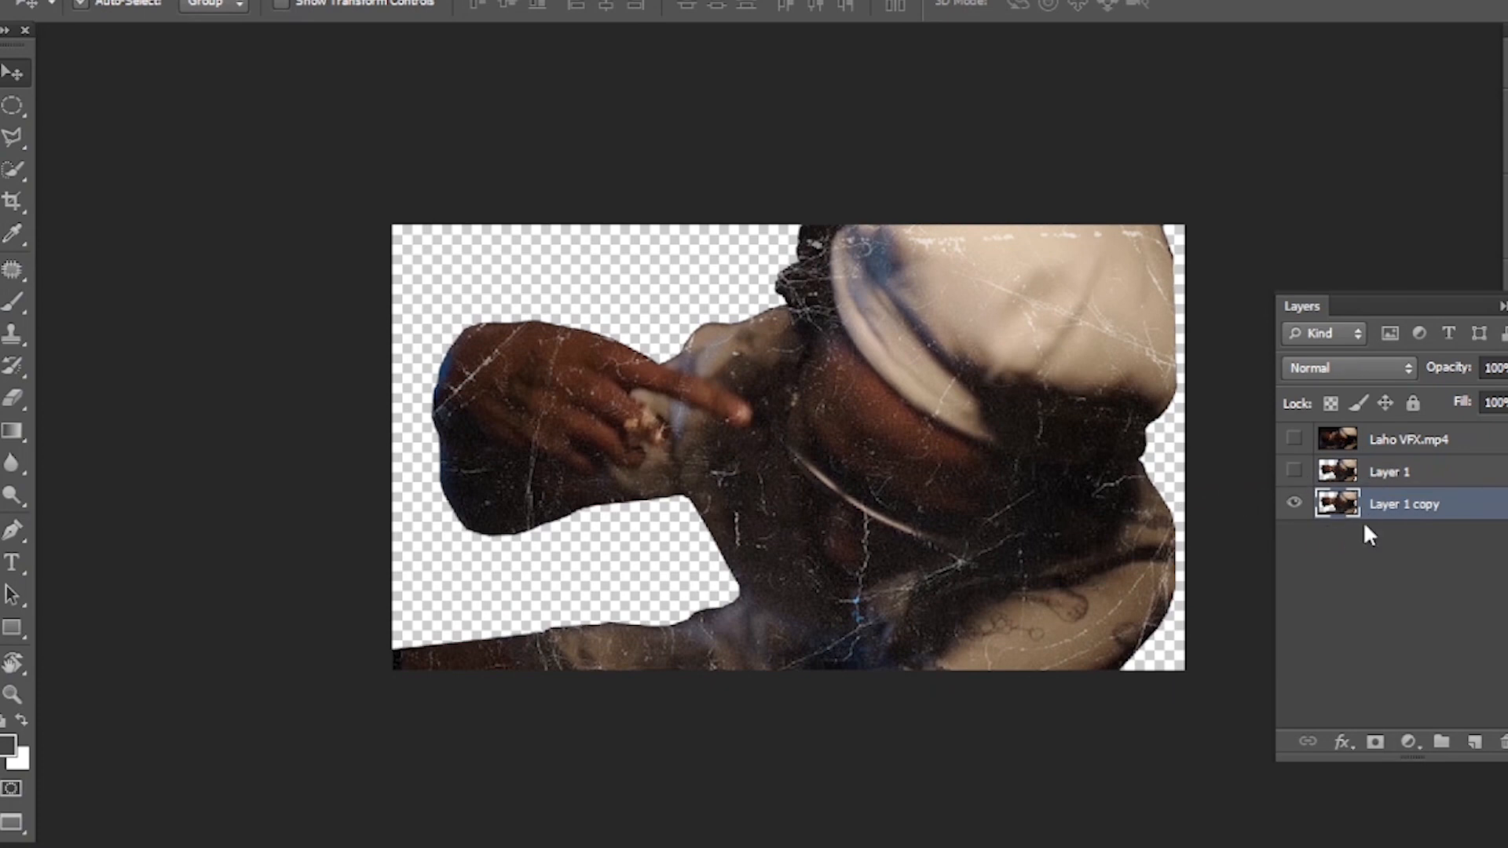
left_click_drag(1395, 511, 1382, 569)
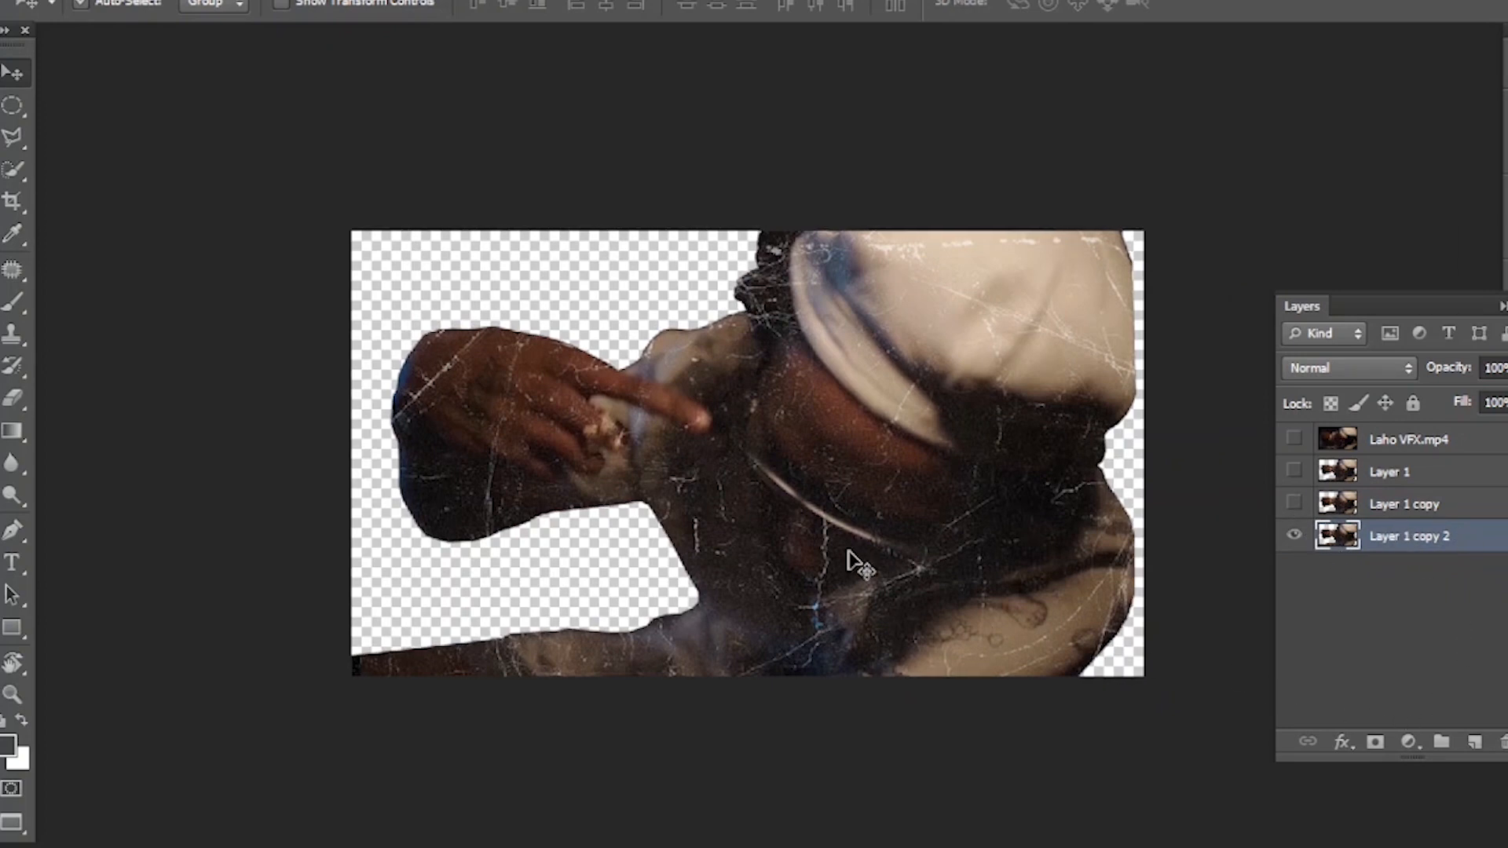
- On a new layer, stamp the 2079 px torn-edge brush across the man's head and move that layer below Layer 1 copy 2
left_click(1477, 744)
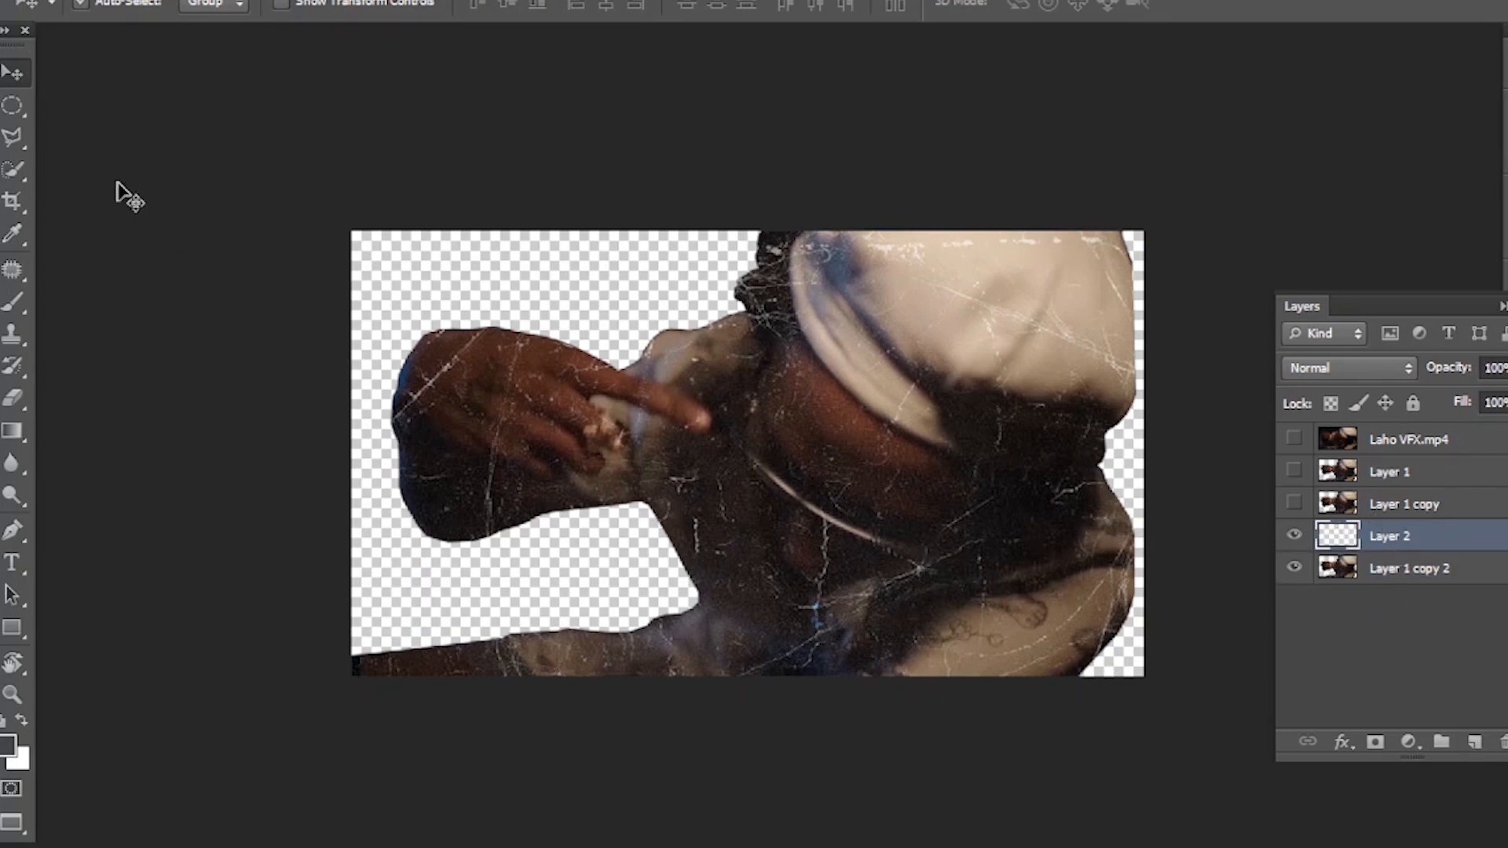
left_click(14, 308)
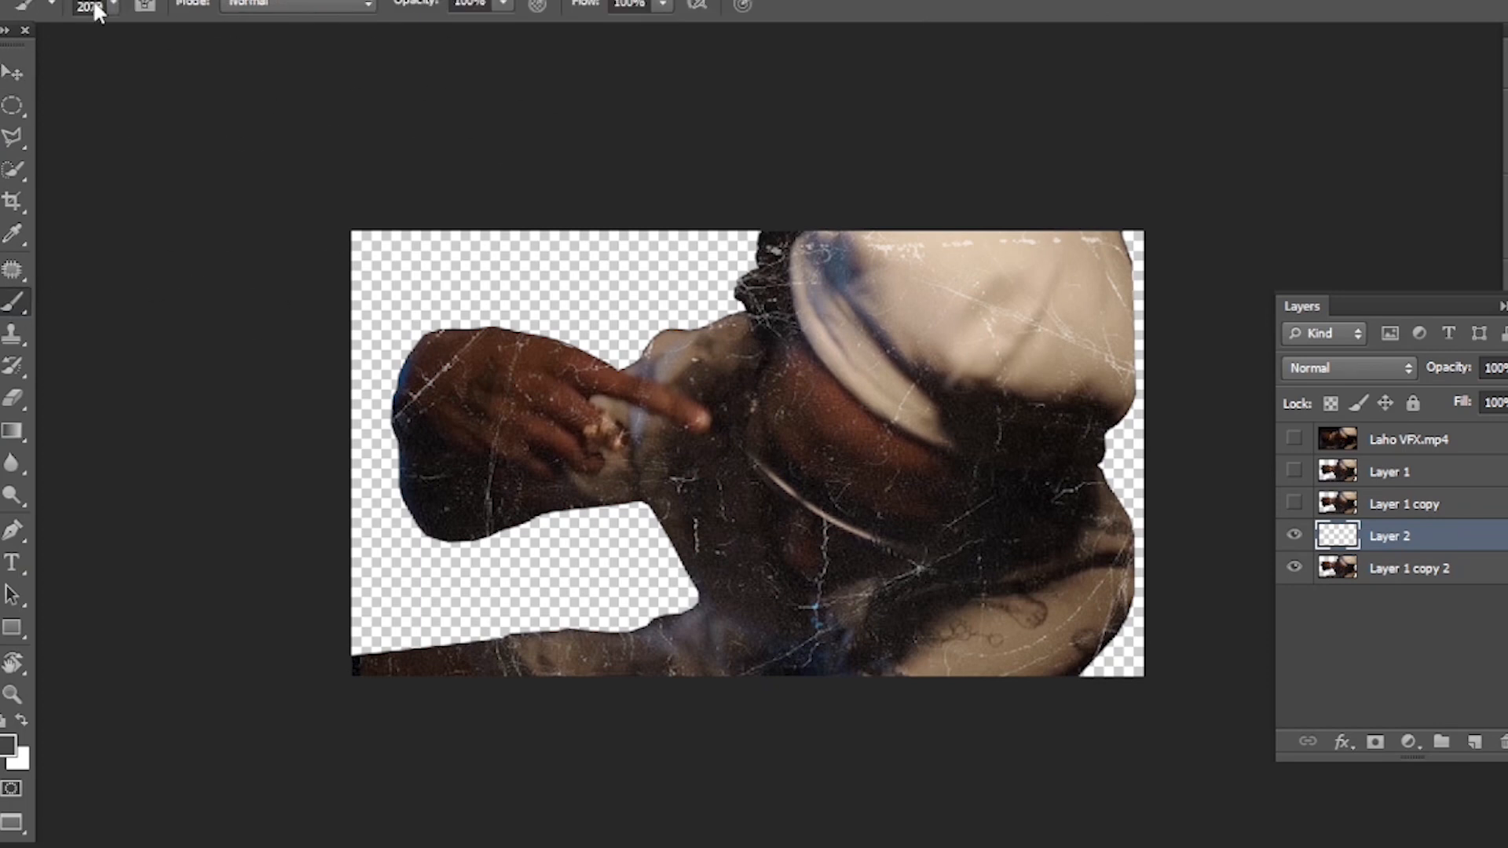
left_click(113, 7)
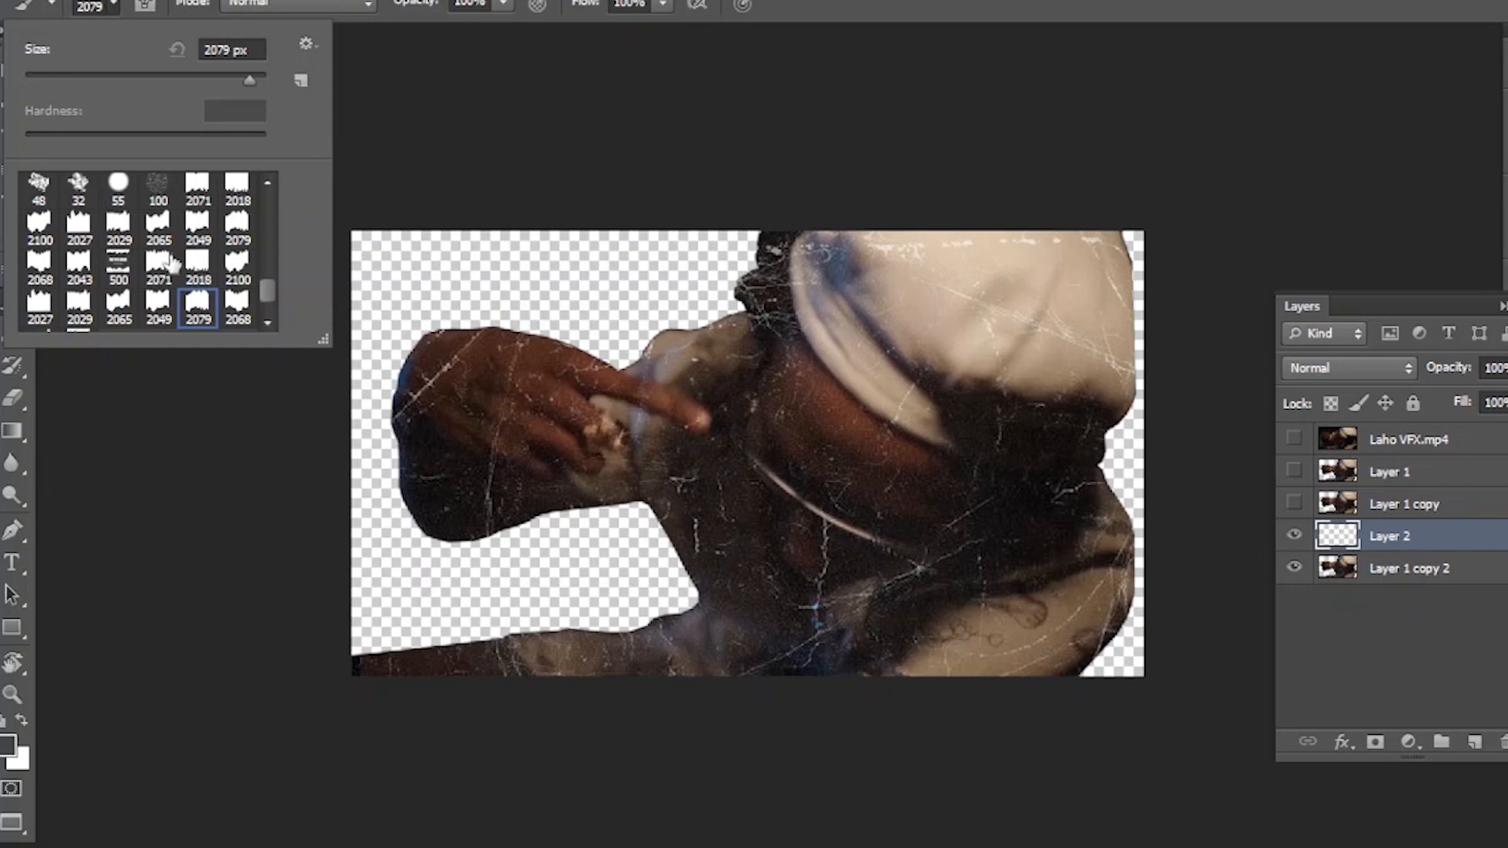
left_click(113, 3)
left_click(113, 3)
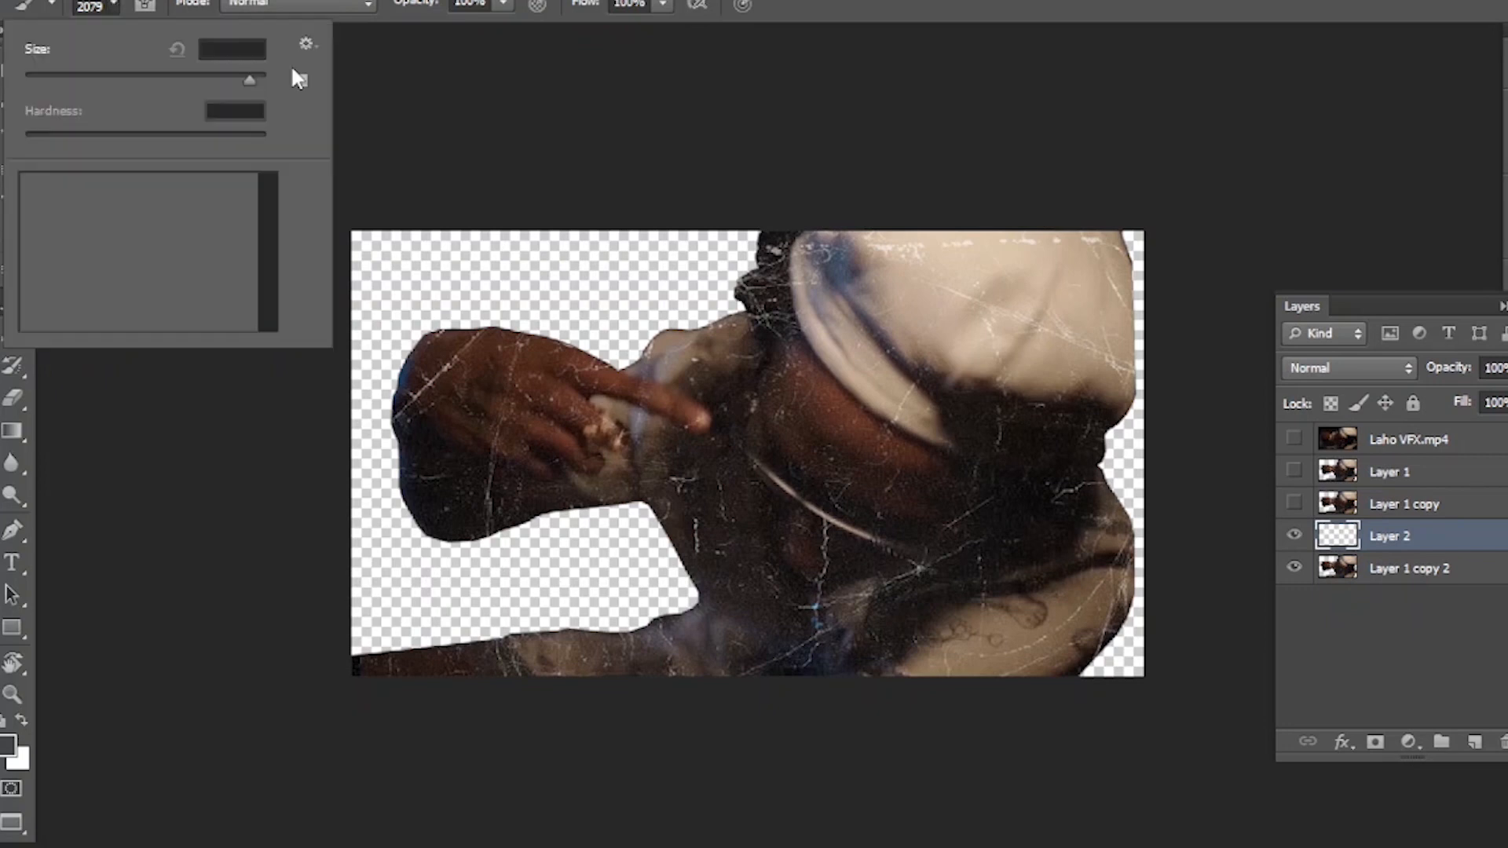
left_click(113, 6)
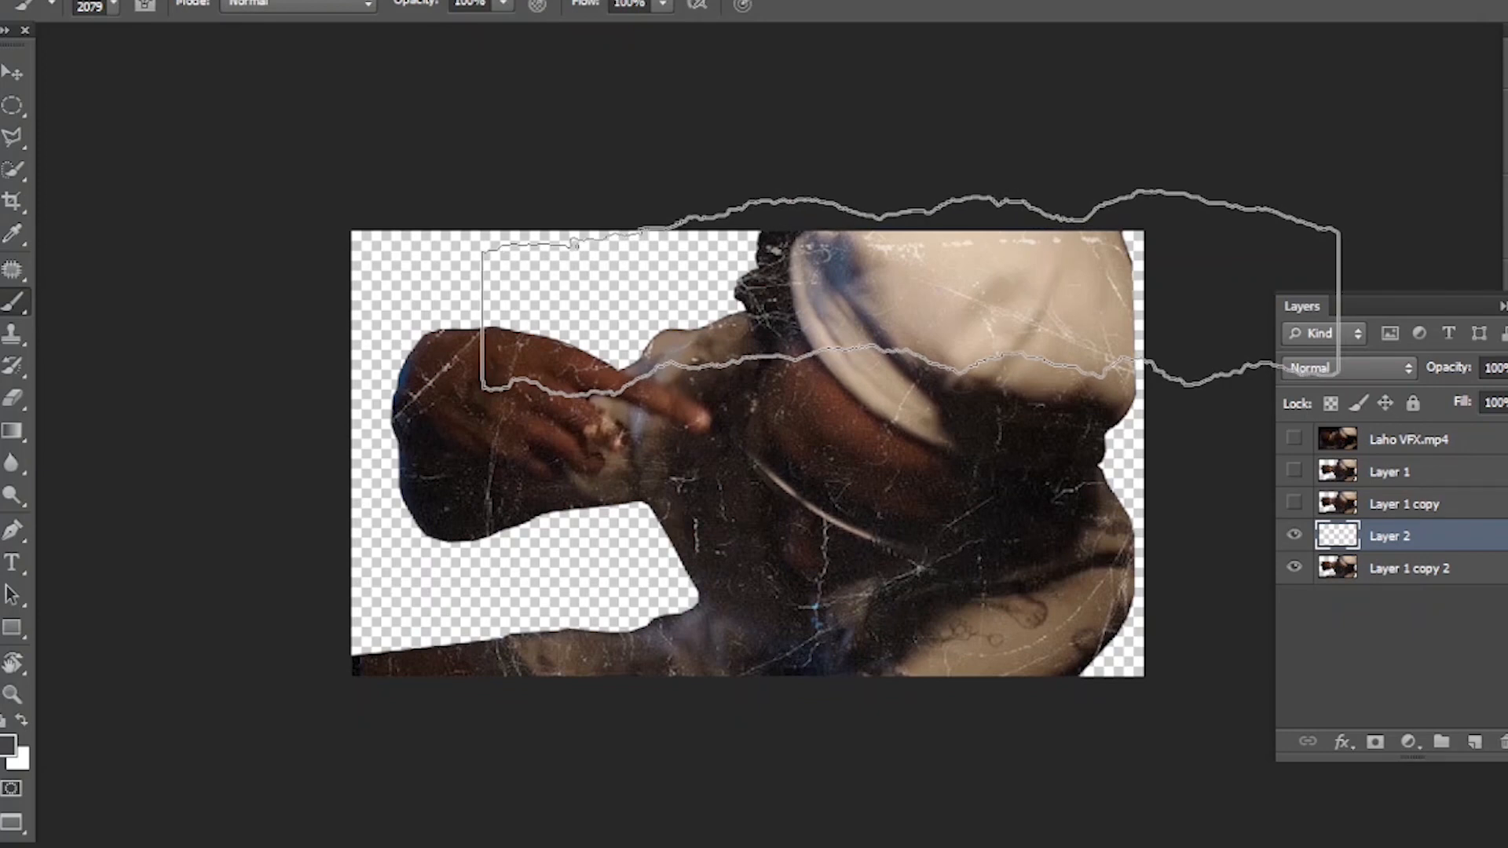
left_click(880, 292)
key("v")
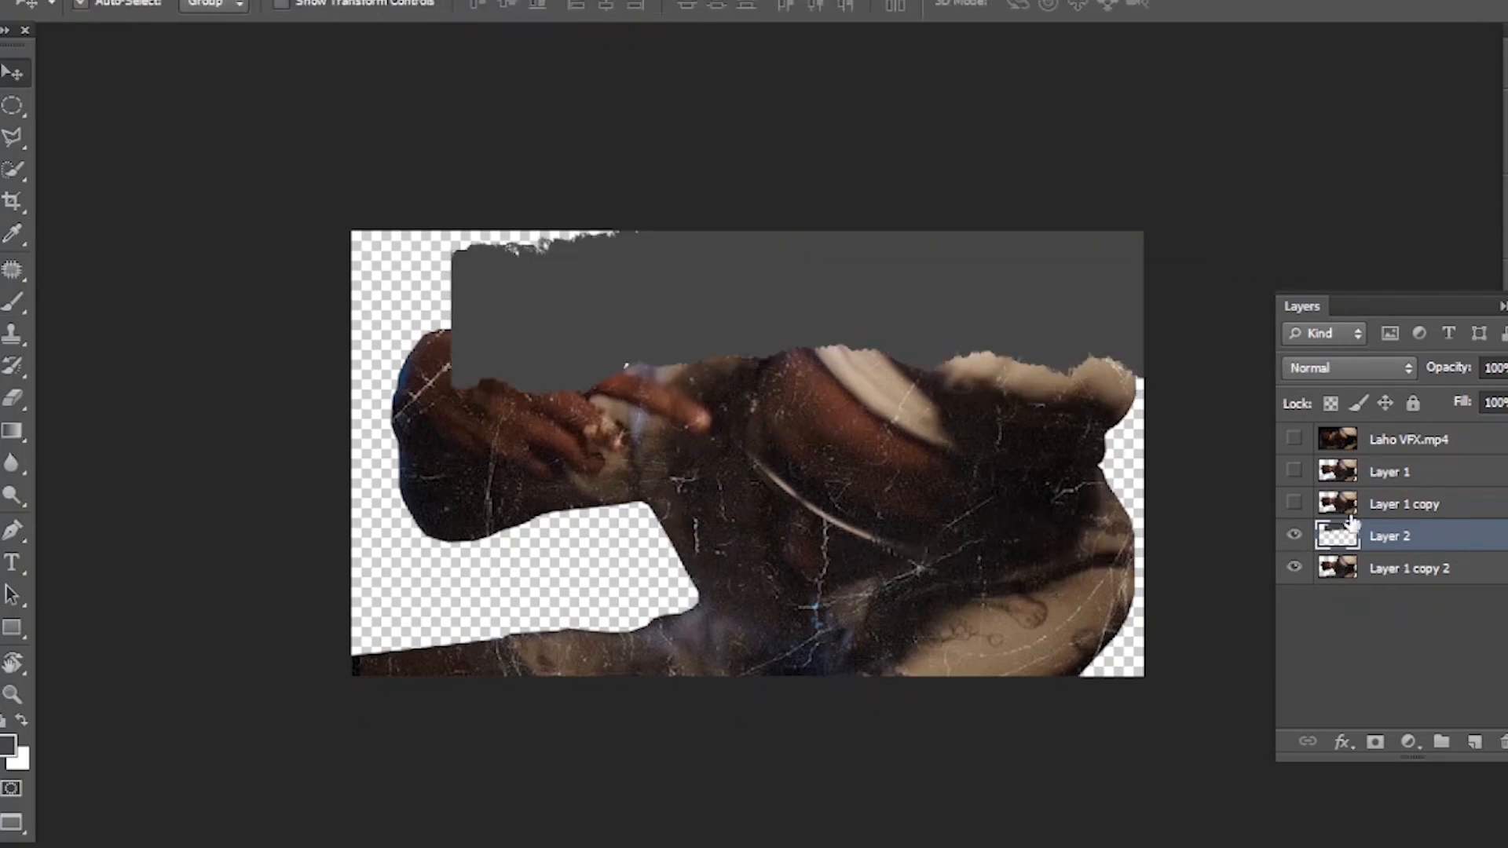
left_click_drag(1412, 547, 1406, 585)
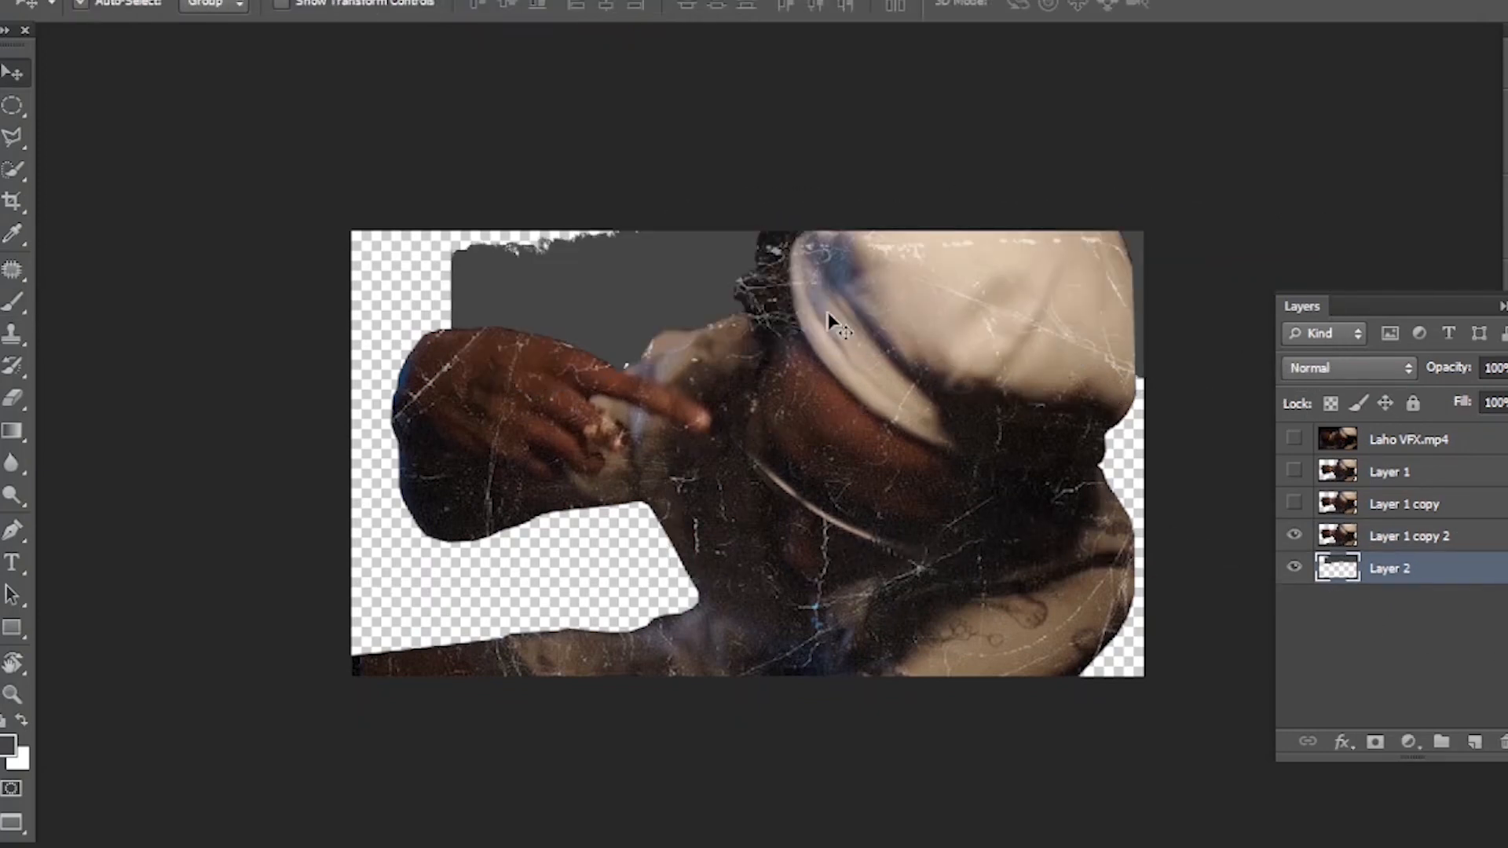
- Erase the part of the grey brush shape around the hand on Layer 2 using a freehand selection
key("j")
mouse_move(517, 230)
left_mouse_down()
mouse_move(442, 223)
mouse_move(392, 263)
mouse_move(418, 358)
mouse_move(523, 391)
mouse_move(618, 386)
mouse_move(631, 354)
mouse_move(613, 244)
mouse_move(576, 208)
mouse_move(534, 220)
left_mouse_up()
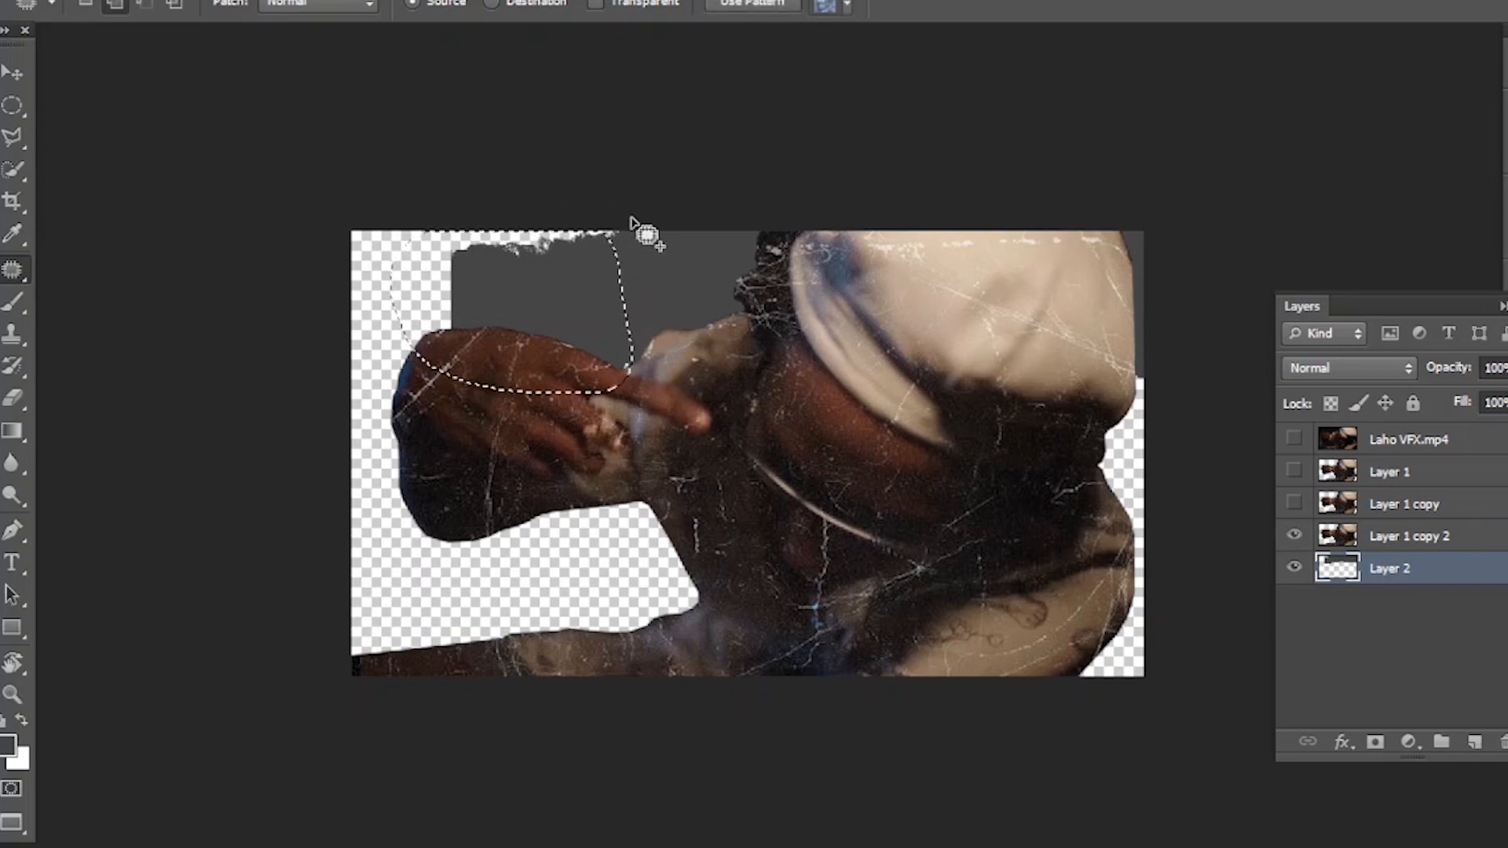
key("Delete")
key("v")
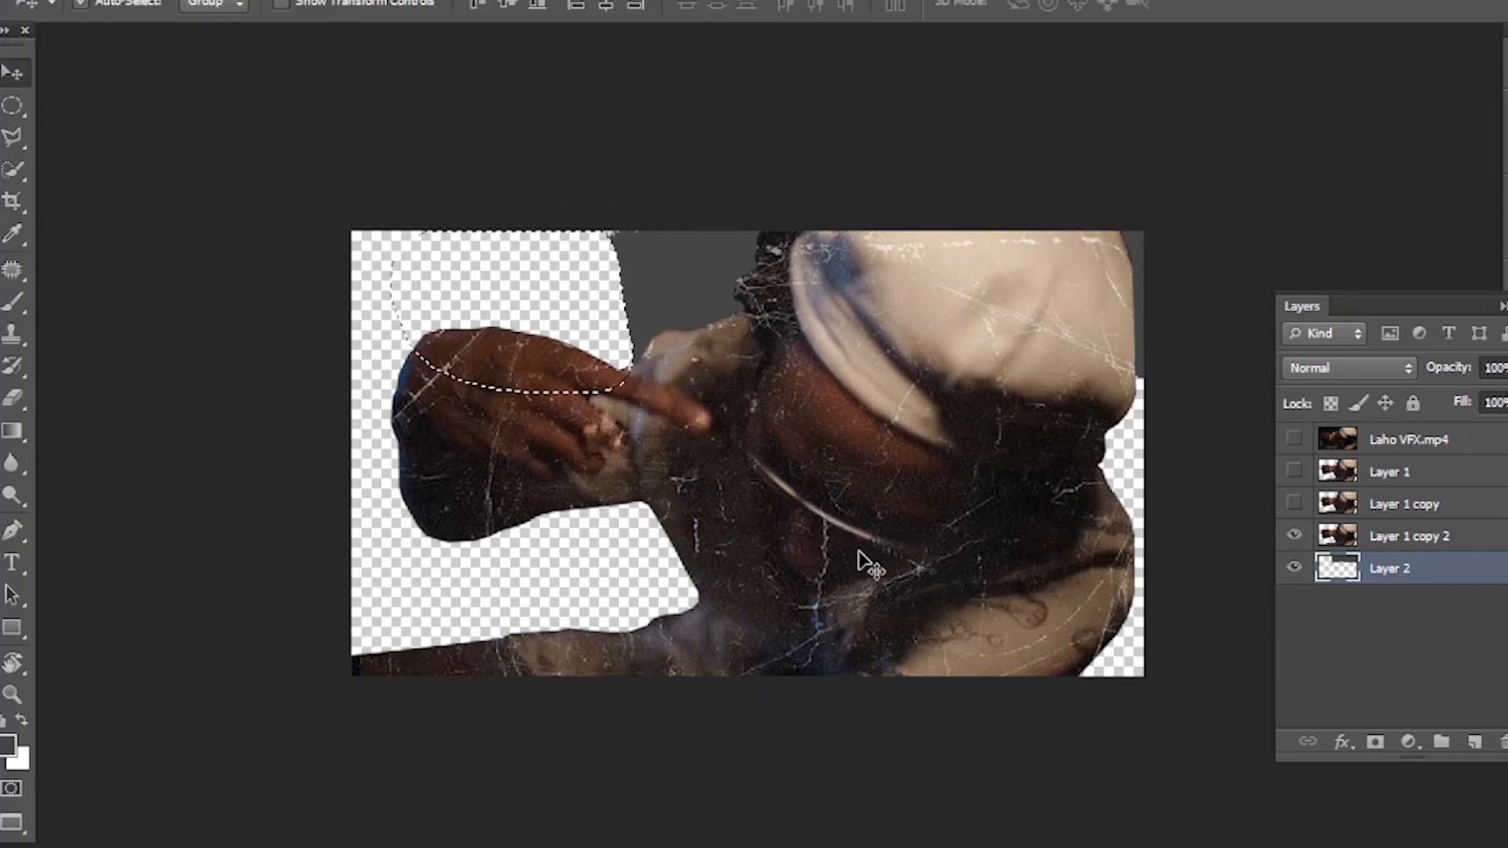
key("ctrl+d")
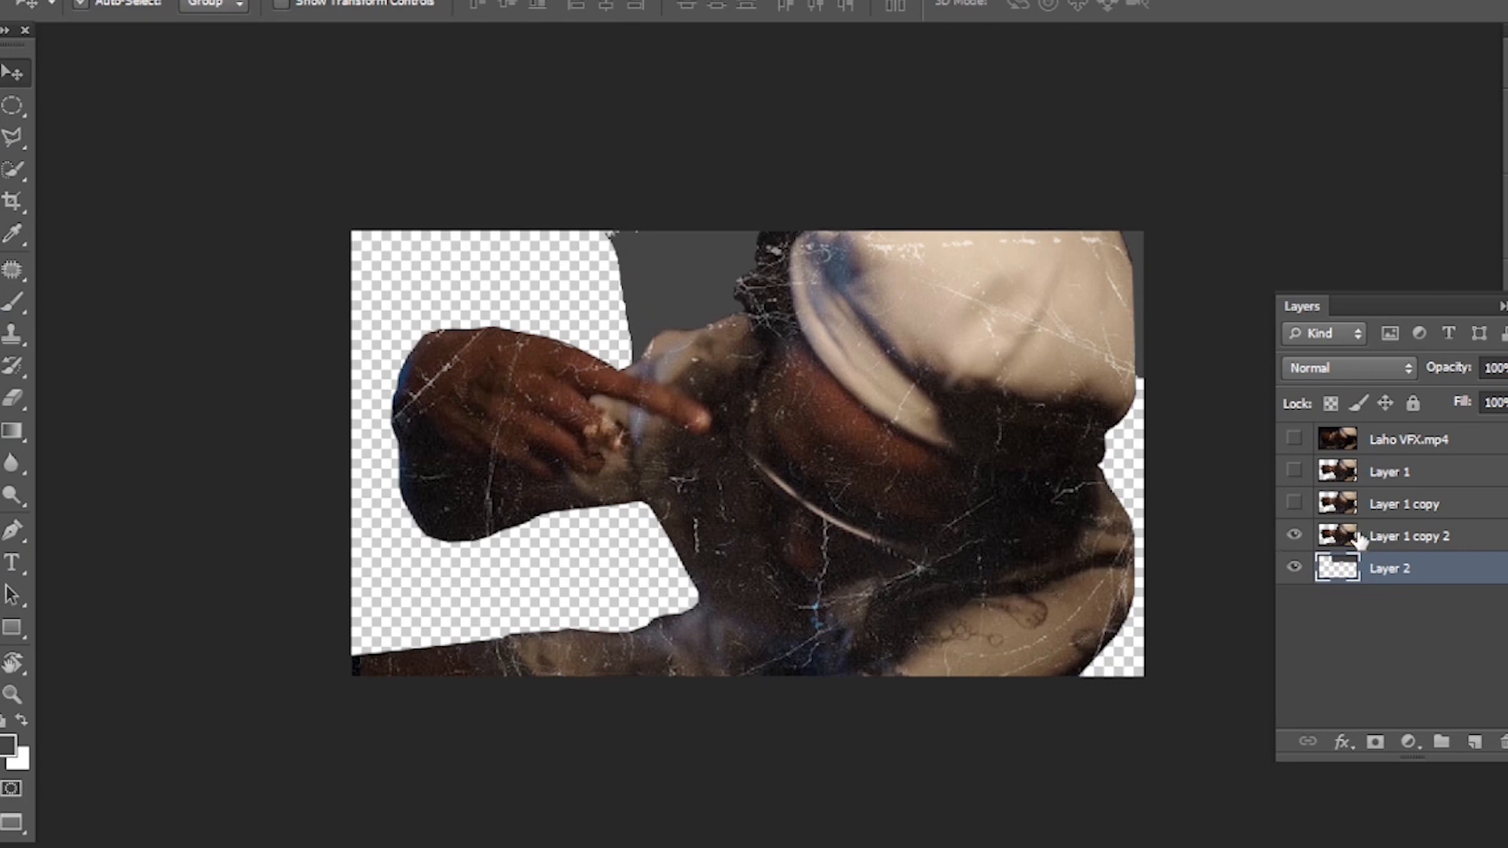
- Hide Layer 2 and use its outline, without the stray bits on the hand, to delete the head's upper part from Layer 1 copy 2
left_click(1294, 568)
left_click(1337, 567, "ctrl")
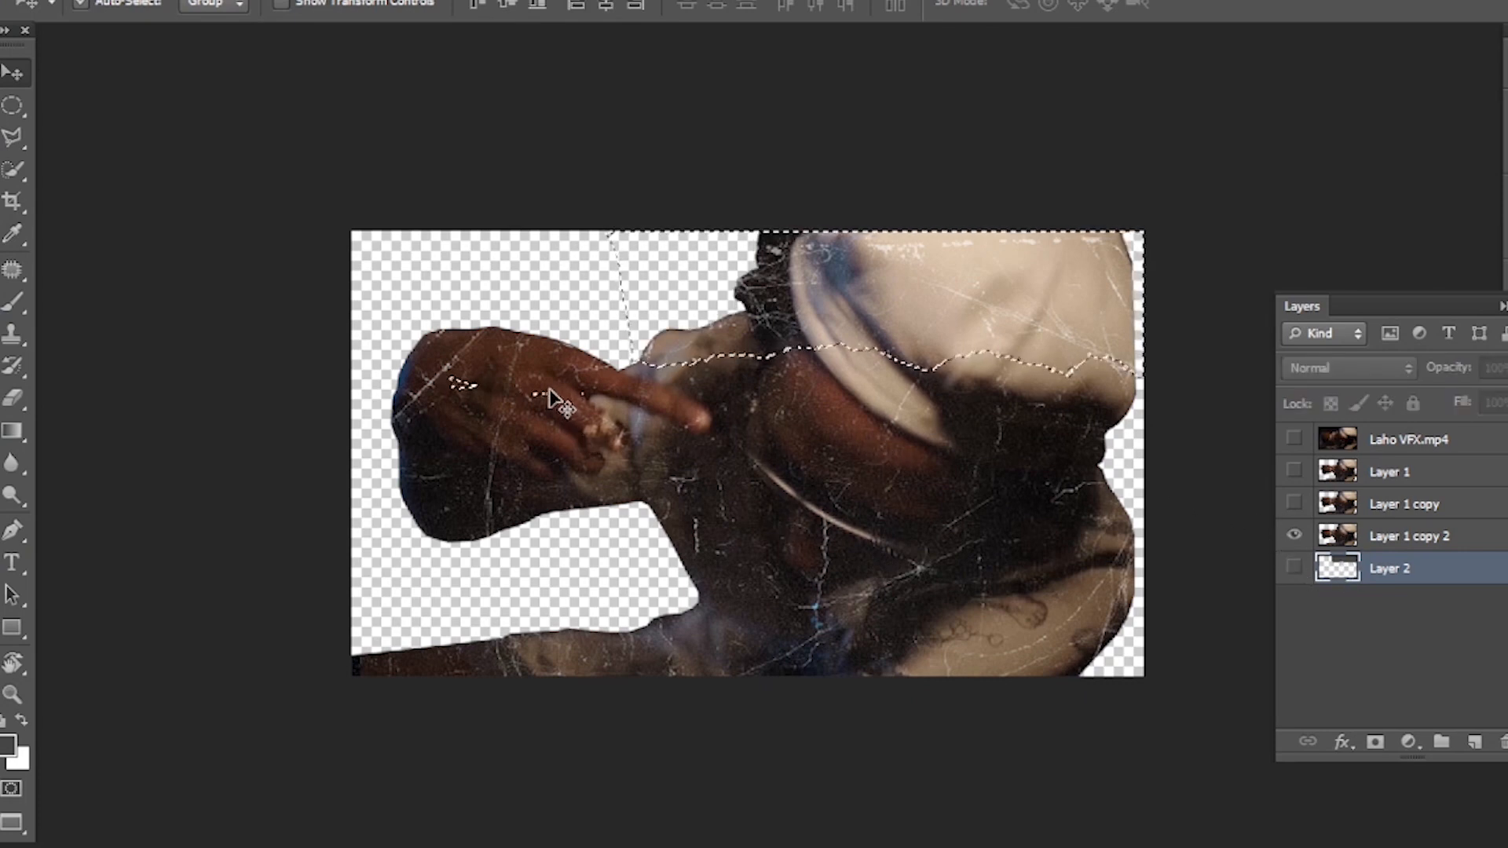
key("j")
key("shift+j")
mouse_move(593, 377)
left_mouse_down()
mouse_move(430, 353)
mouse_move(409, 376)
mouse_move(437, 417)
mouse_move(532, 429)
mouse_move(593, 424)
mouse_move(575, 374)
left_mouse_up()
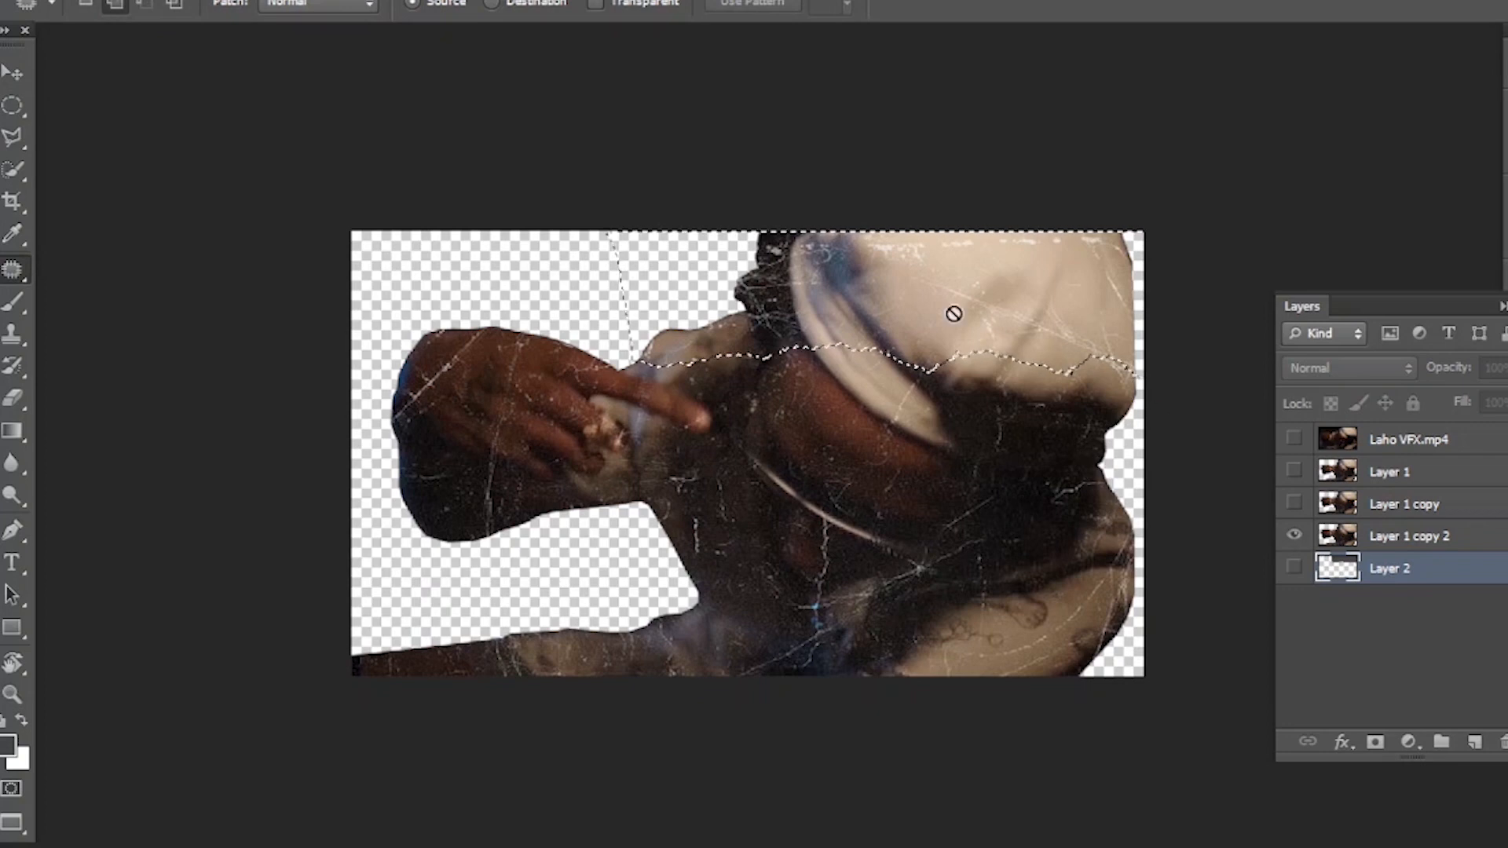
left_click(1392, 540)
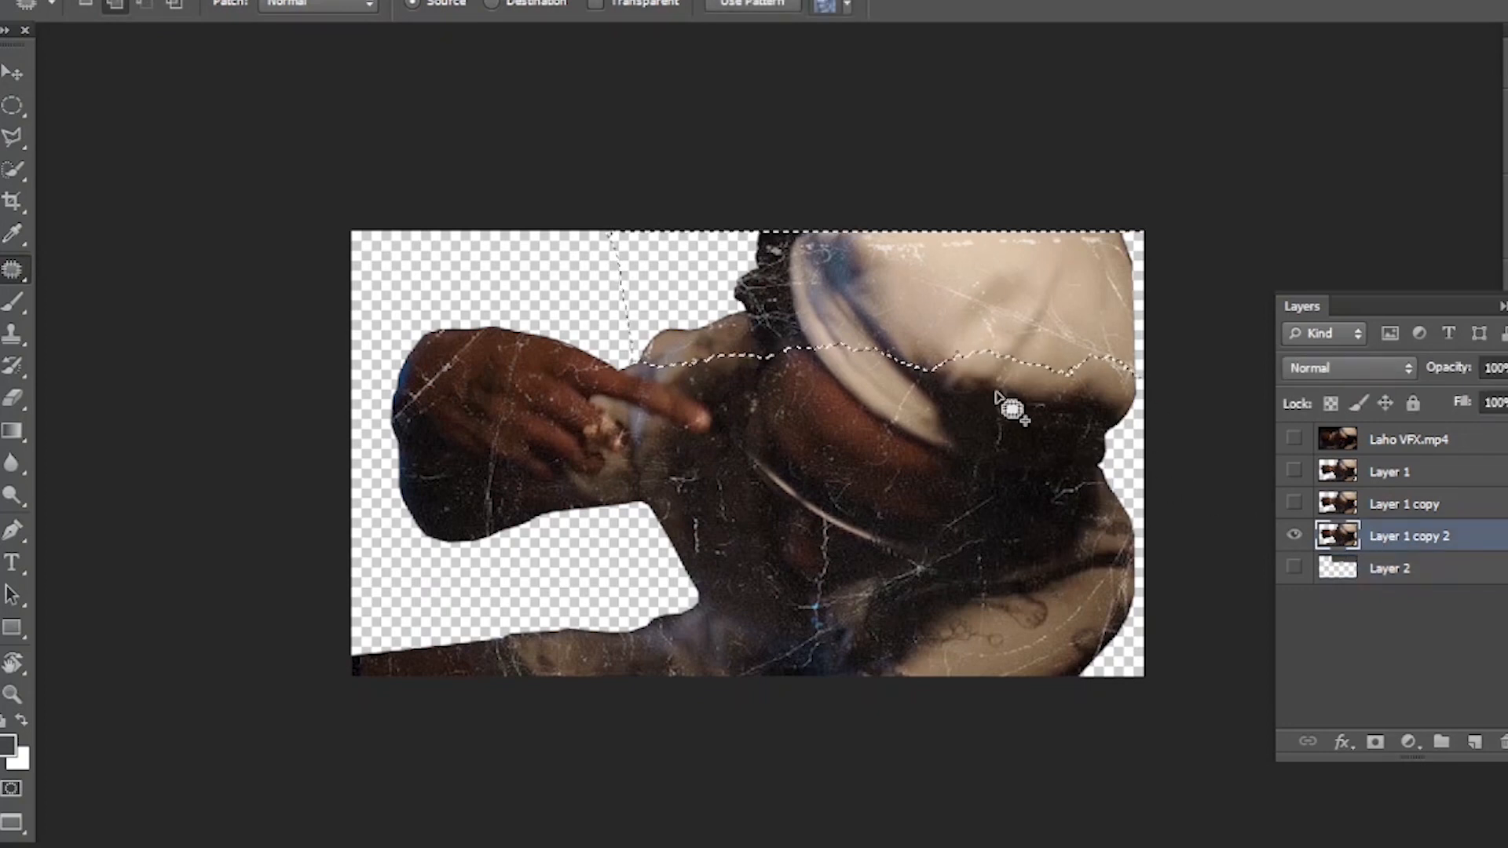
key("Delete")
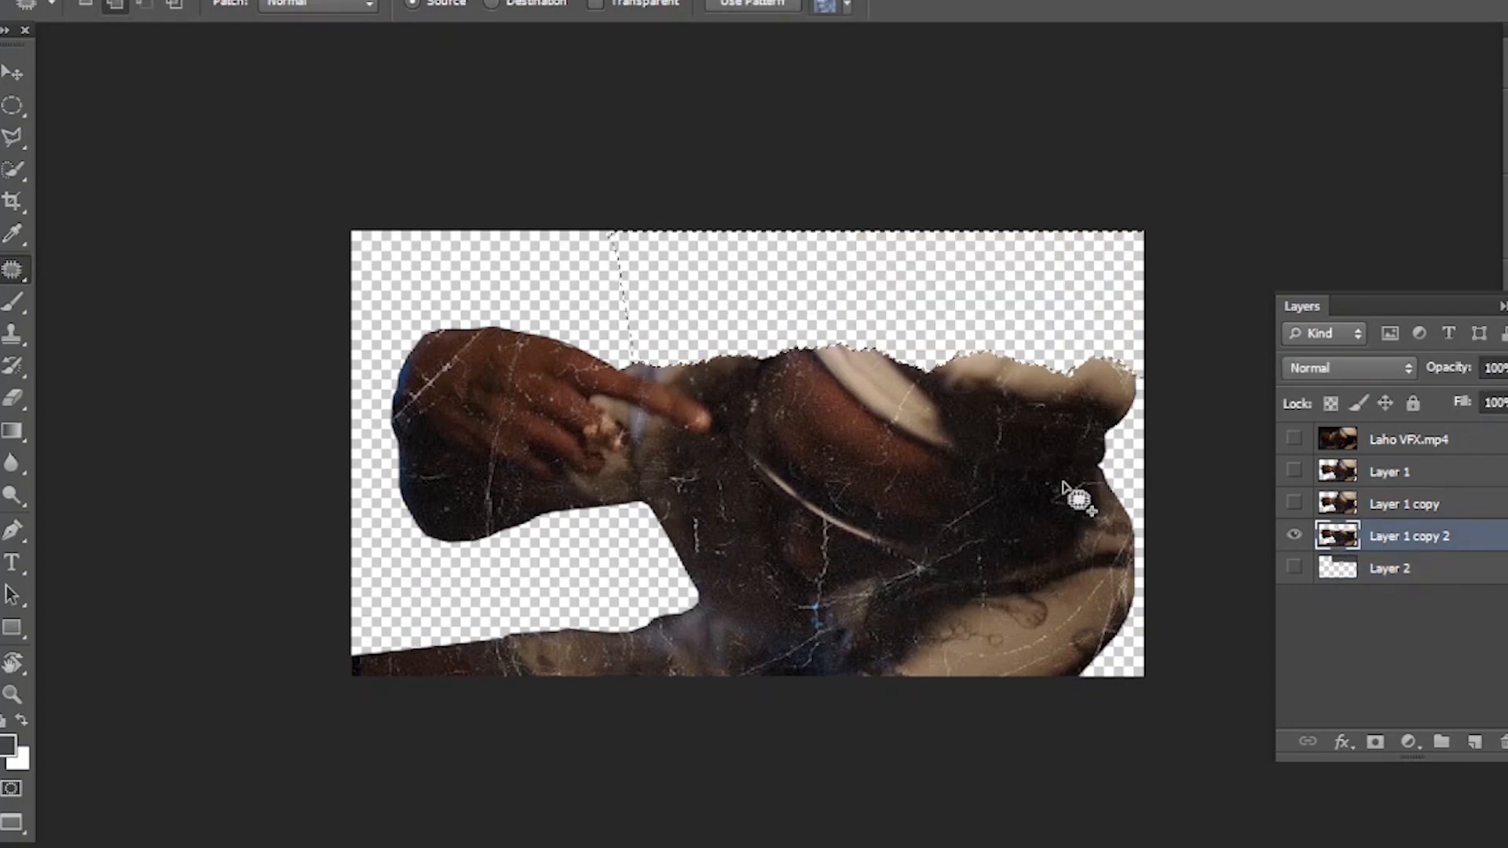
key("ctrl+d")
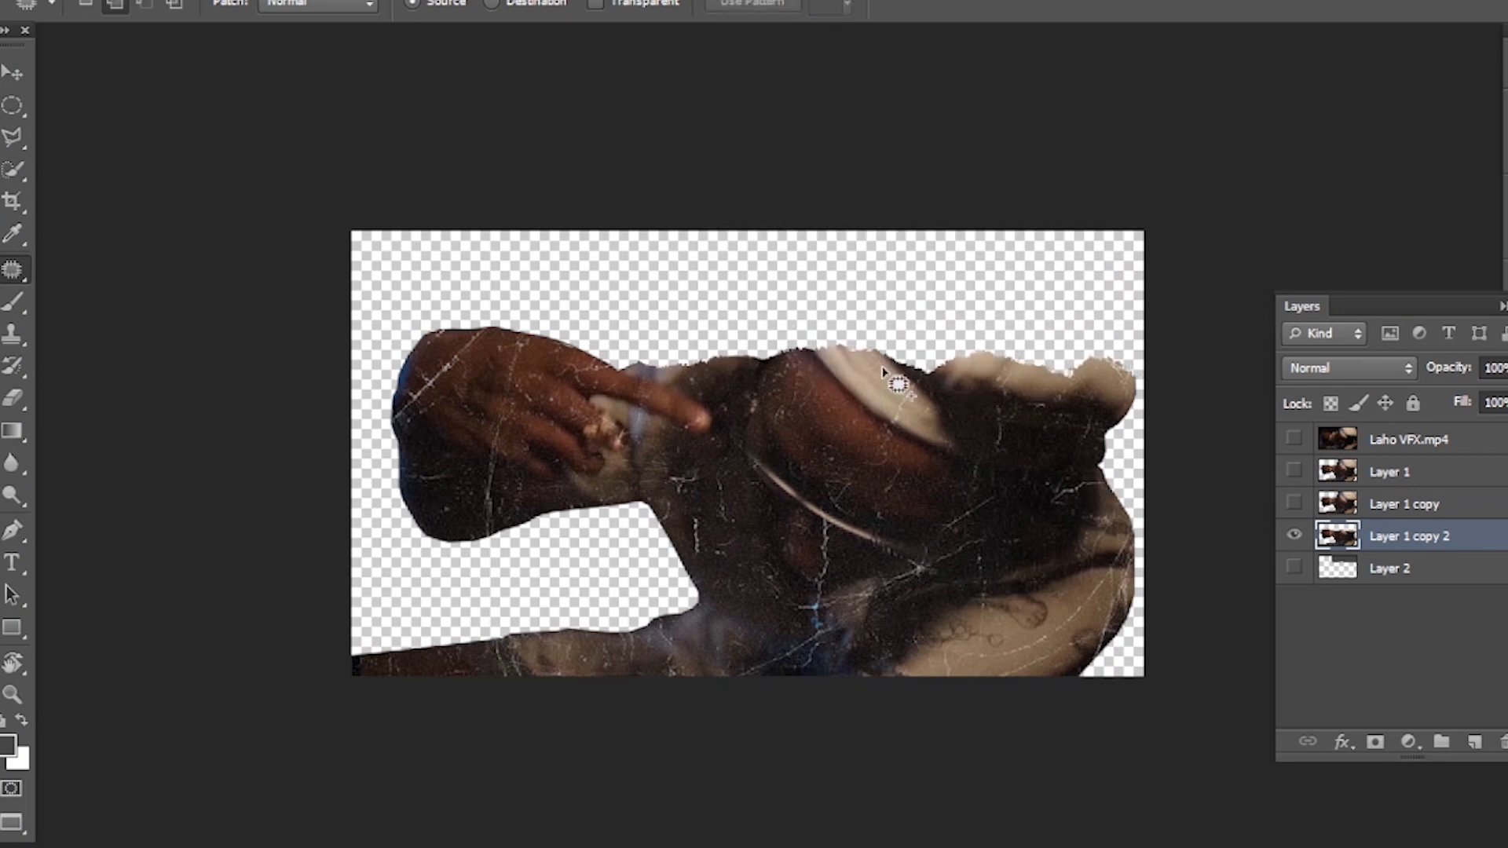
- Add a new layer above Layer 2 and stamp the 2079 px torn-edge brush slightly above the cutout's torn edge
left_click(1436, 575)
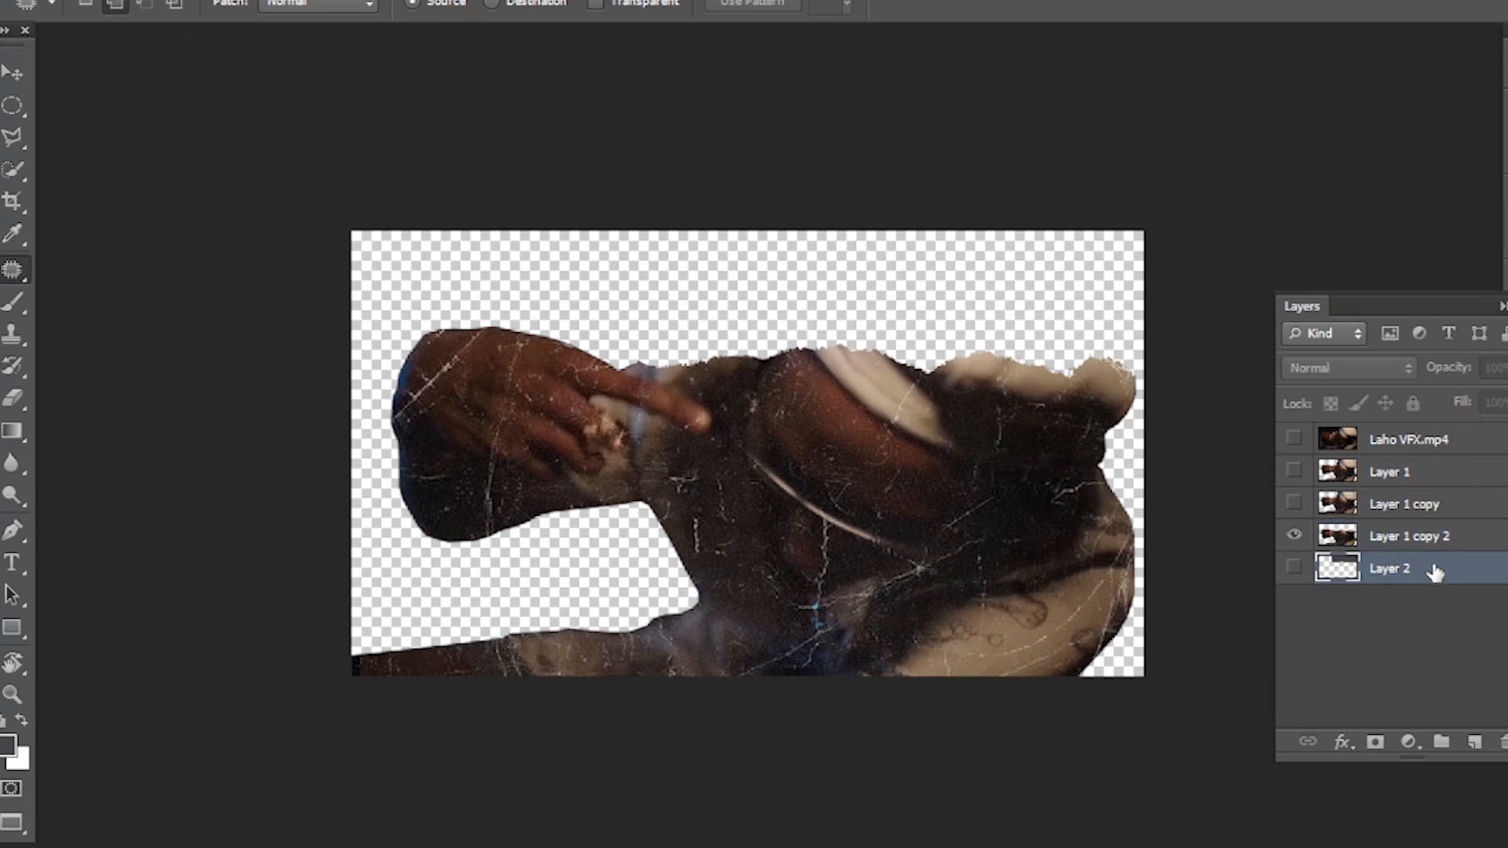
left_click(1475, 743)
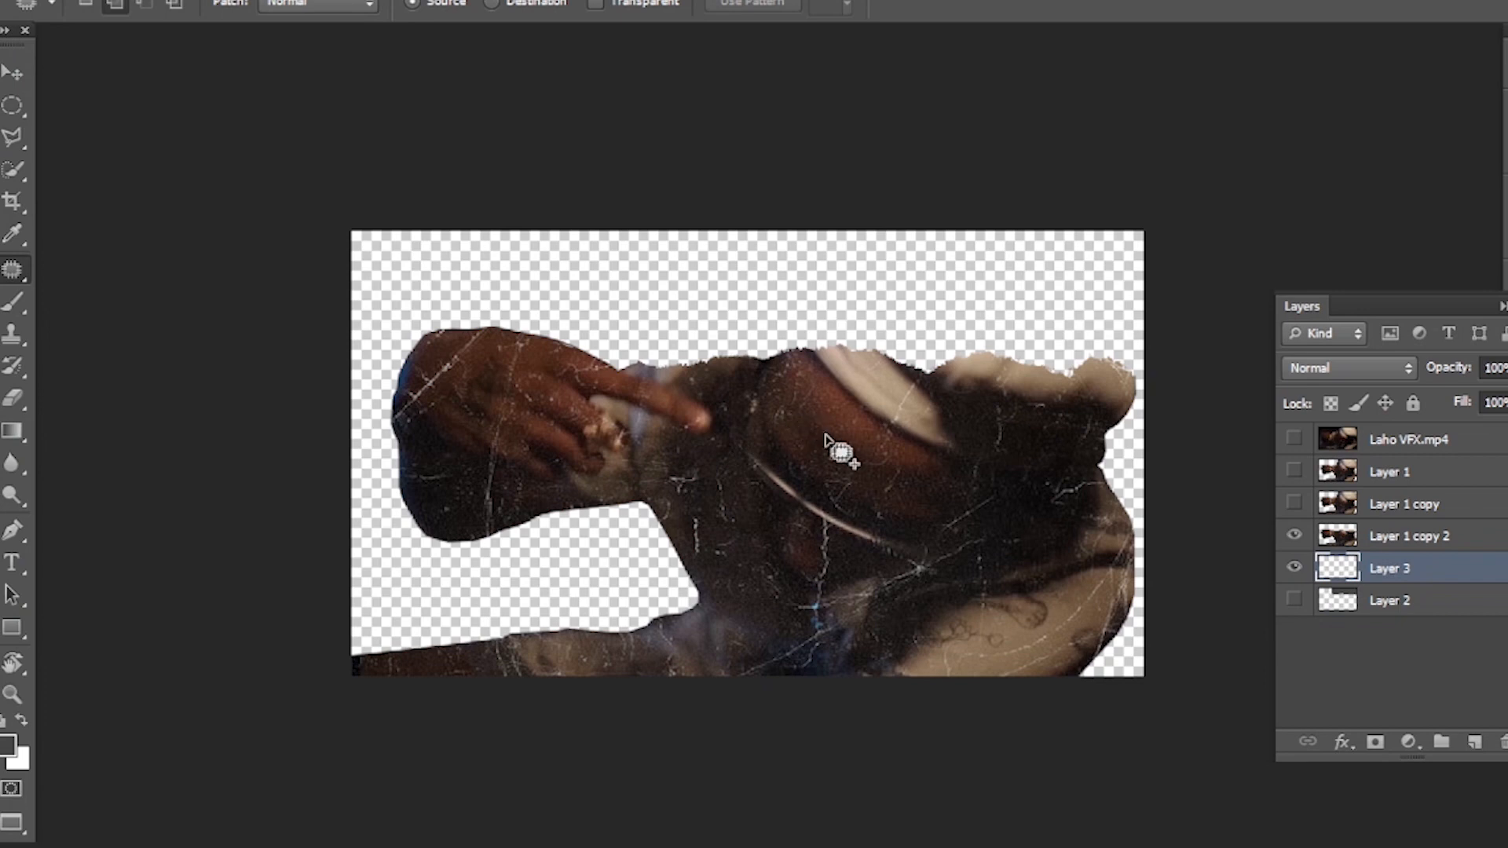
key("b")
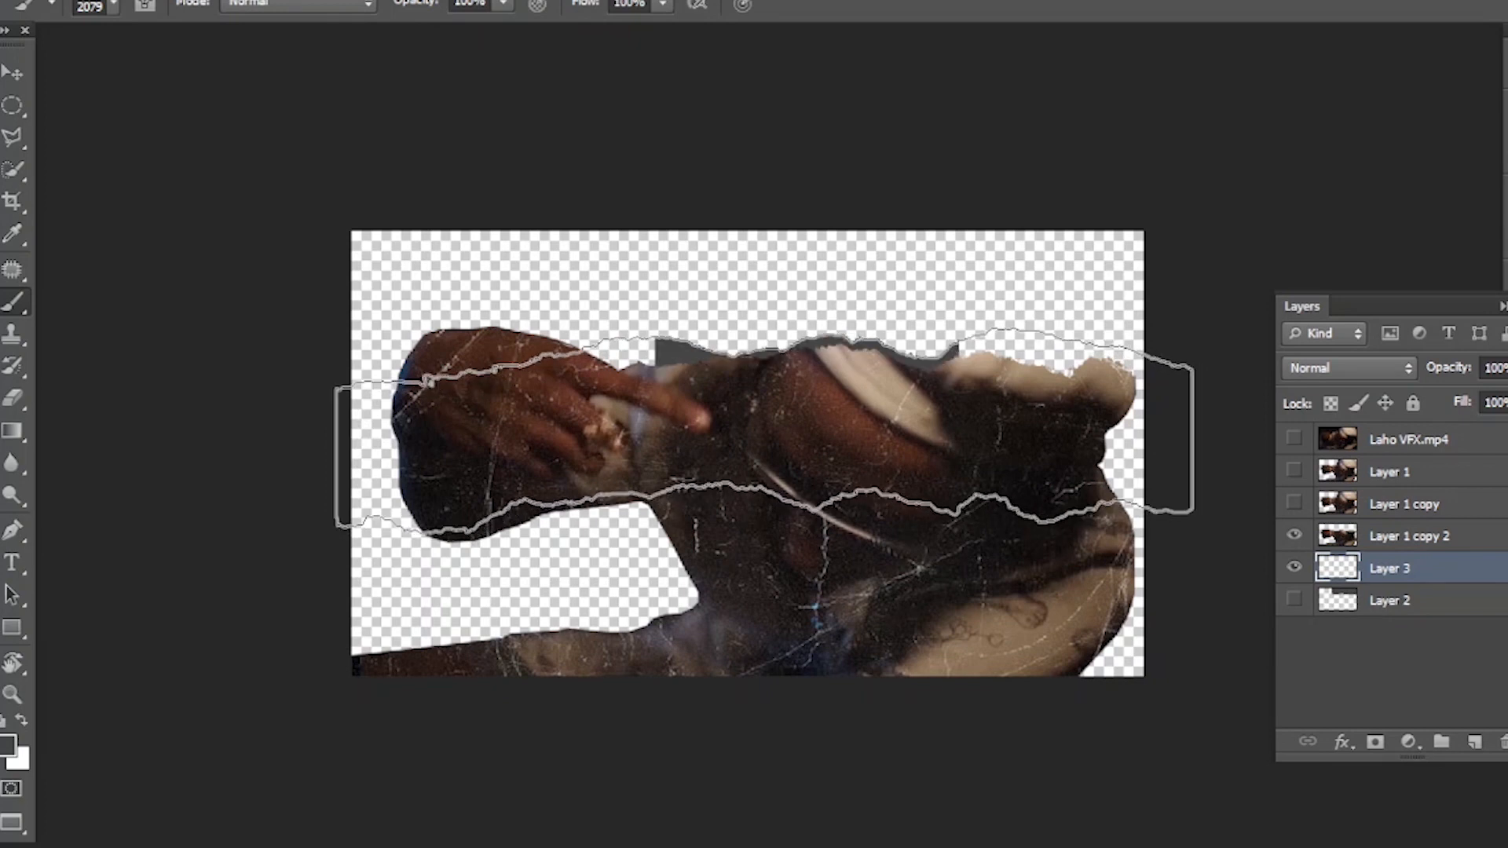
left_click(773, 437)
- Remove the excess brush shape around the hand and lower body on Layer 3, keeping only the strip along the torn edge
key("j")
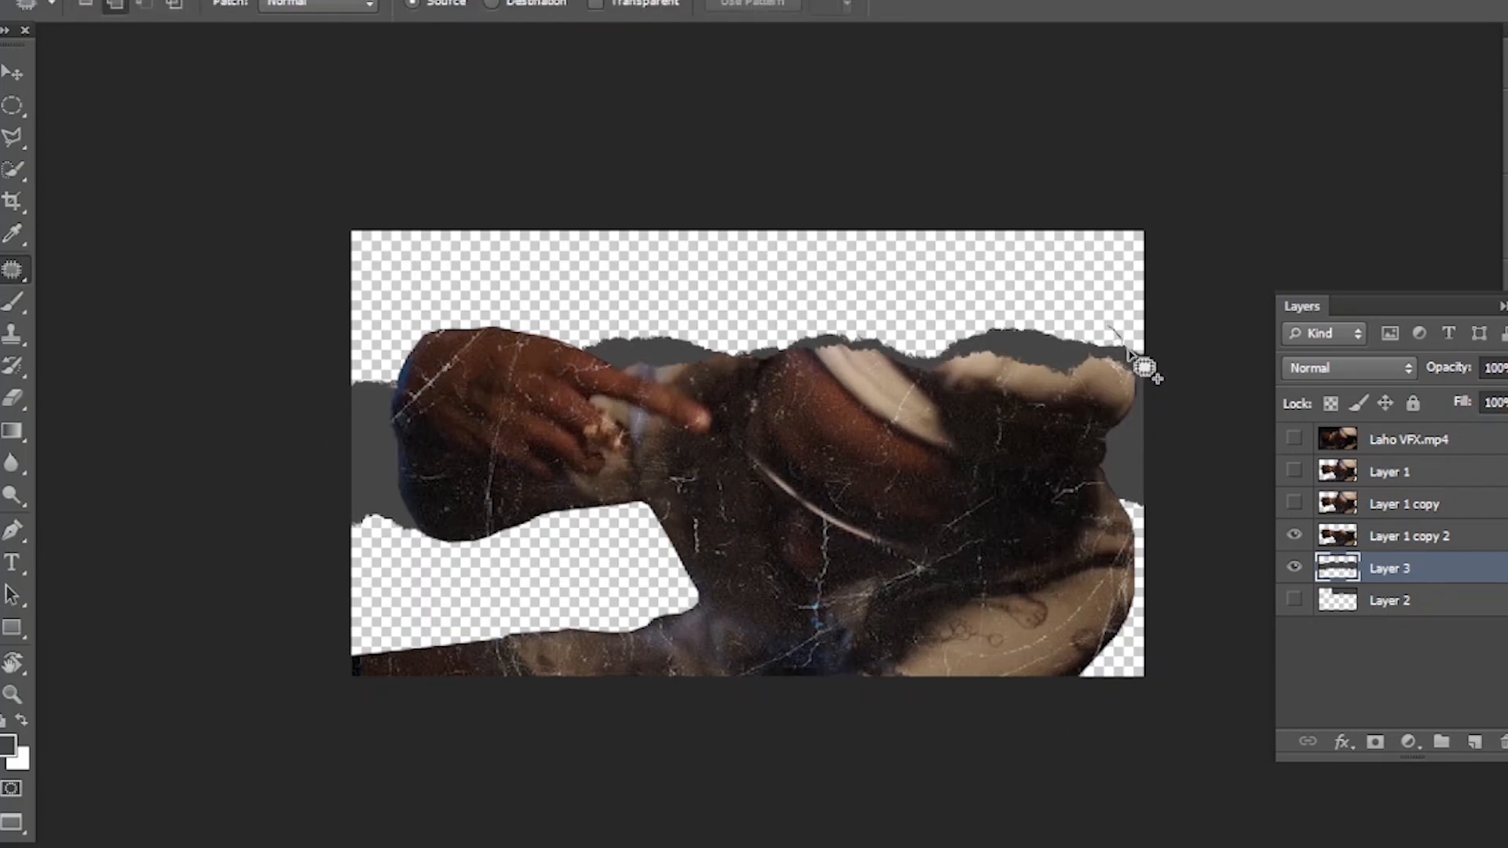
mouse_move(1148, 396)
left_mouse_down()
mouse_move(1058, 418)
mouse_move(939, 435)
mouse_move(778, 430)
mouse_move(643, 402)
left_mouse_up()
mouse_move(575, 355)
left_mouse_down()
mouse_move(375, 307)
mouse_move(249, 430)
mouse_move(529, 690)
mouse_move(910, 605)
mouse_move(1056, 505)
mouse_move(1159, 517)
mouse_move(1176, 389)
mouse_move(1164, 326)
mouse_move(1131, 330)
left_mouse_up()
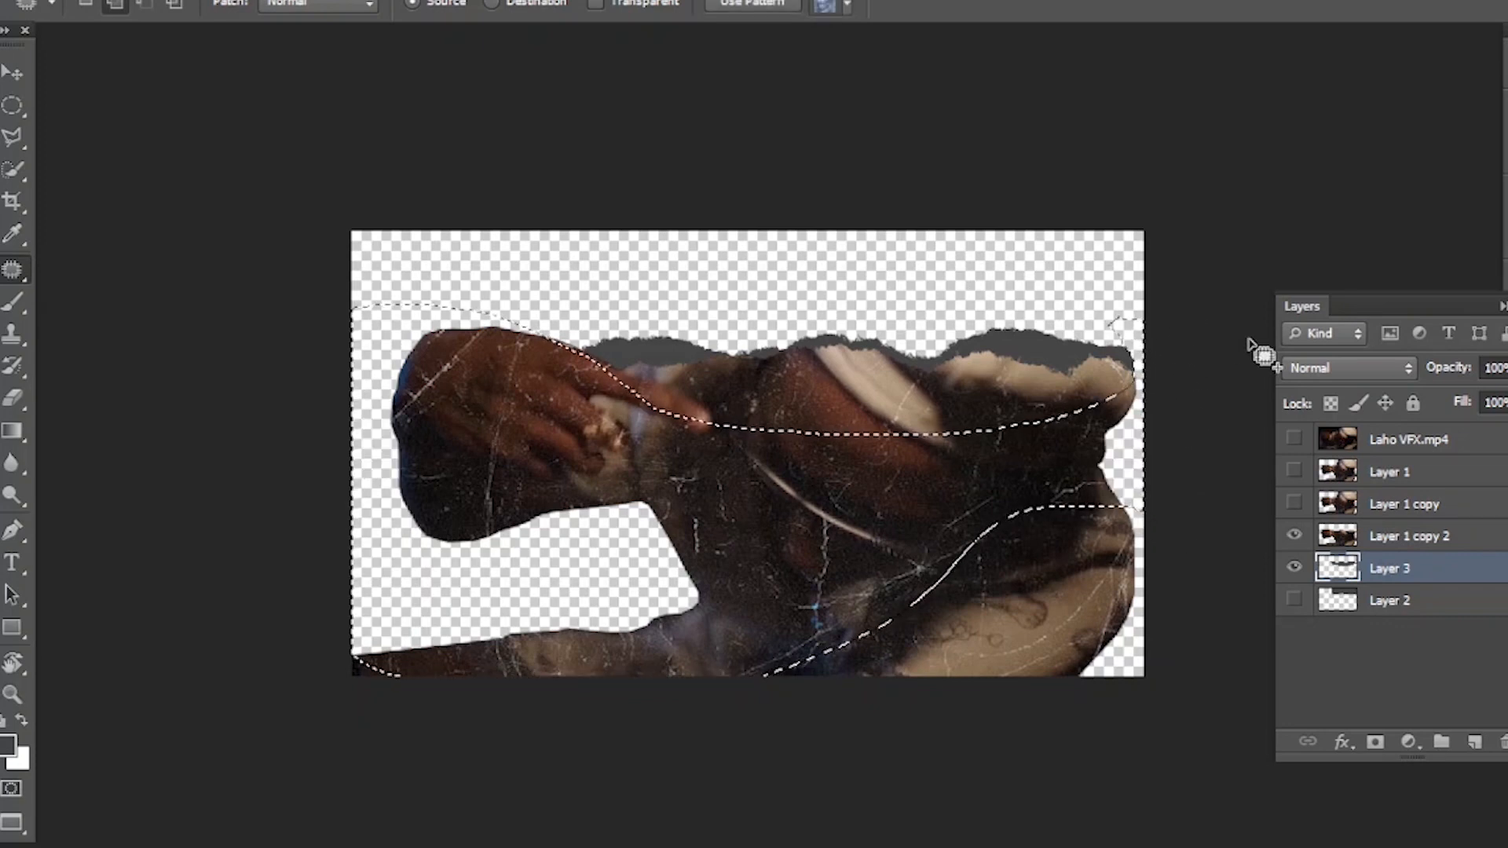
key("v")
key("ctrl+d")
- Copy the crumpled paper texture from Texturelabs_Paper_143S.jpg into Comp 1.PSD, directly above Layer 3
key("f")
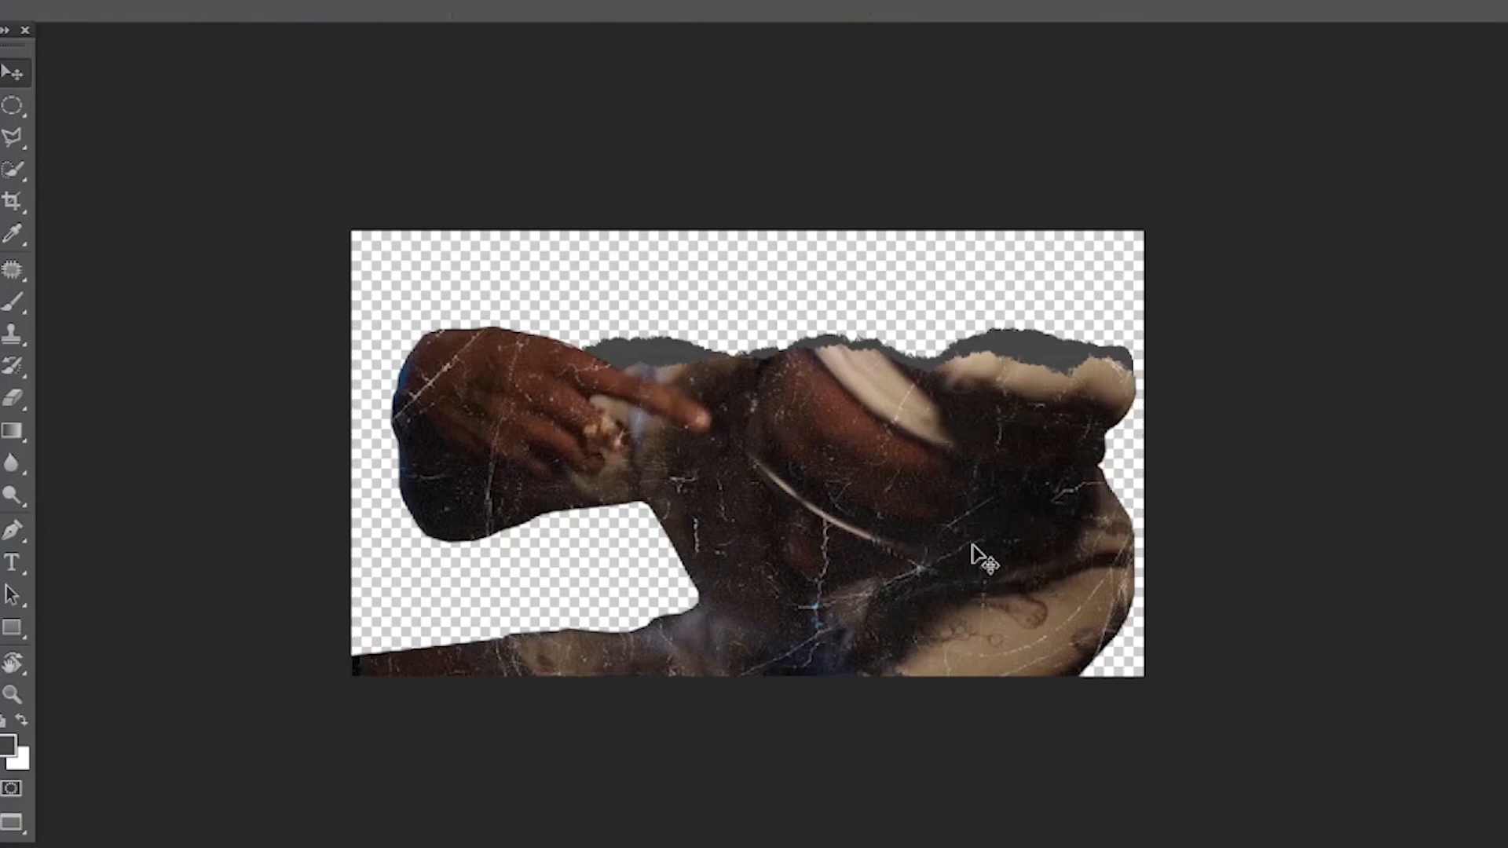
key("f")
left_click(1140, 680)
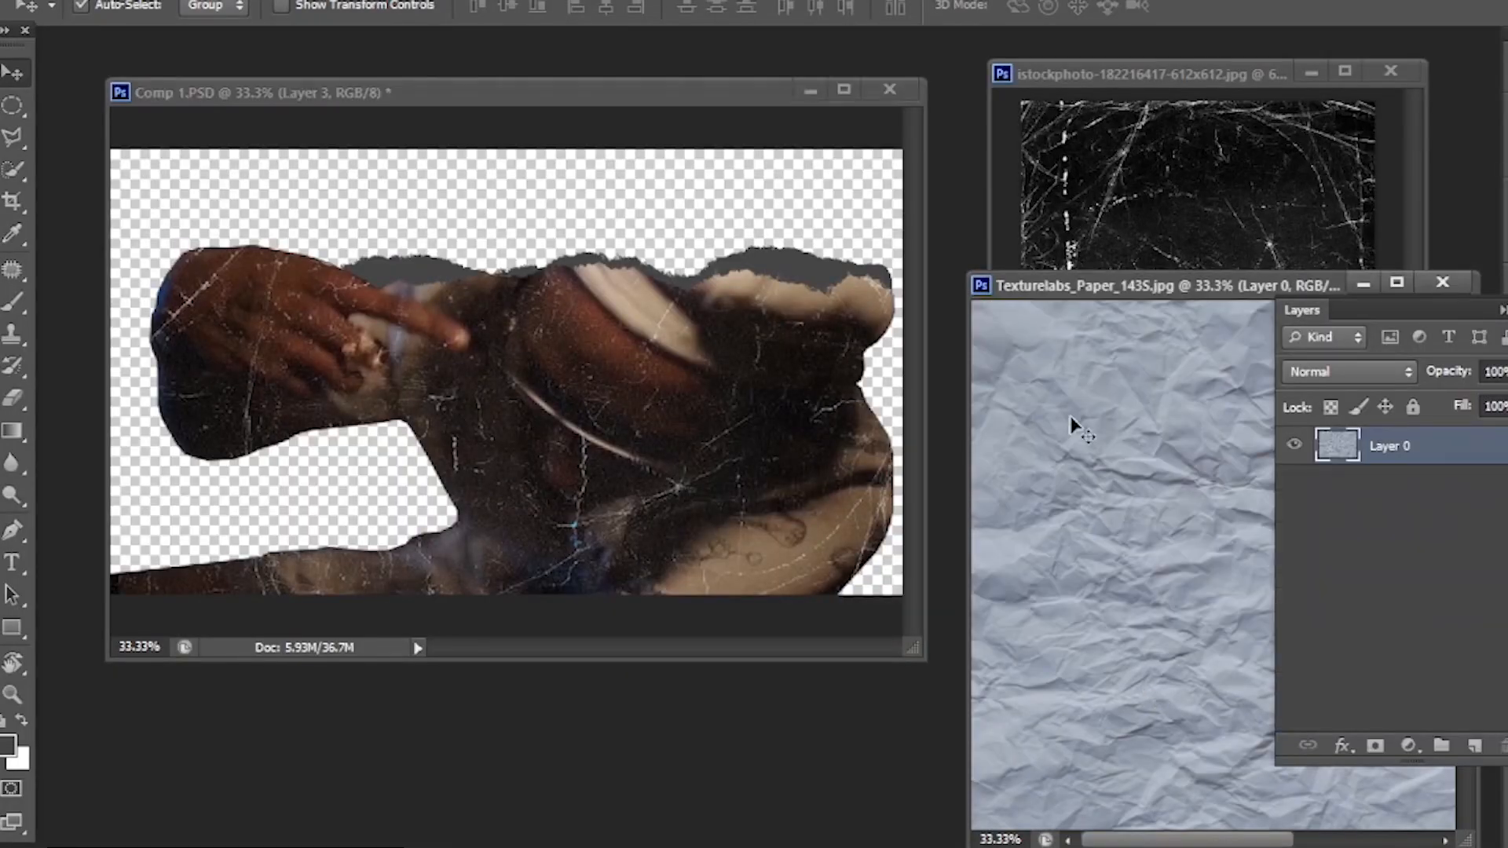
left_click_drag(1138, 443, 866, 397)
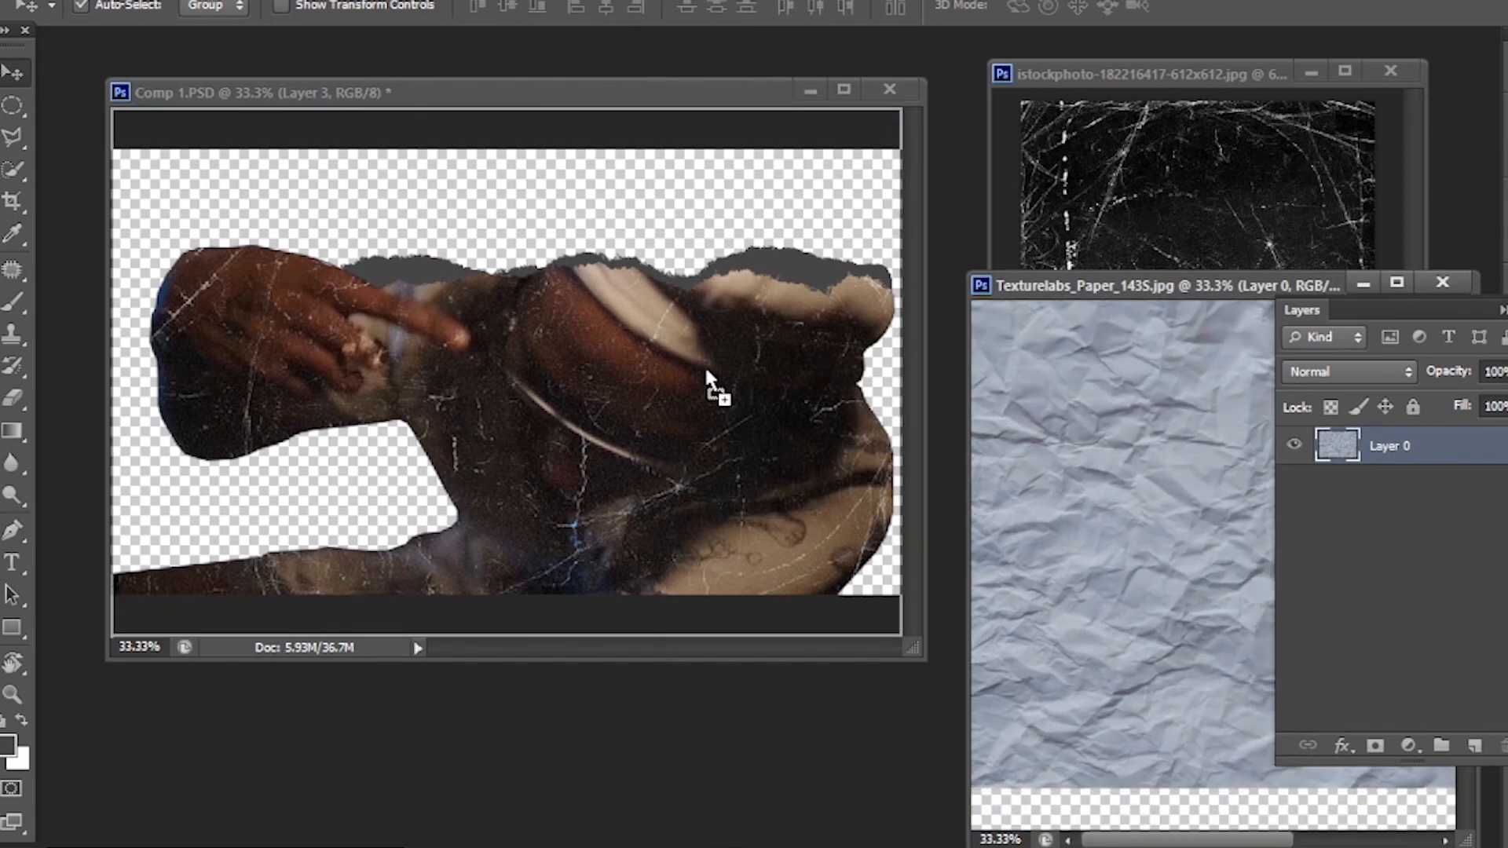
left_click_drag(707, 375, 778, 384)
key("f")
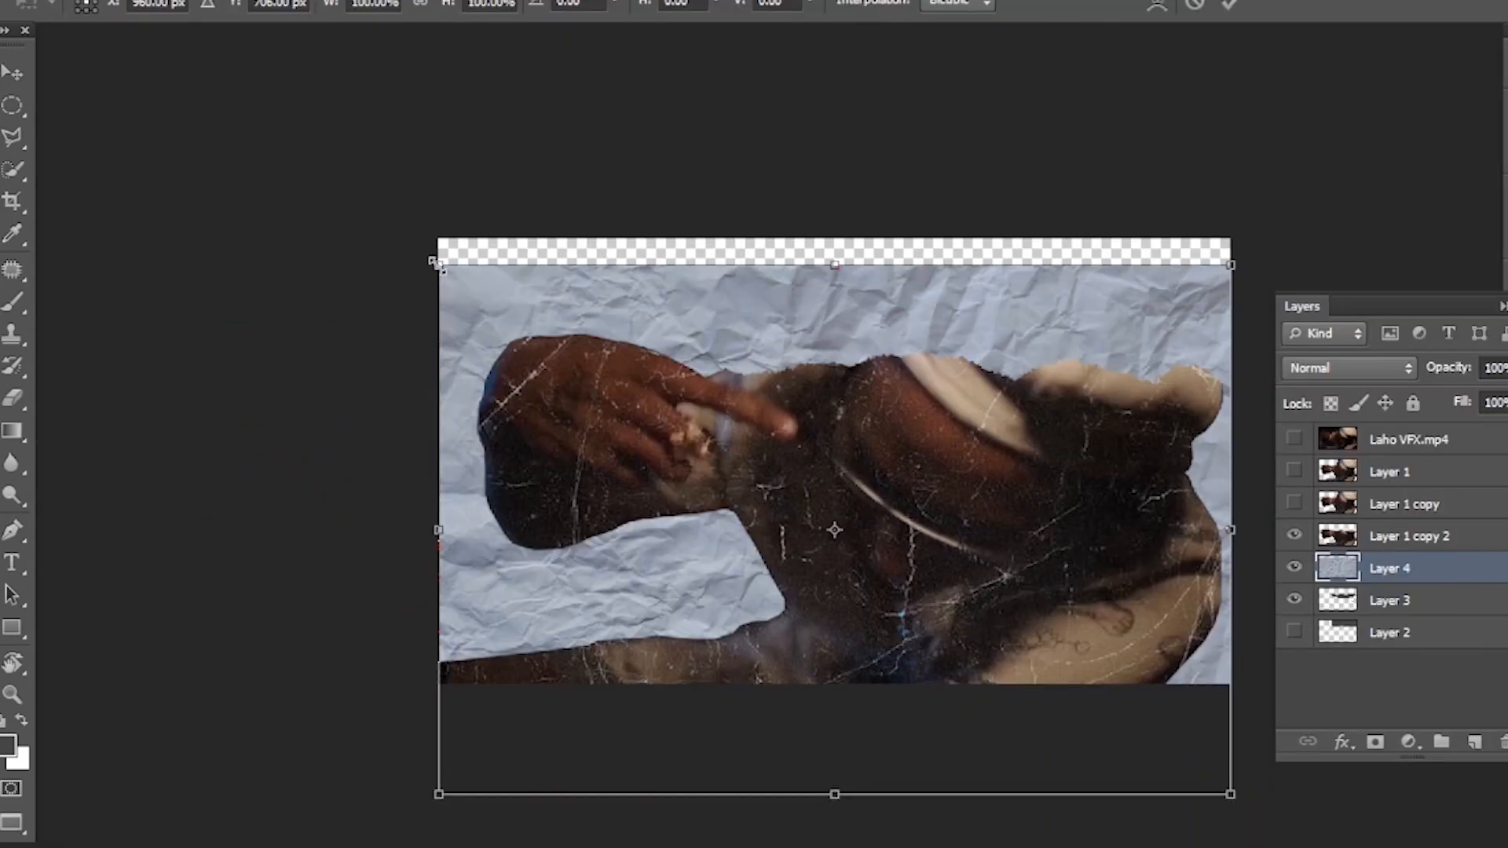
- Fit the crumpled paper over the whole torn edge and mask it to the shape of Layer 3
left_click_drag(433, 262, 471, 289)
mouse_move(959, 476)
left_mouse_down()
mouse_move(974, 469)
mouse_move(963, 459)
left_mouse_up()
key("Return")
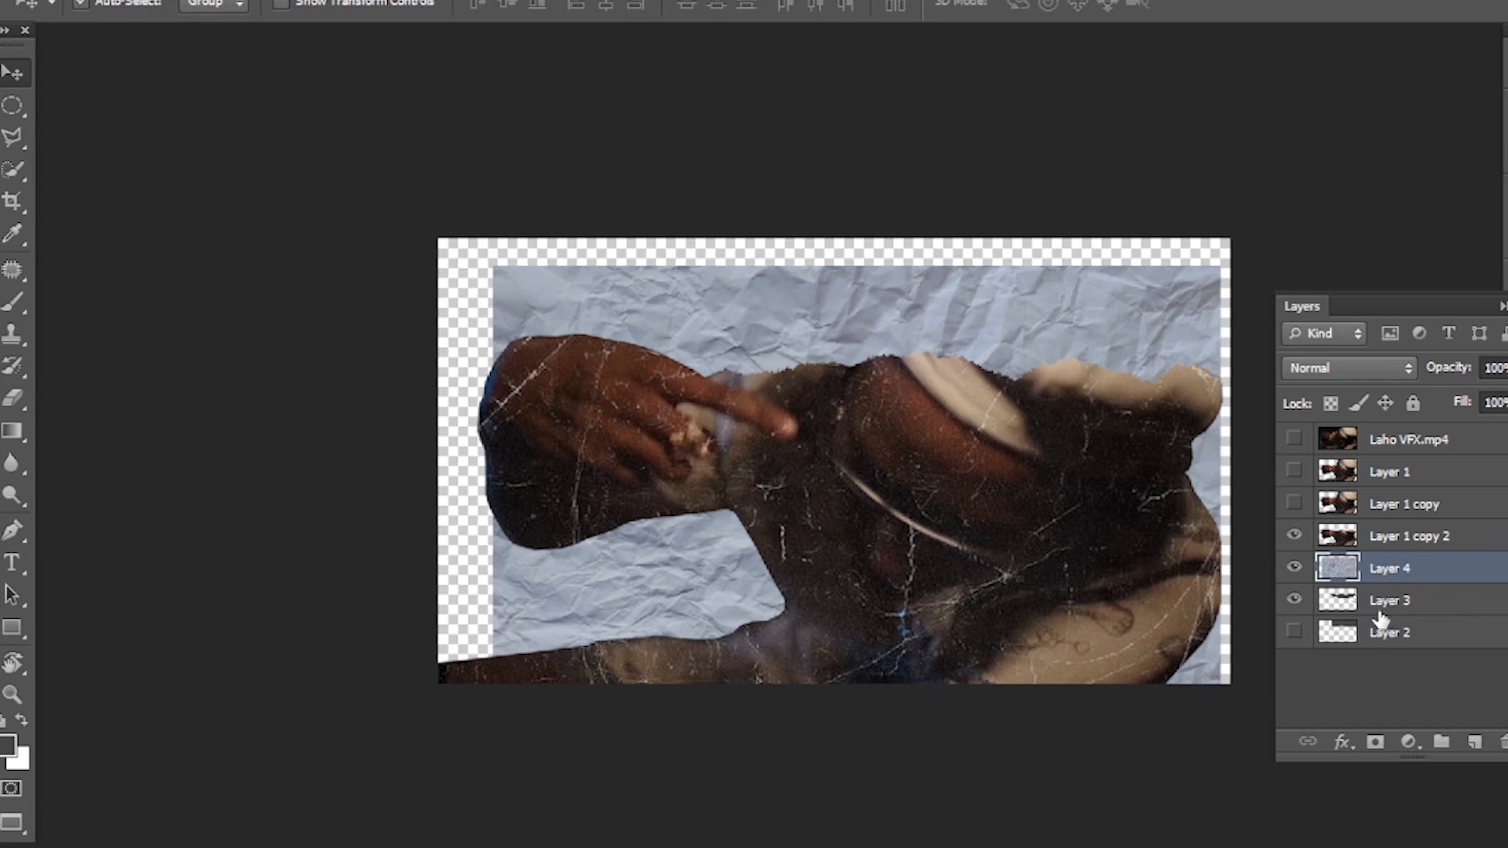
left_click(1339, 601, "ctrl")
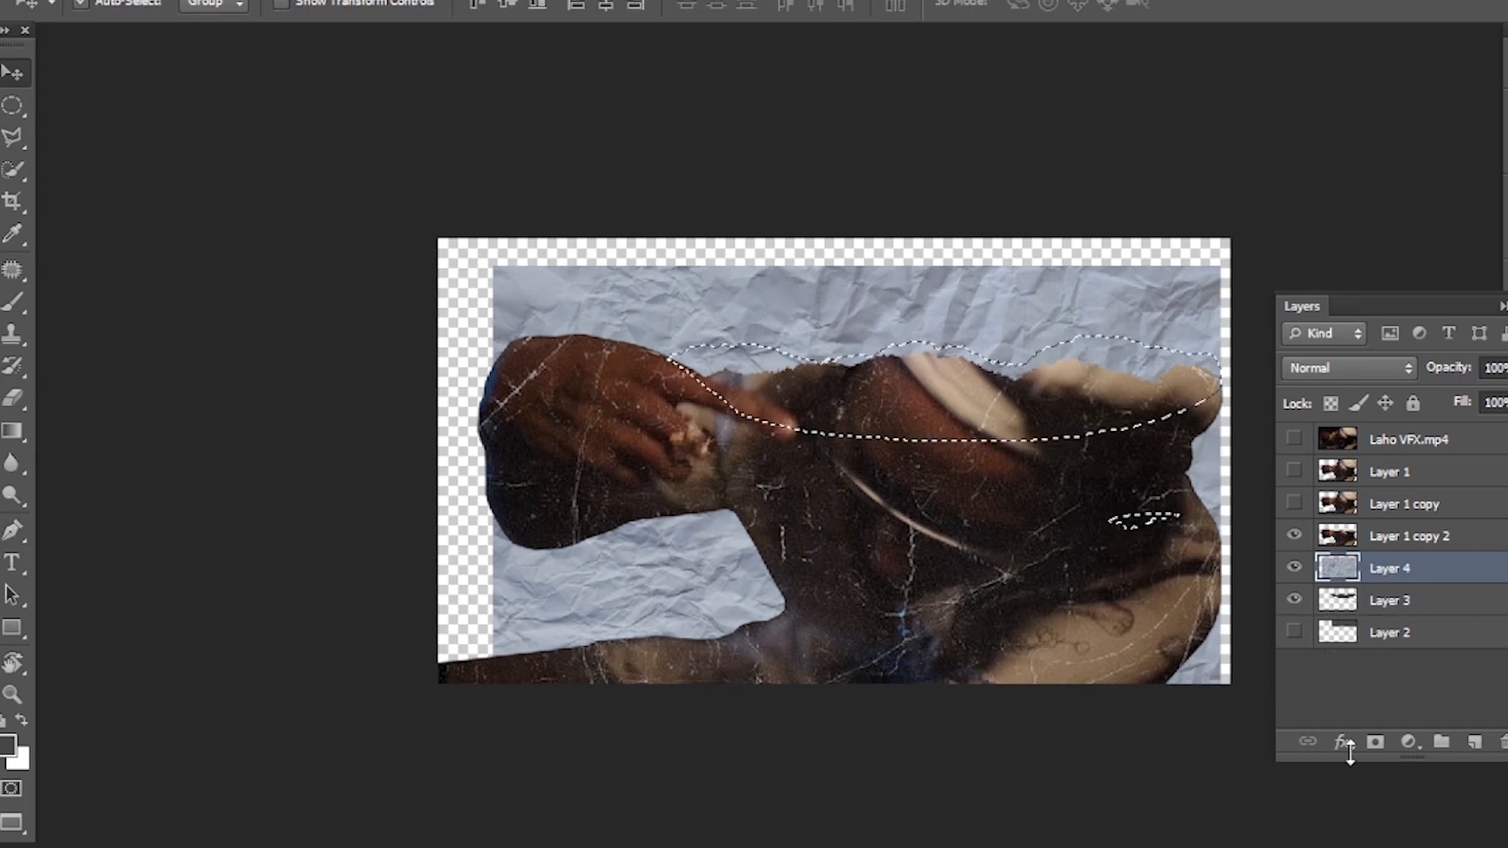
left_click(1375, 742)
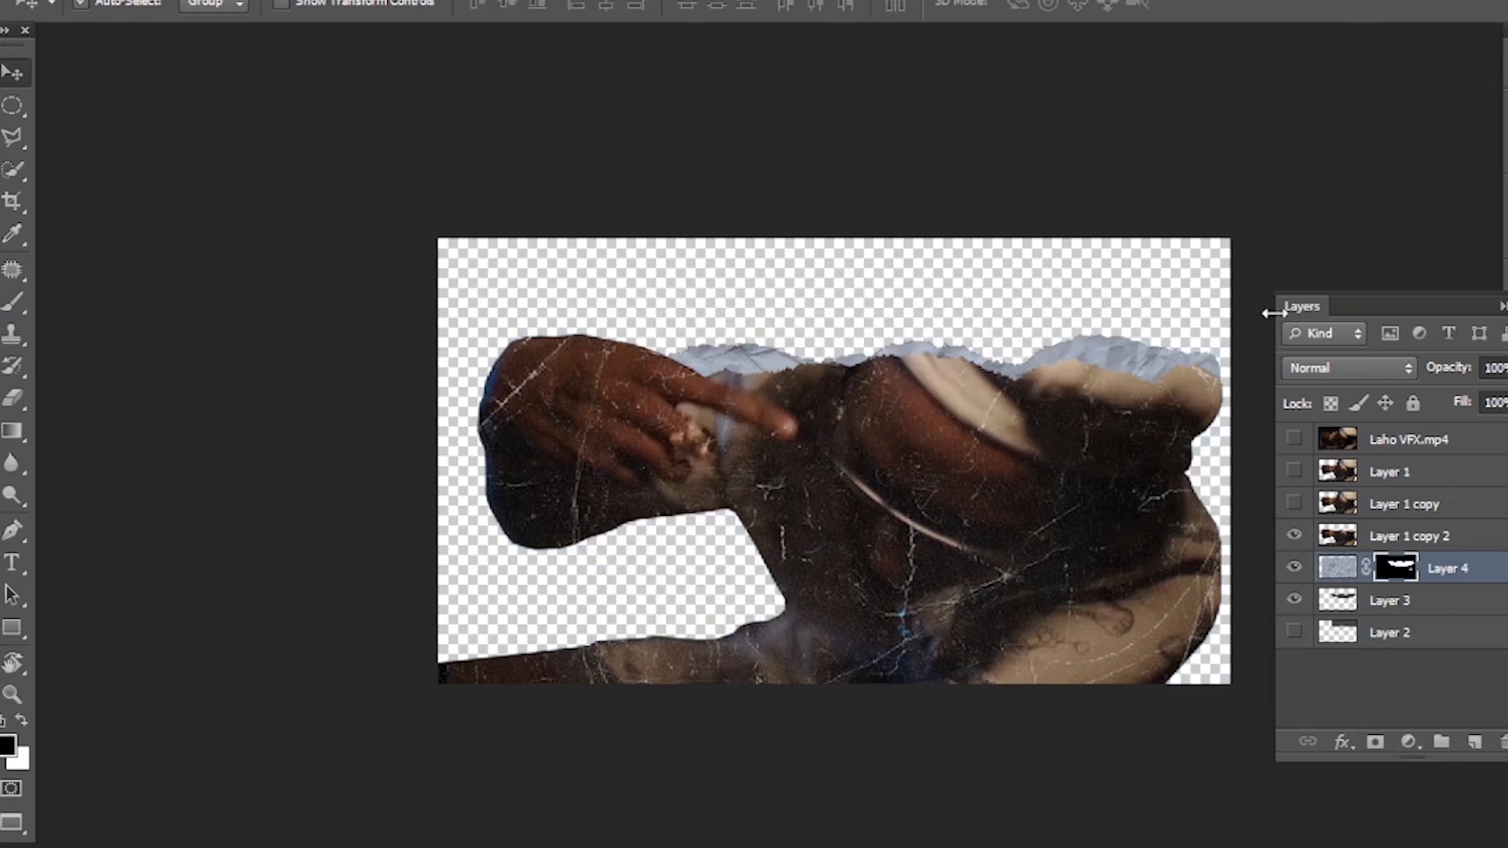
- Save the torn-paper cutout as a PNG named 2 in GDB Photoshop Format & Pics
left_click(17, 1)
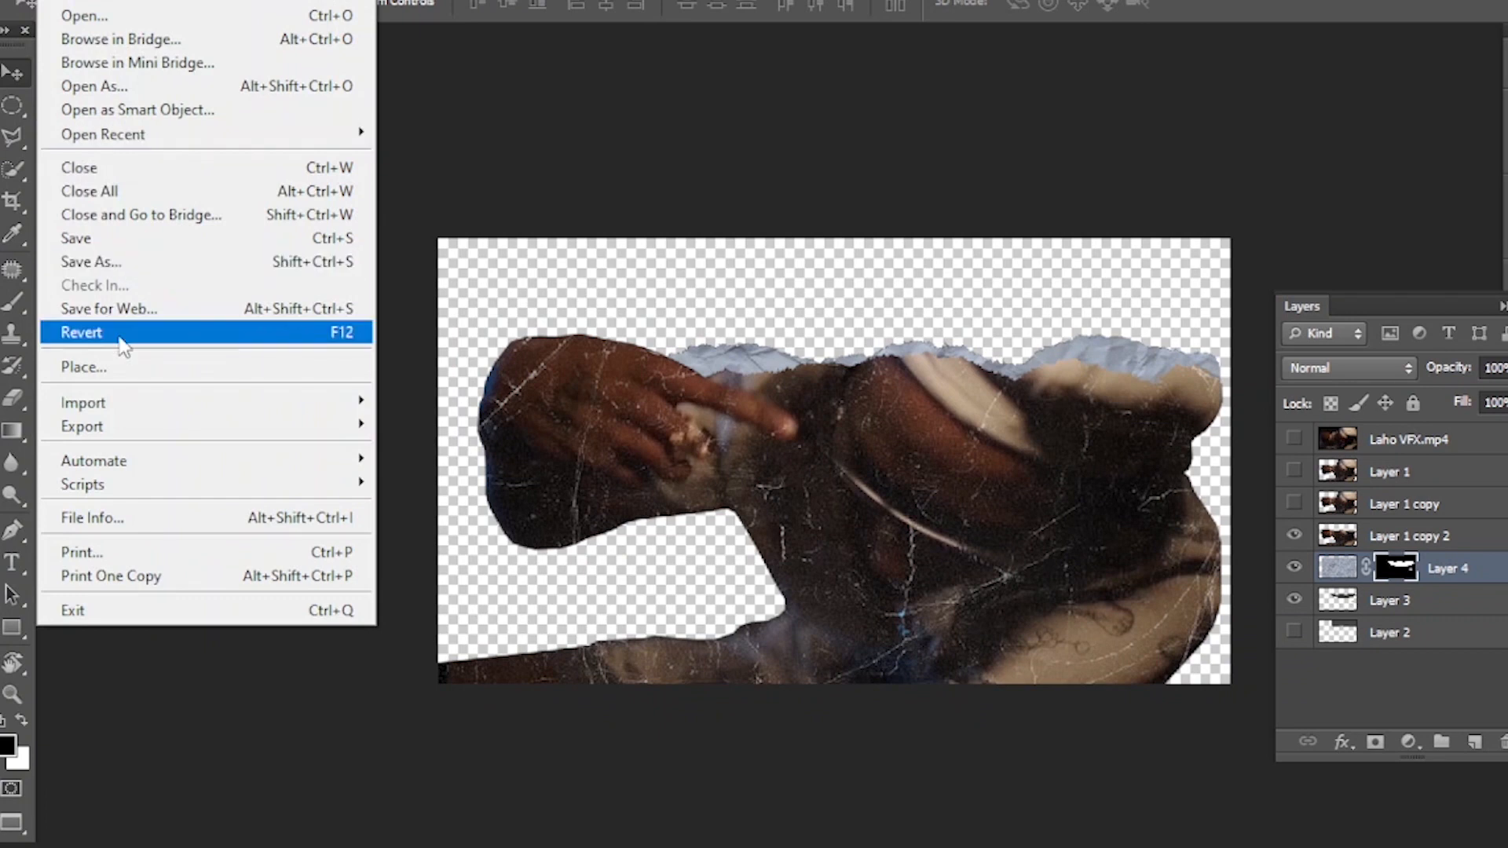
left_click(139, 263)
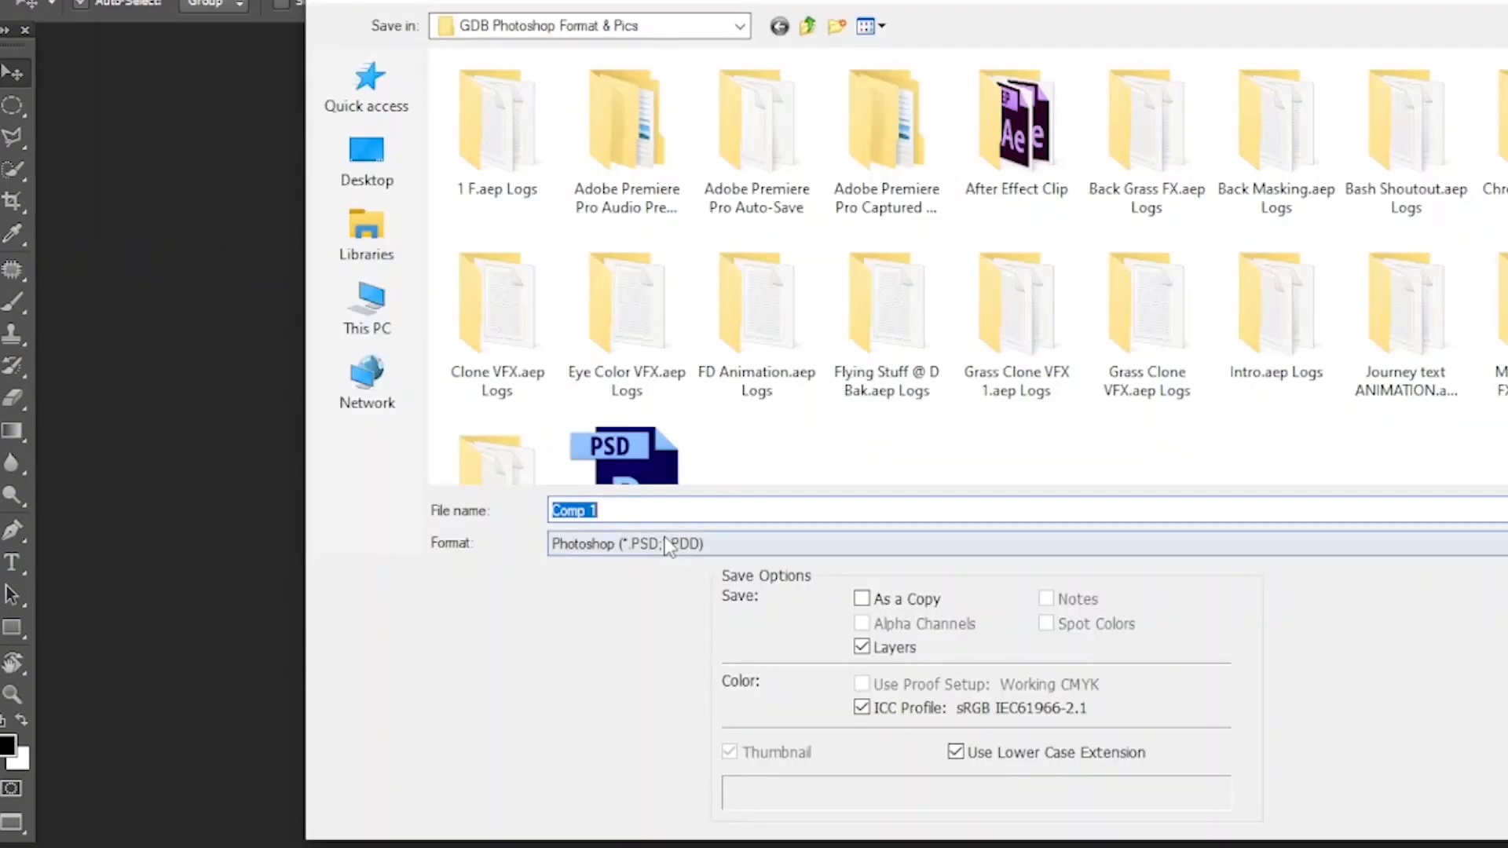
left_click(665, 537)
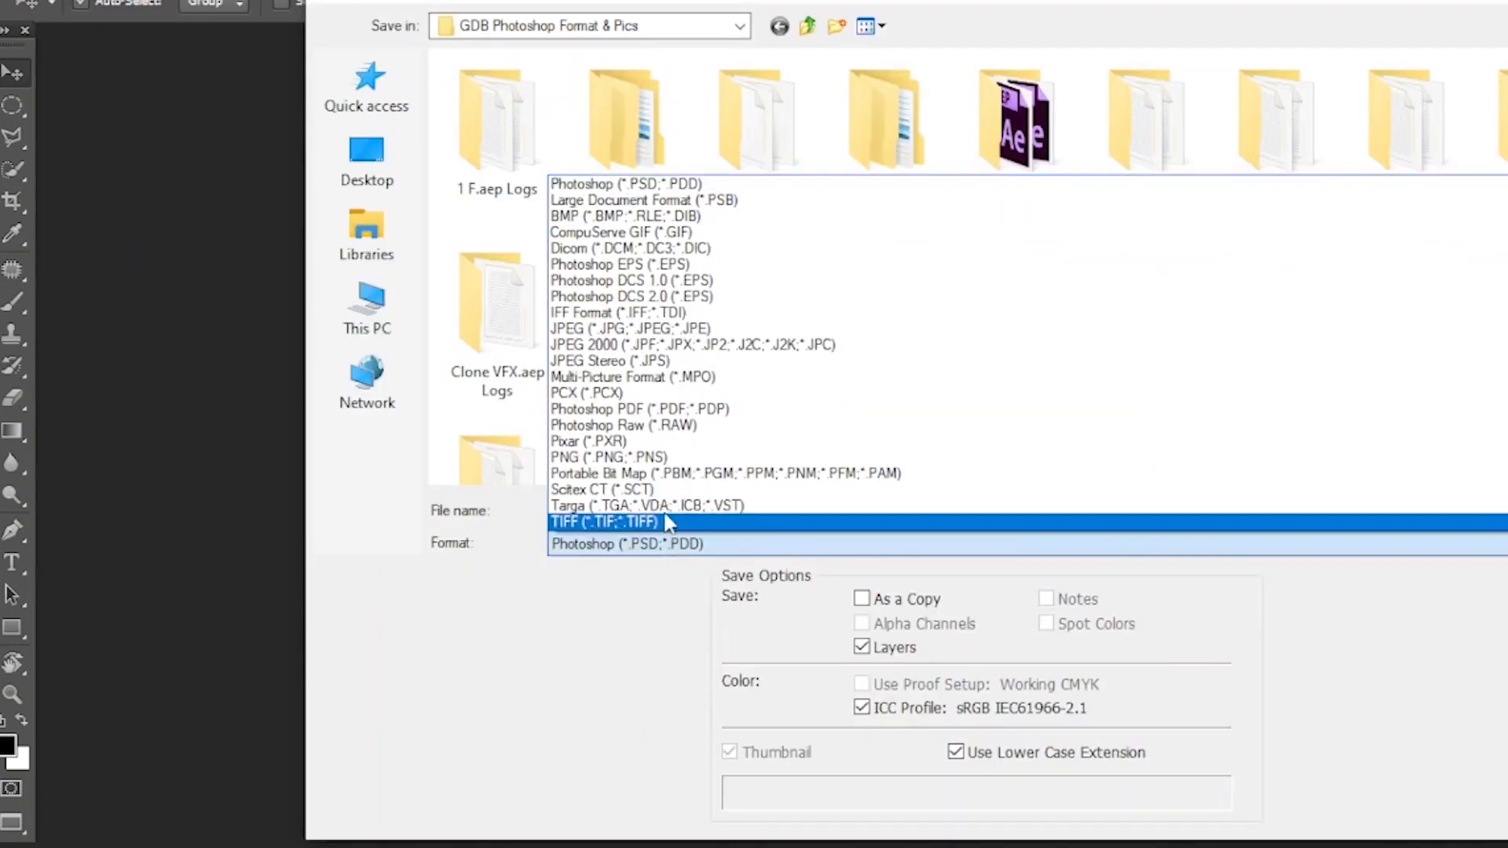
left_click(659, 458)
type("2")
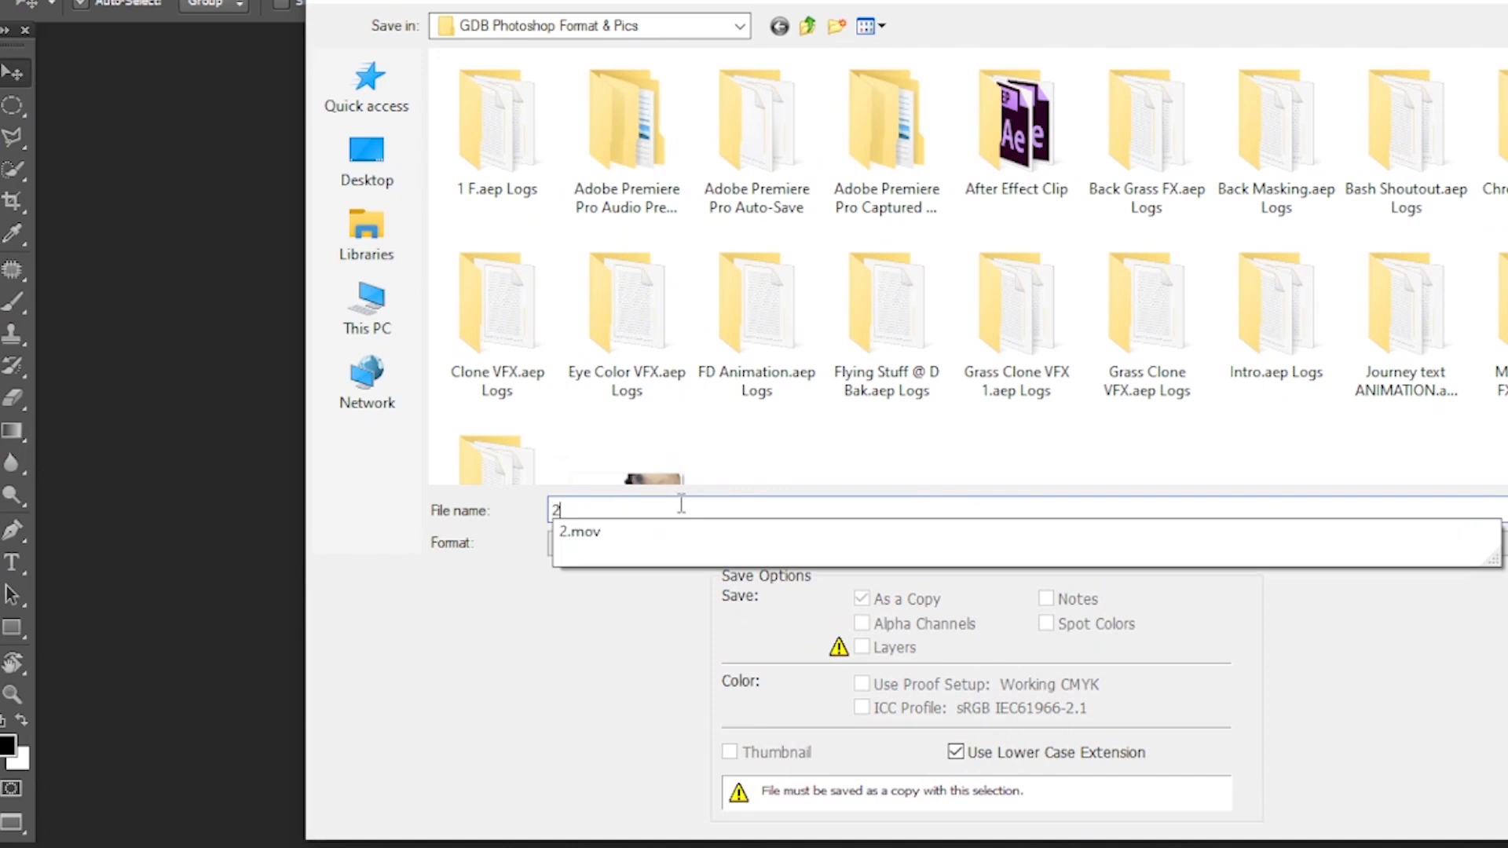
left_click(1174, 504)
key("Return")
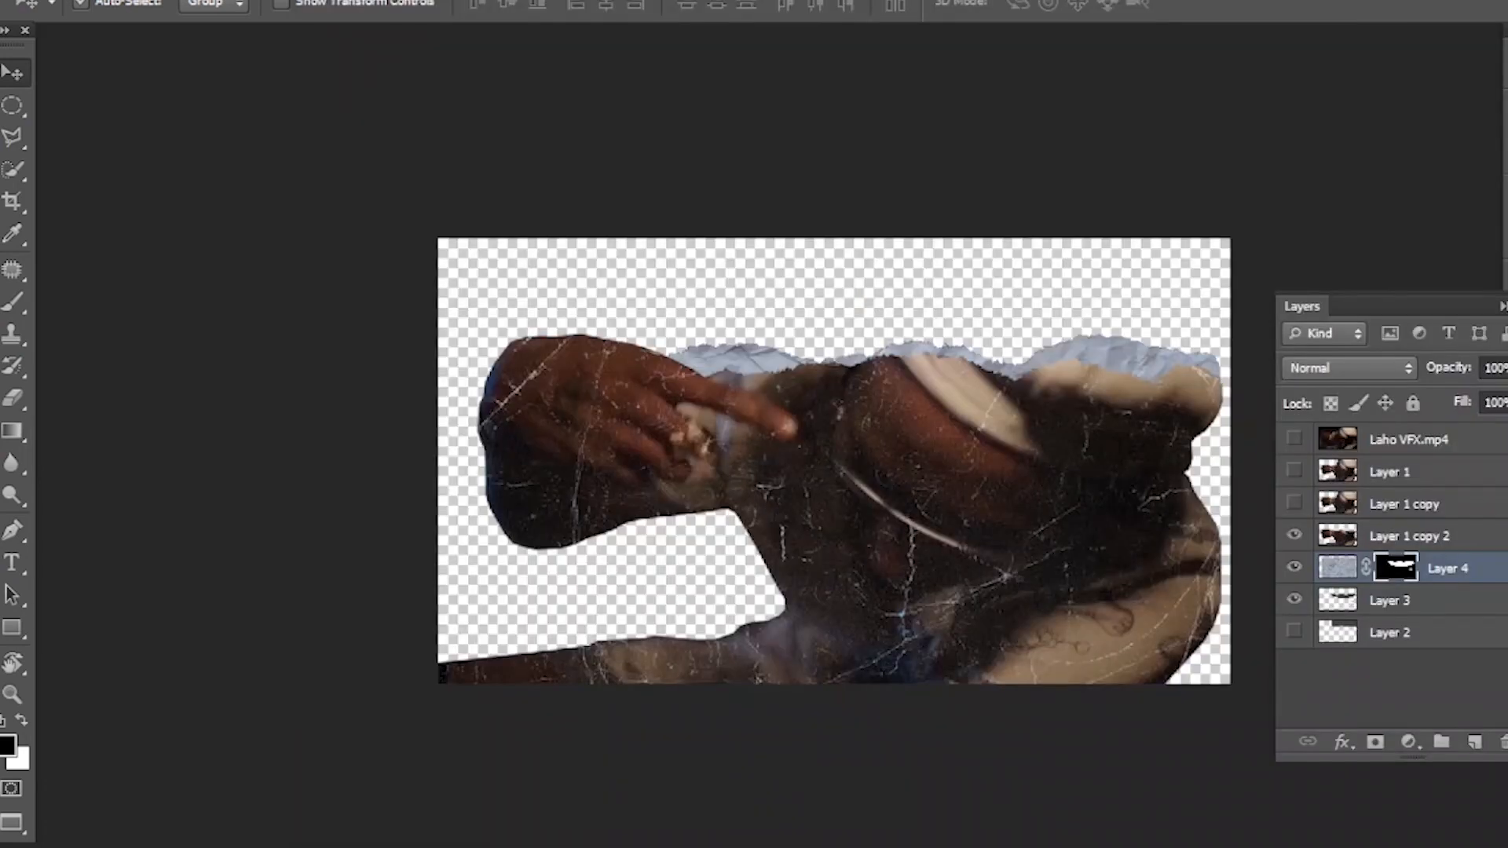
left_click(911, 236)
- Merge Layer 1 copy 2 with the masked paper layer and Layer 3, and delete the hidden Layer 2
left_click(1406, 541, "ctrl")
left_click(1376, 601, "ctrl")
right_click(1482, 531)
left_click(1115, 575)
key("r")
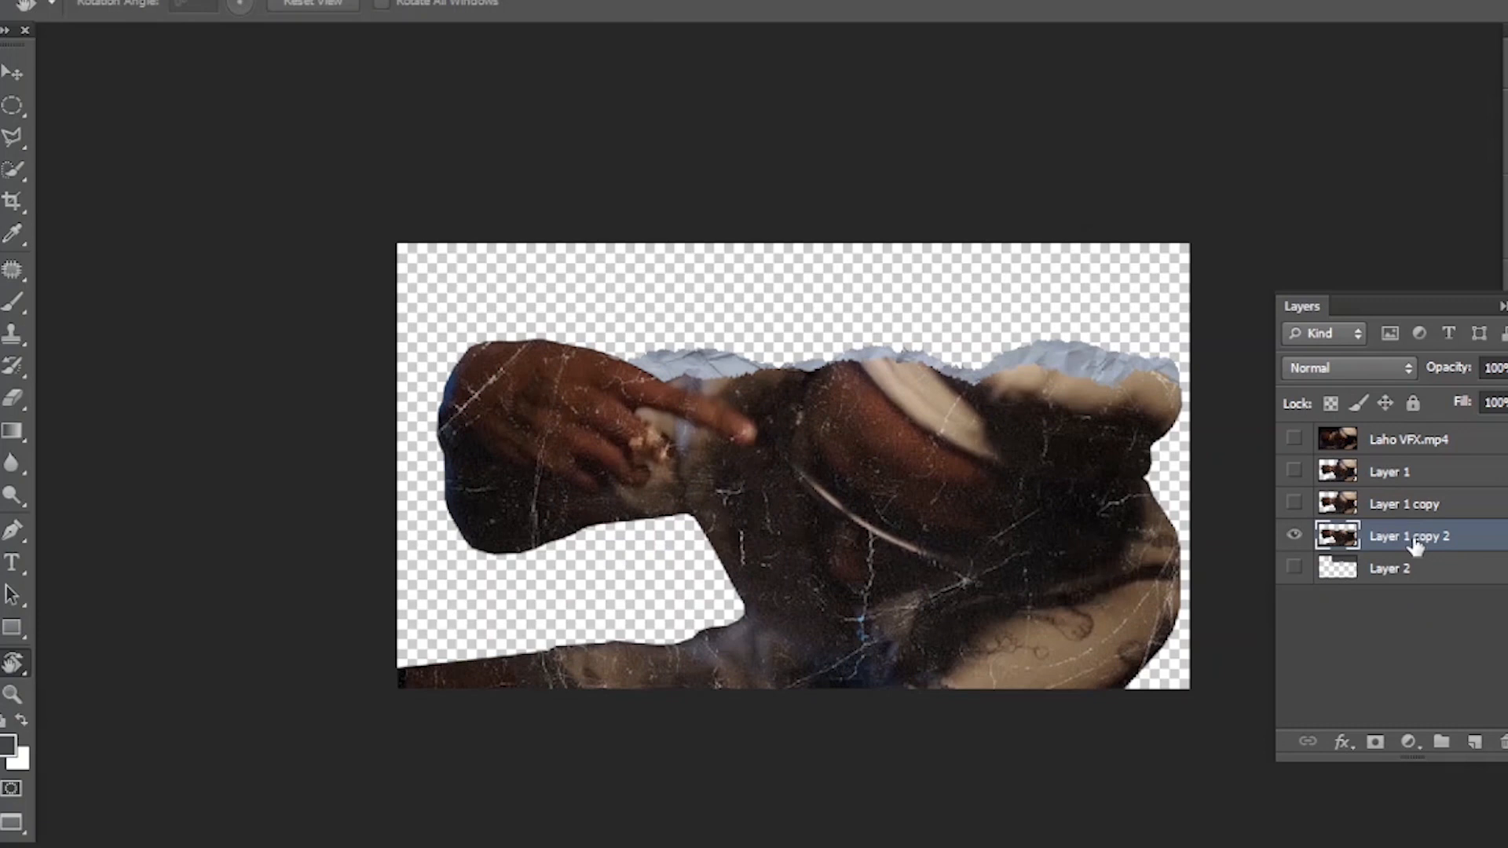
key("v")
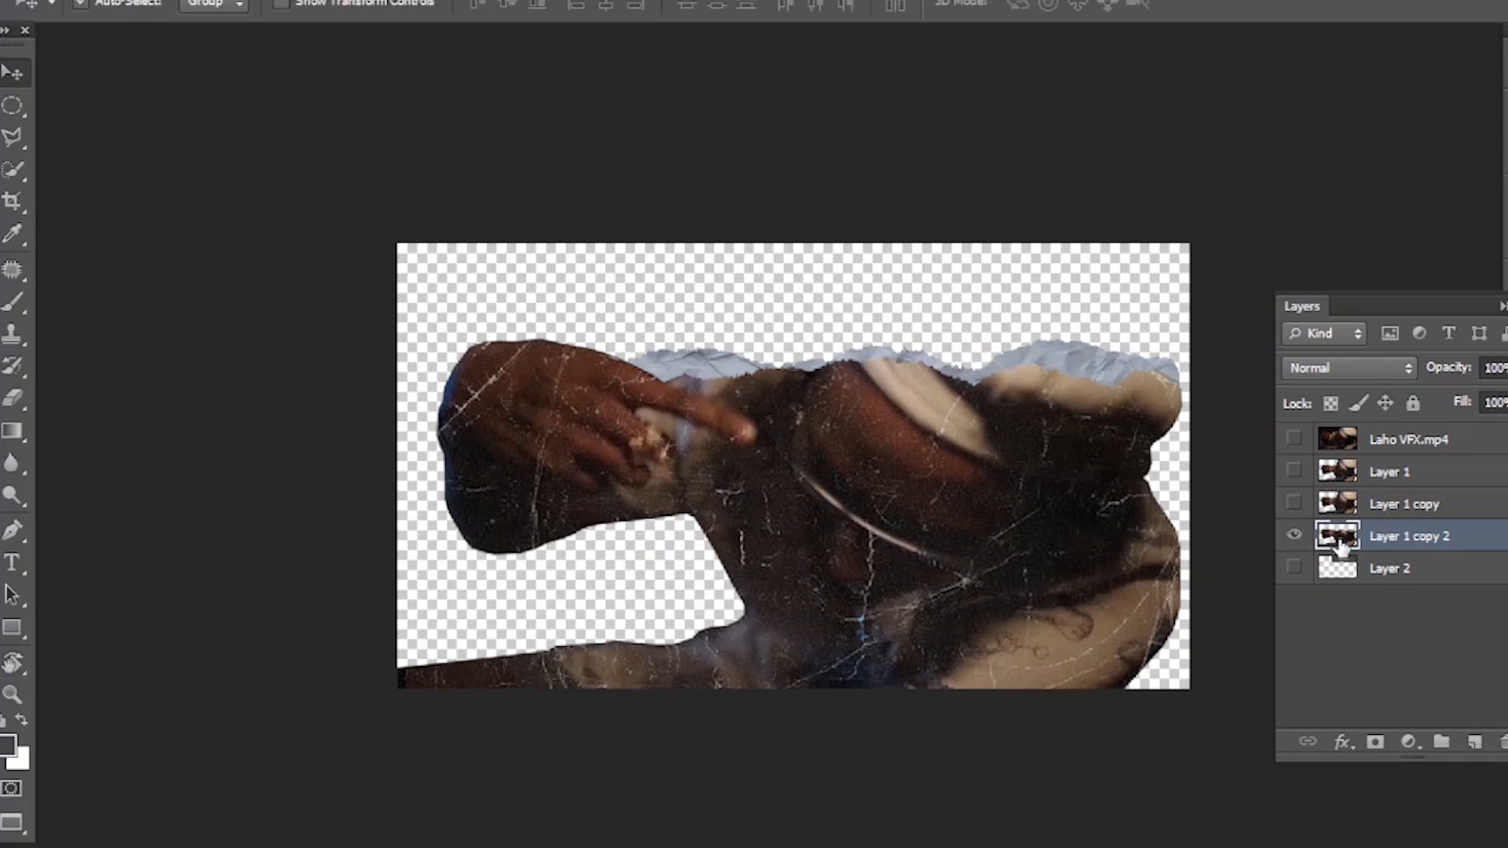
left_click(1411, 569)
key("Delete")
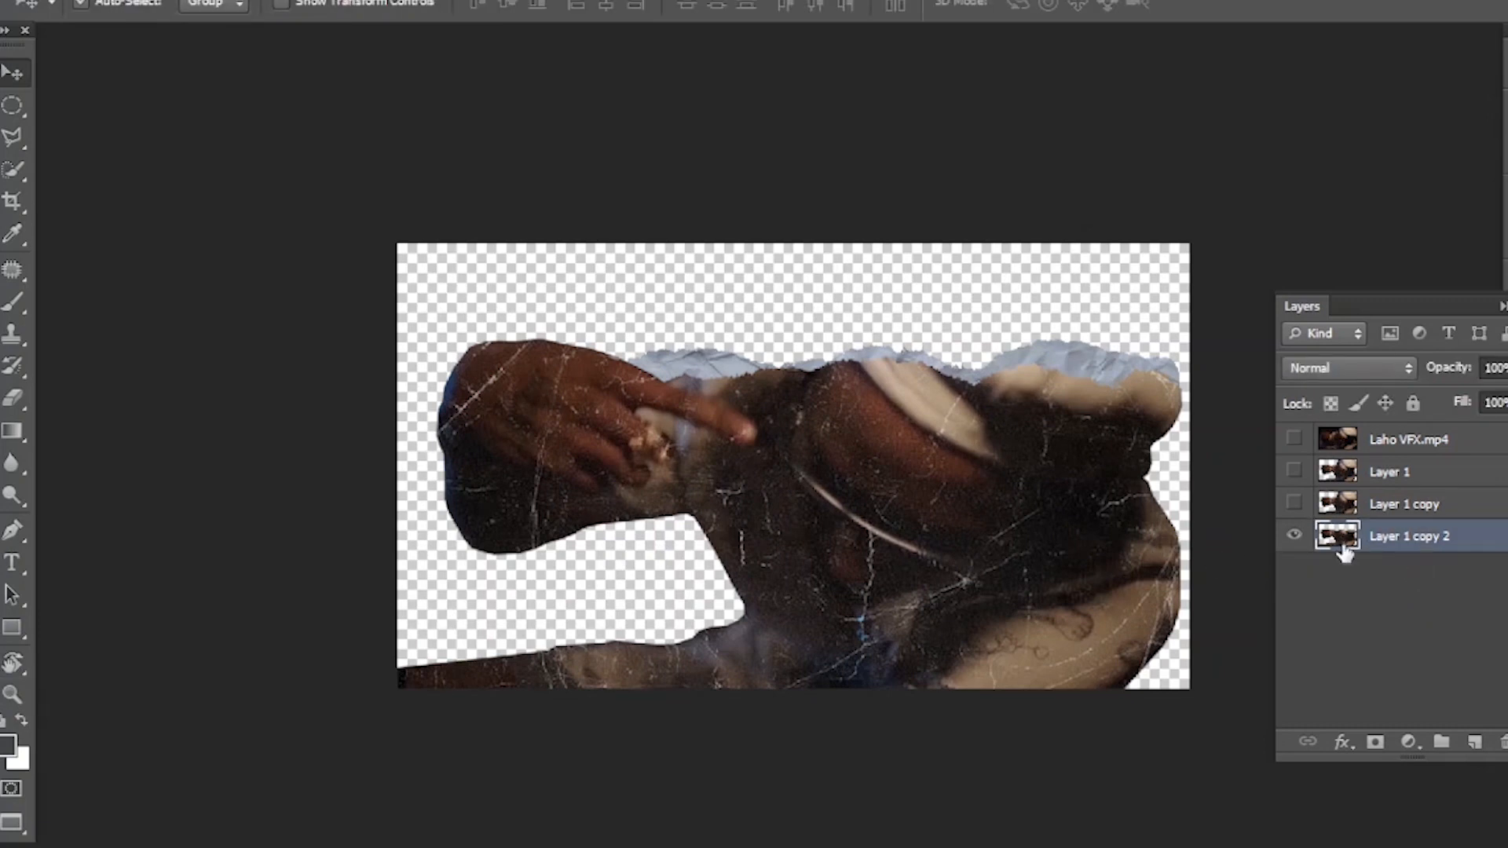
- Add an empty layer below Layer 1 copy 2, and delete the hand and upper part of the cutout from Layer 1 copy 2
left_click(1474, 746)
left_click_drag(1427, 541, 1437, 597)
key("j")
mouse_move(1080, 322)
left_mouse_down()
mouse_move(847, 295)
mouse_move(645, 294)
mouse_move(496, 316)
mouse_move(426, 344)
mouse_move(437, 515)
mouse_move(461, 410)
mouse_move(423, 474)
left_mouse_up()
mouse_move(679, 525)
left_mouse_down()
mouse_move(1065, 518)
mouse_move(1158, 494)
mouse_move(1190, 452)
mouse_move(1201, 382)
mouse_move(1120, 334)
left_mouse_up()
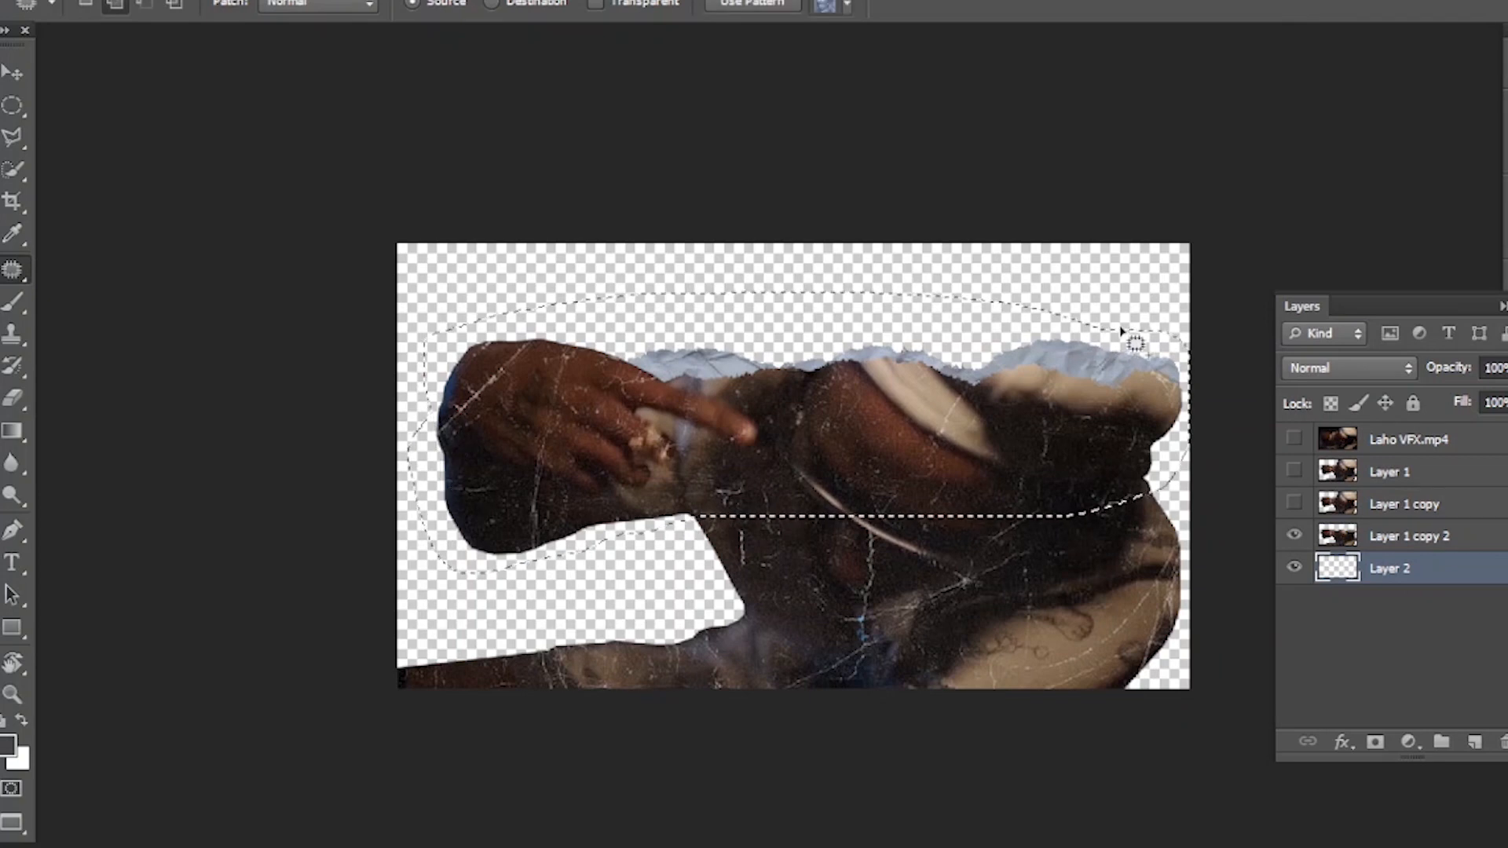
left_click(1402, 537)
key("Delete")
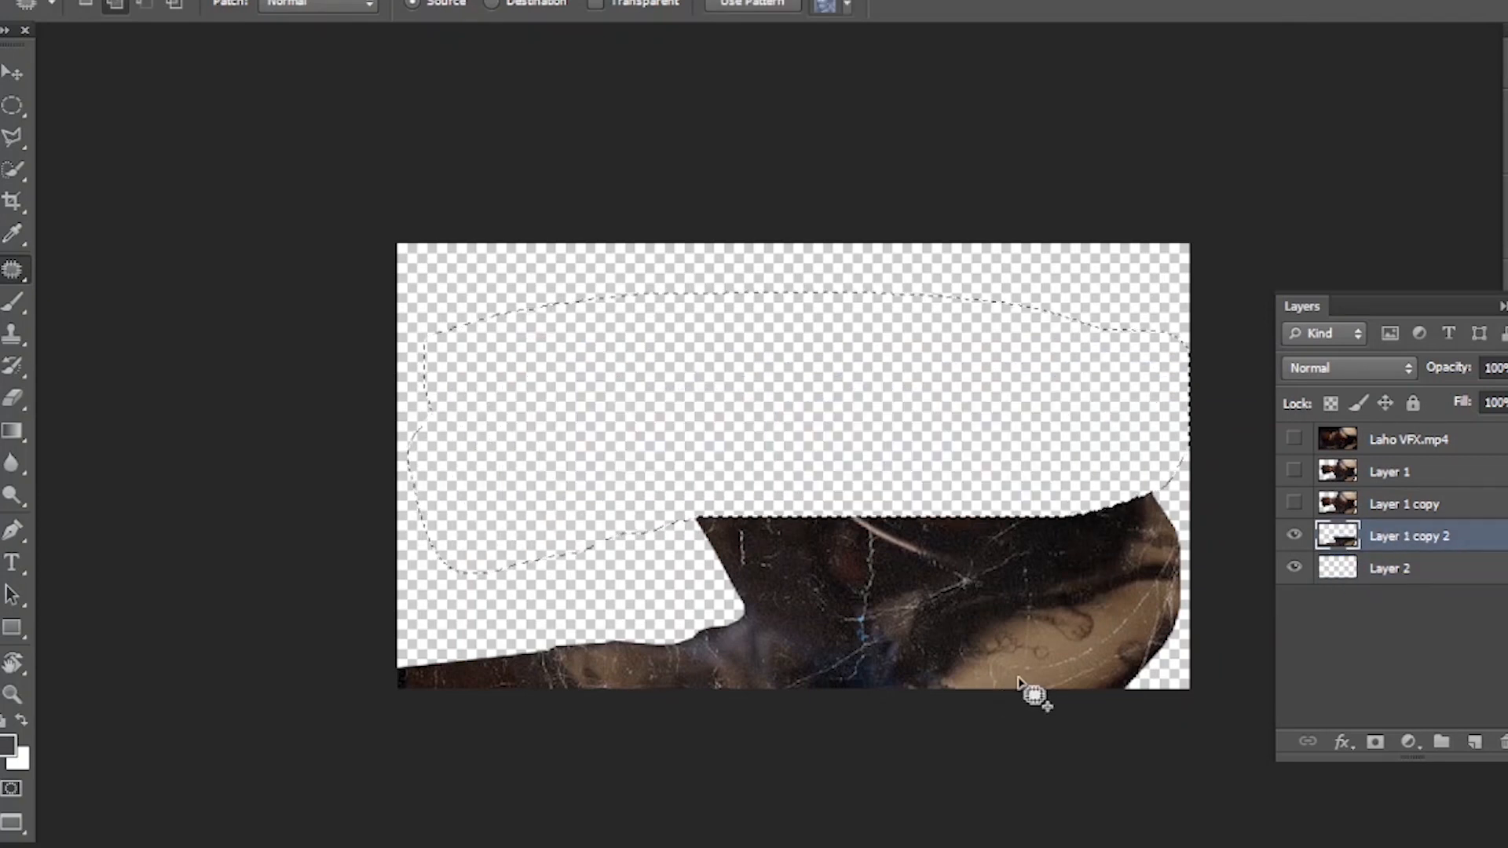
key("ctrl+d")
- Stamp a 2079 px torn-paper brush shape on Layer 2, overlapping the straight upper edge of the remaining cutout
key("b")
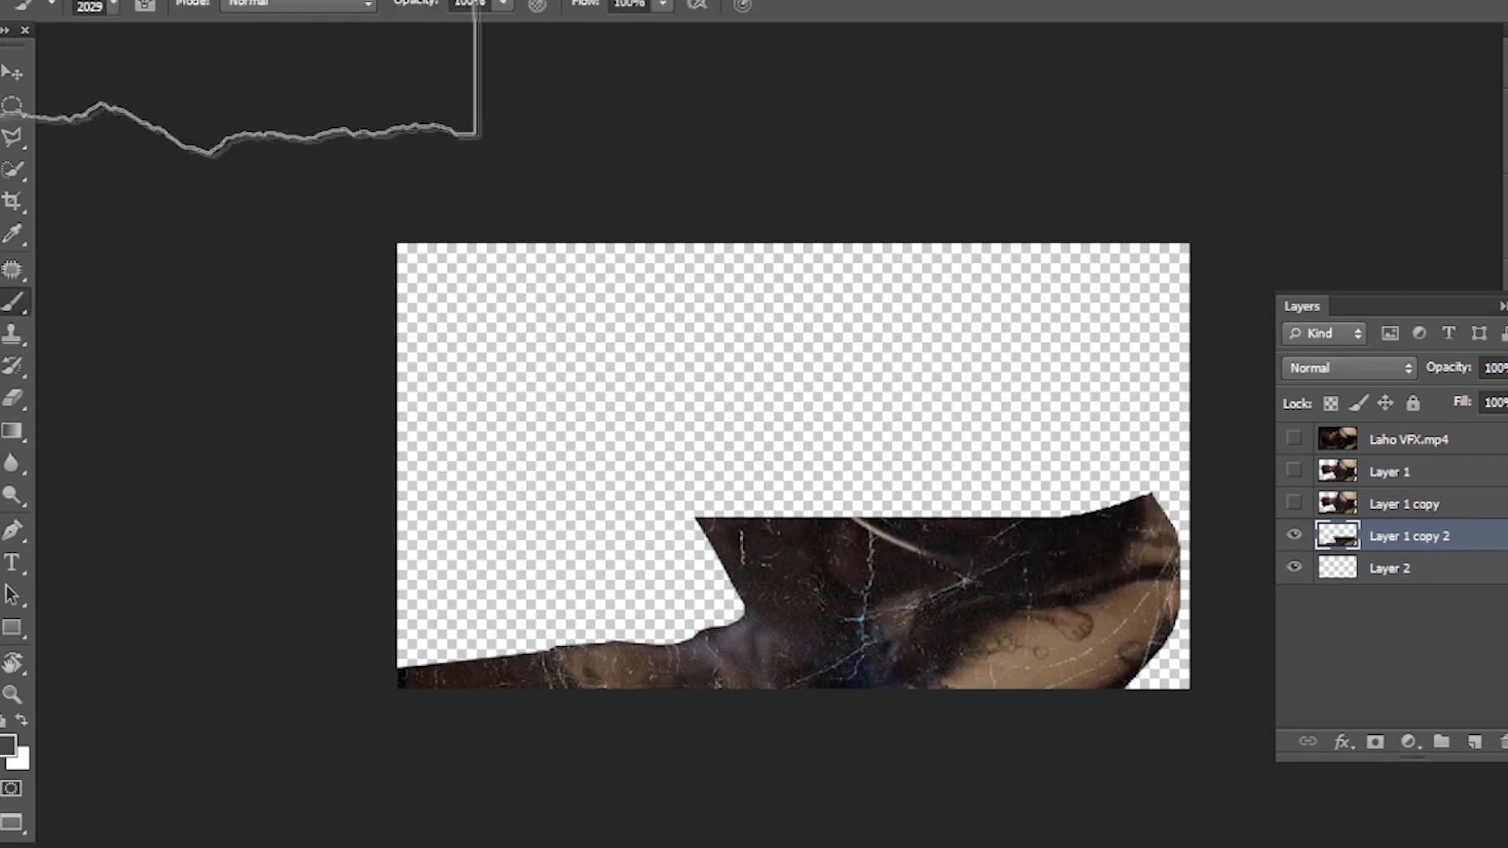
left_click(114, 11)
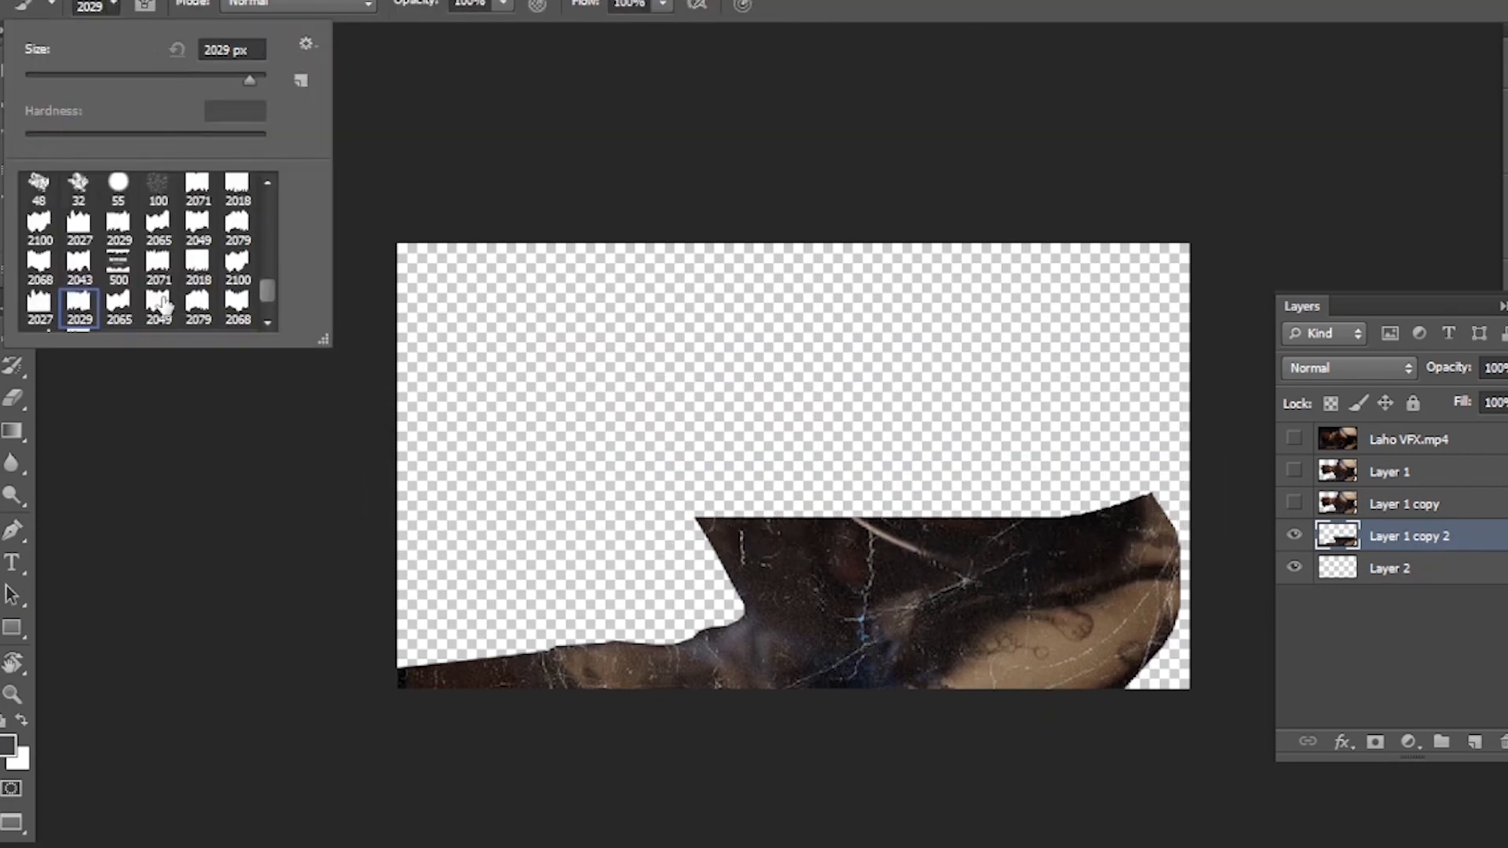
left_click(194, 306)
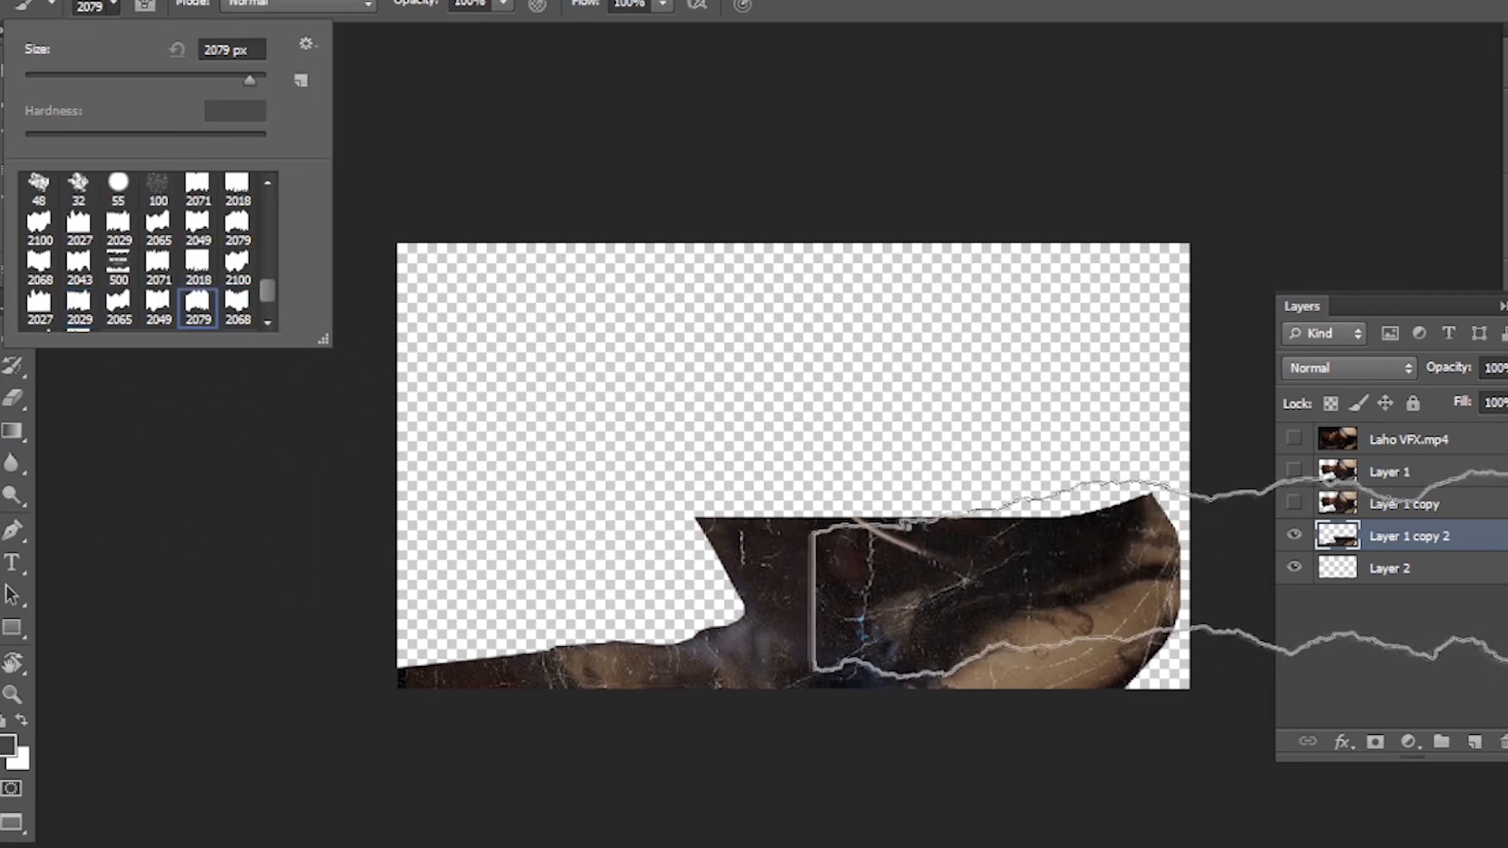
left_click(1389, 570)
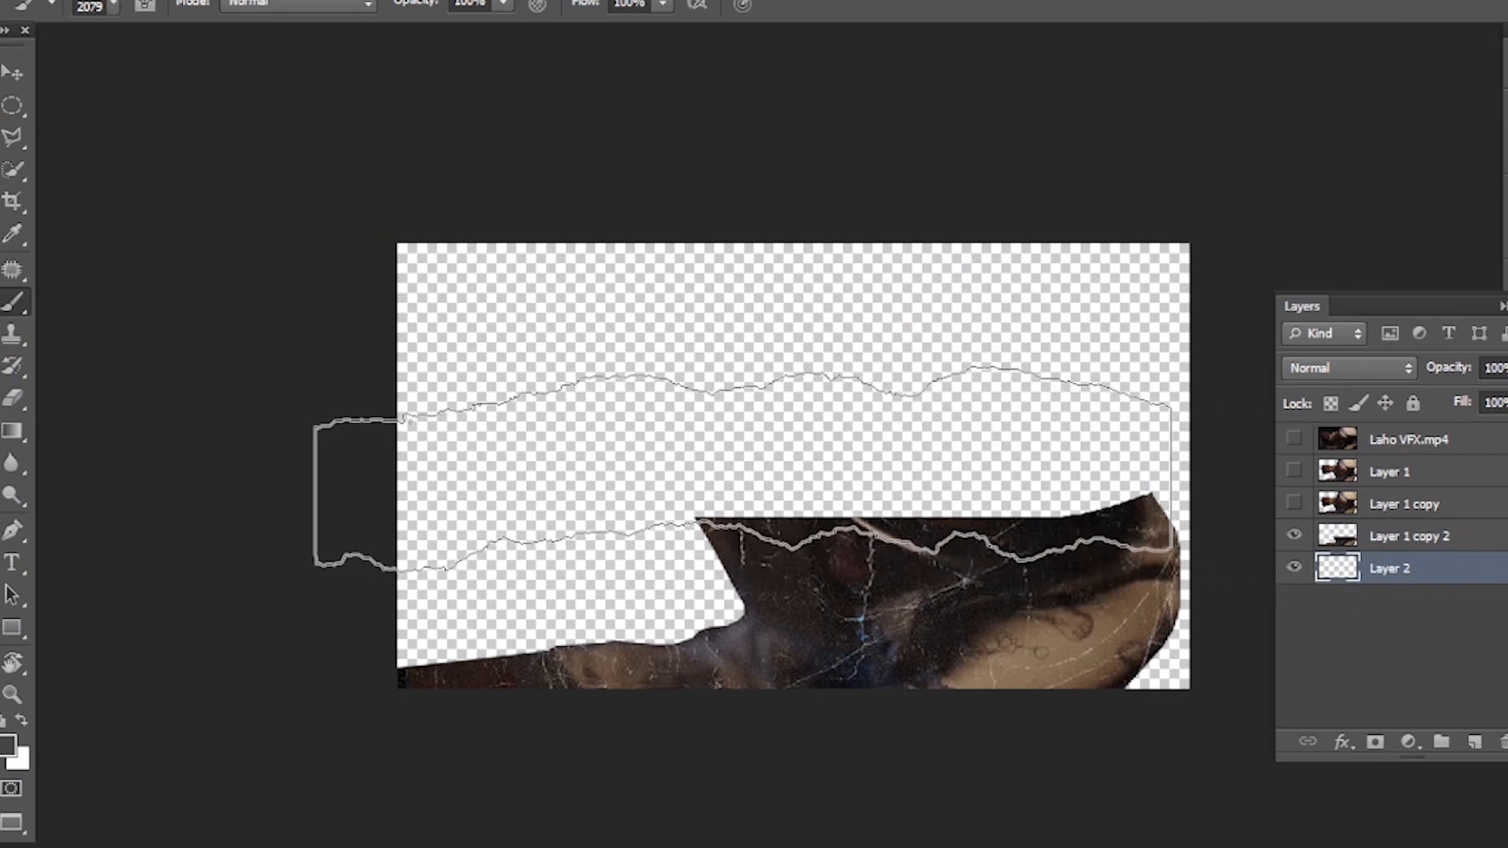
left_click_drag(744, 471, 499, 454)
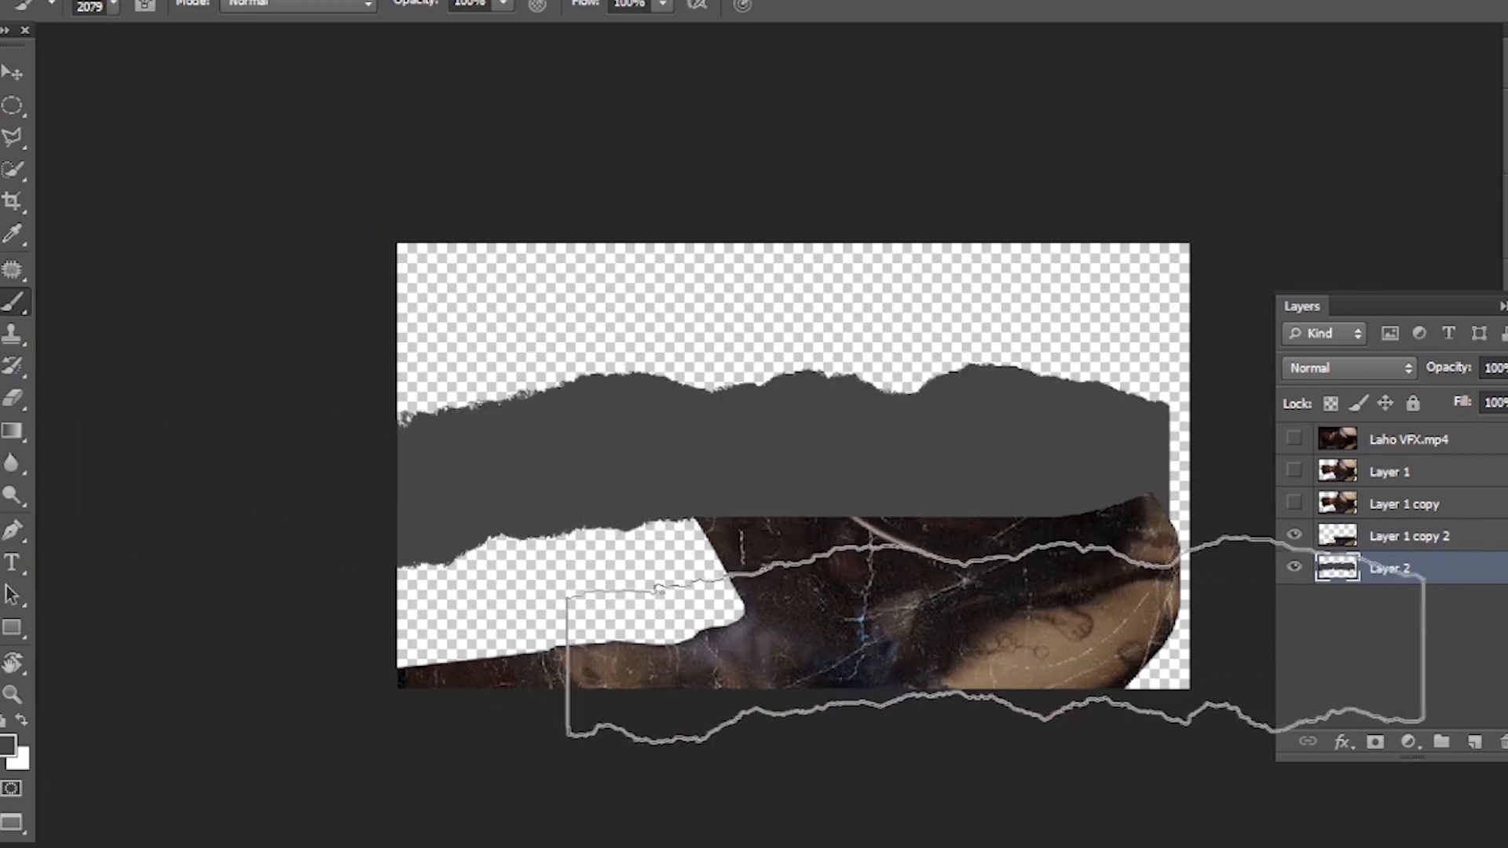
- Cut the stamped torn shape out of Layer 1 copy 2, and delete Layer 2
key("v")
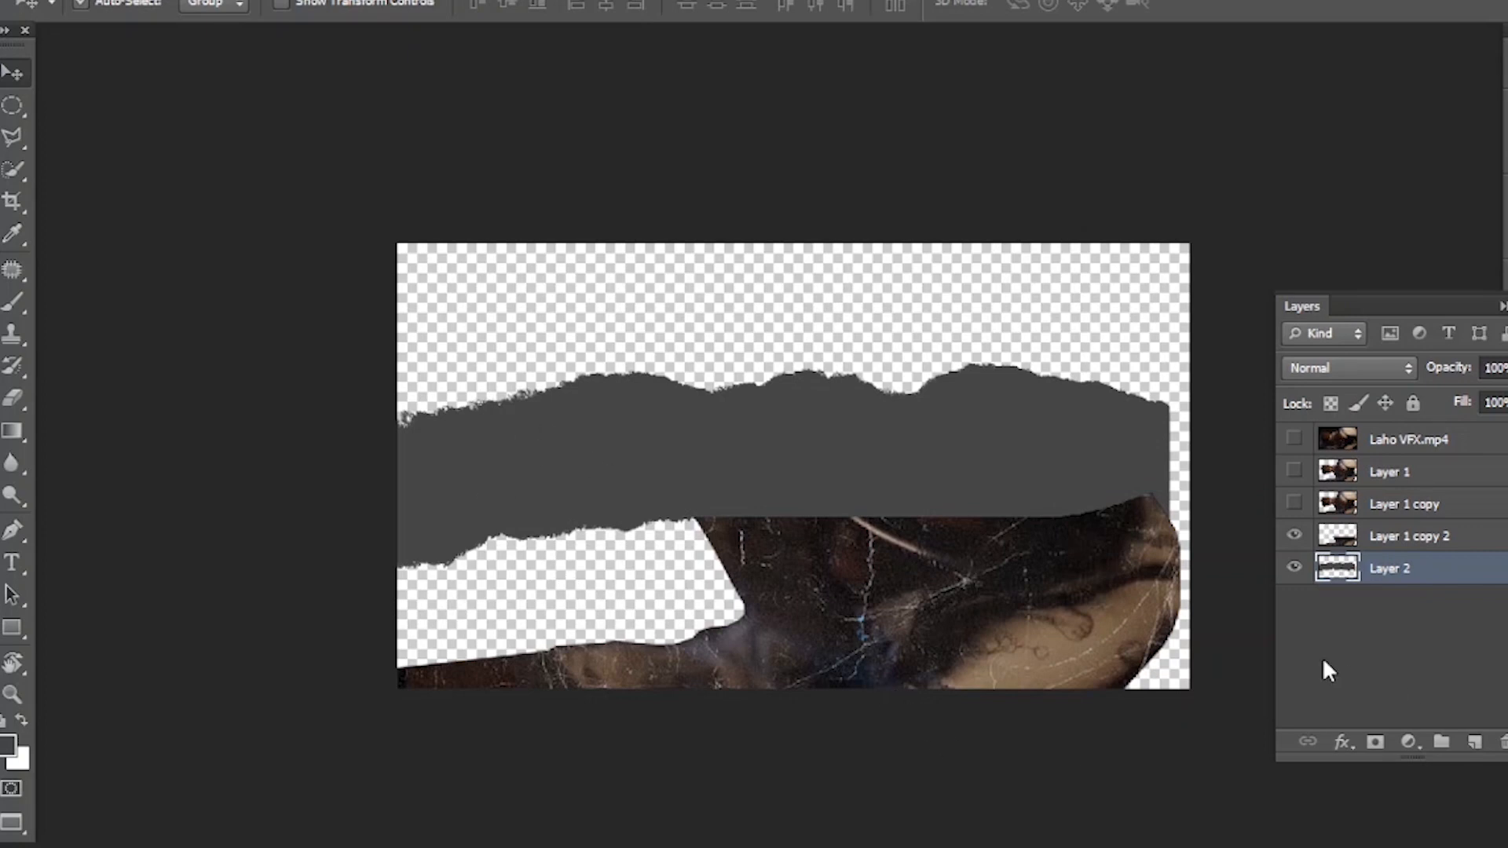
left_click(1350, 570, "ctrl")
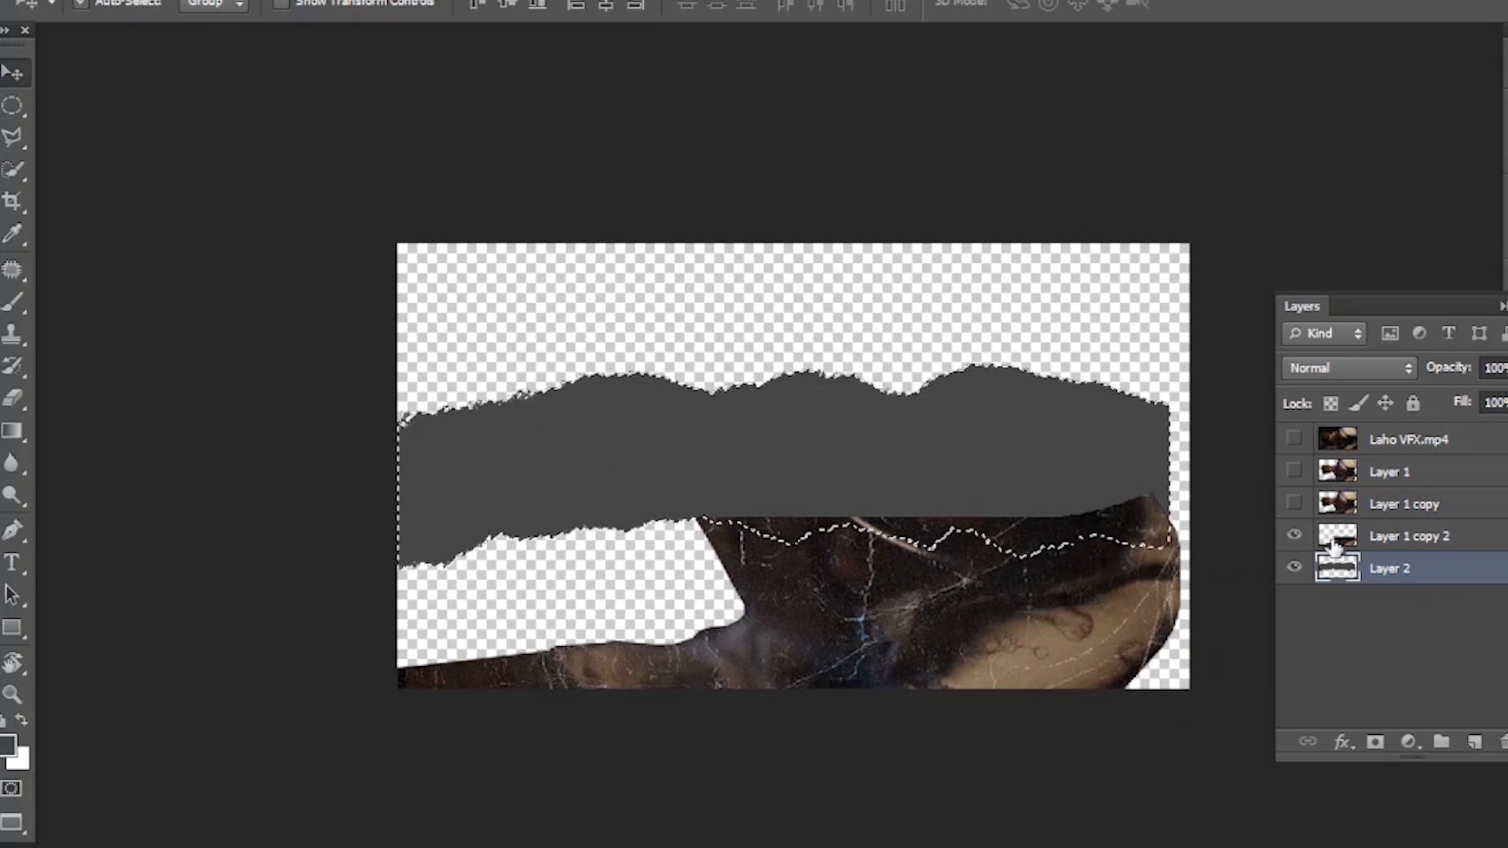
left_click(1406, 540)
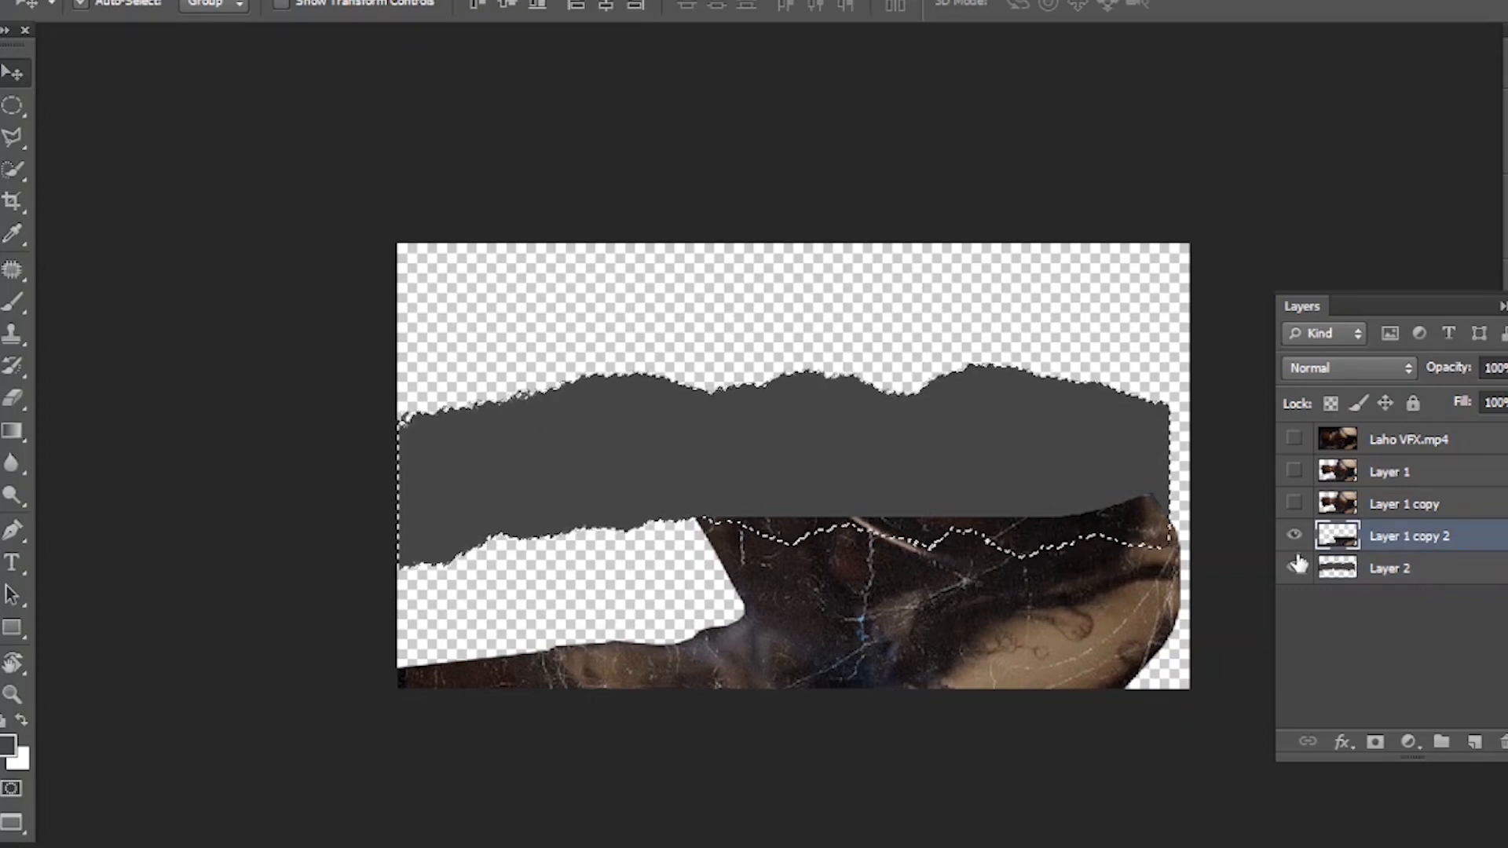
left_click(1295, 567)
key("Delete")
key("ctrl+d")
left_click(1404, 564)
key("Delete")
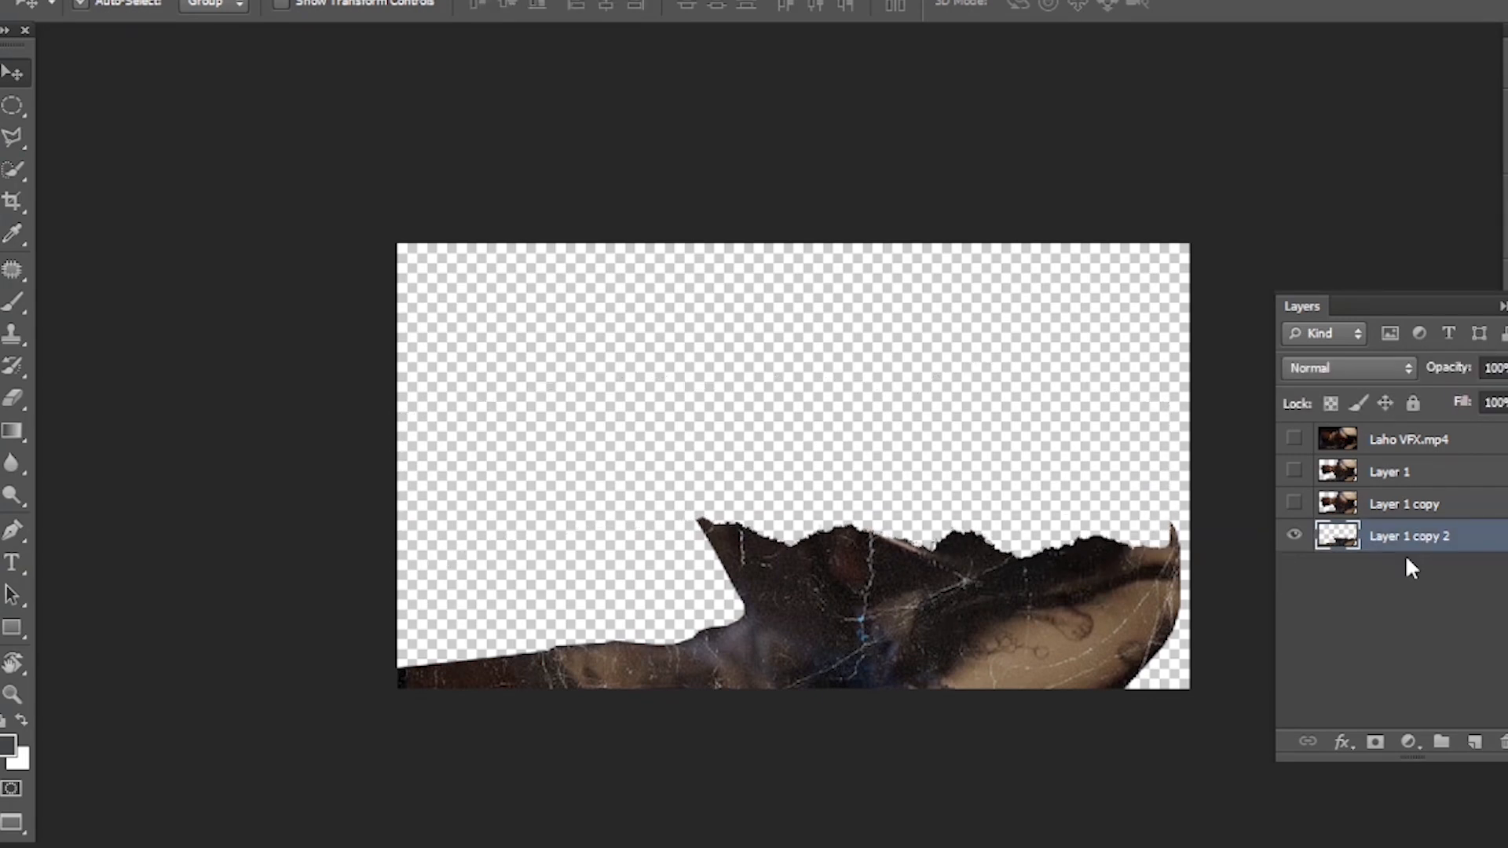
- Add a new layer below Layer 1 copy 2 and stamp the 2079 px torn-paper brush behind the cutout's torn edge
left_click(1476, 747)
left_click_drag(1400, 534, 1406, 591)
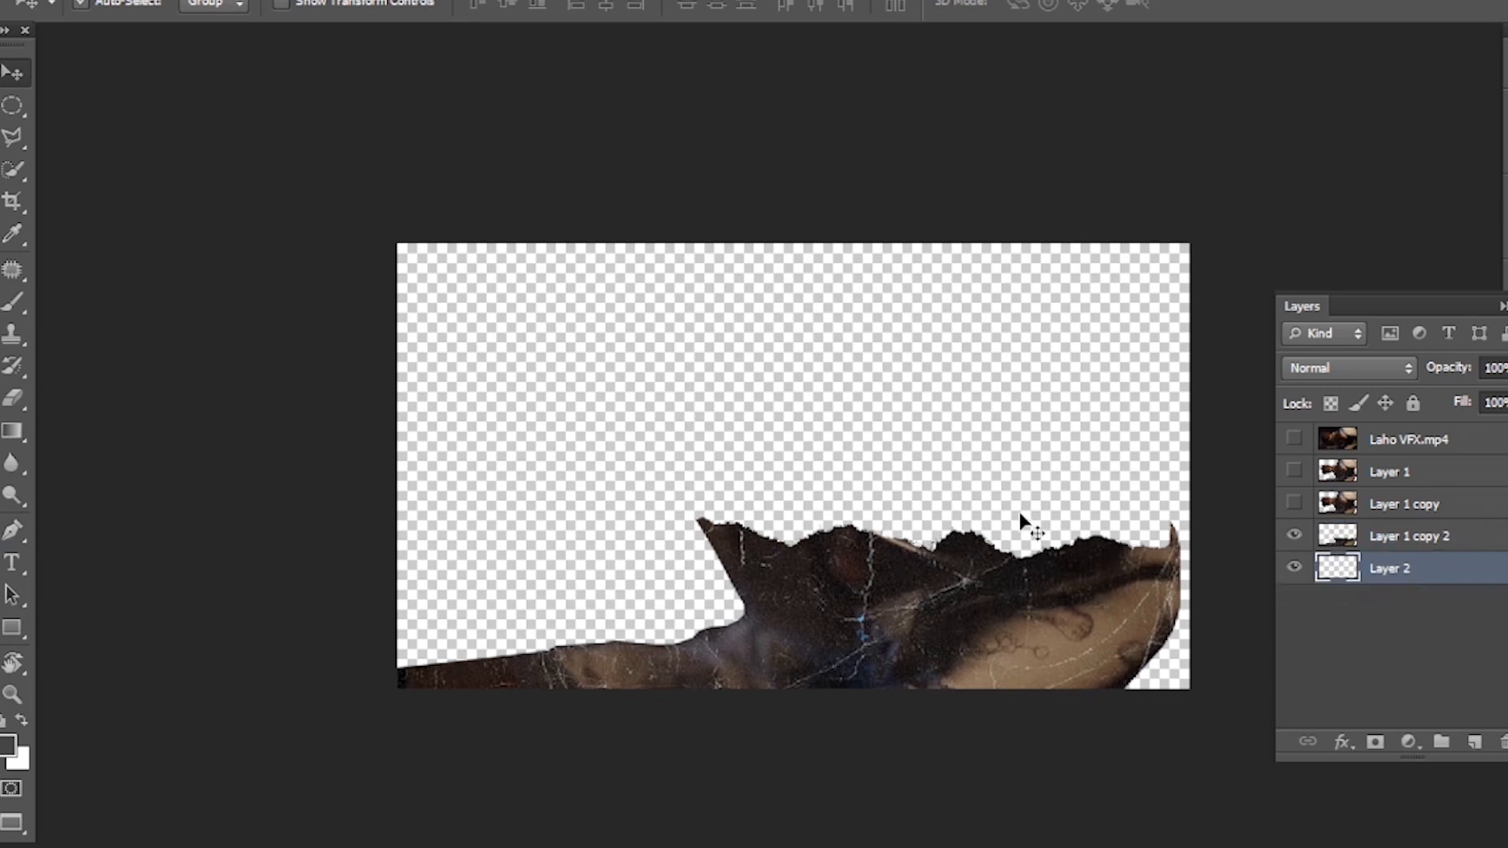
key("b")
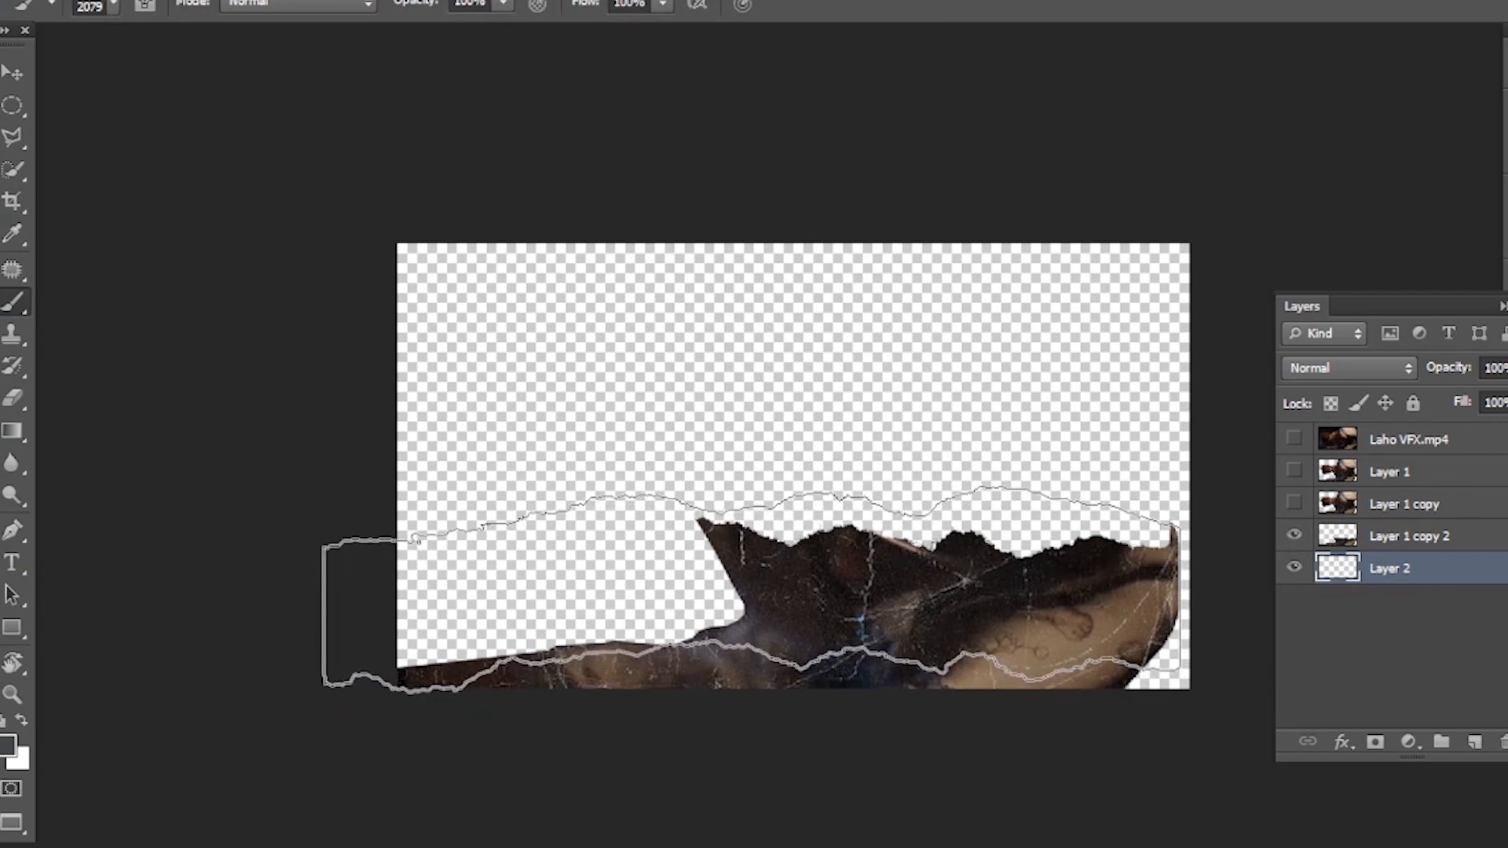
left_click(748, 589)
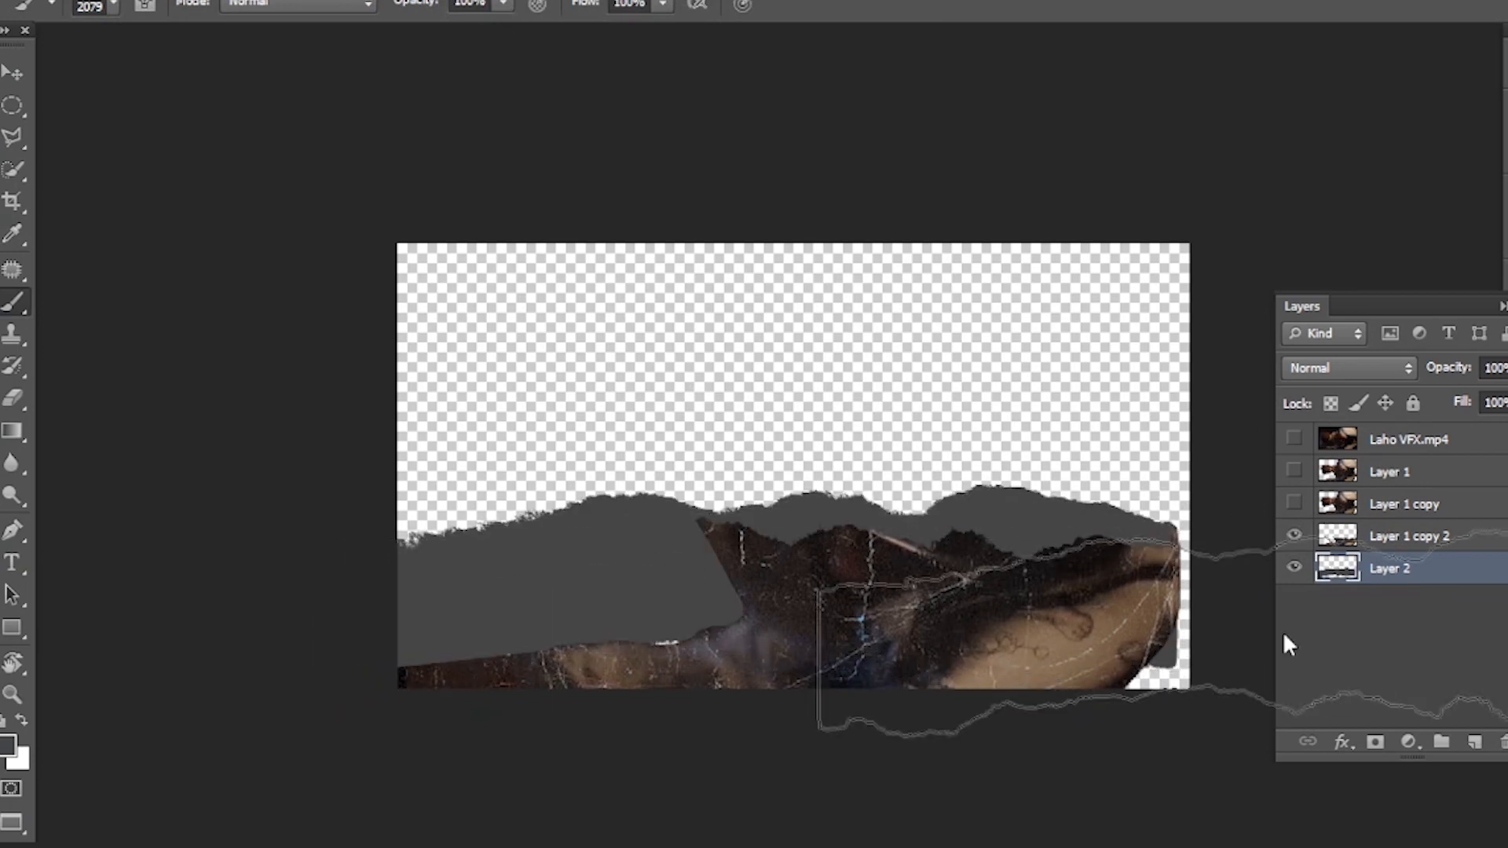
- Trim the stamp on Layer 2 to a strip along the torn edge, deleting the area beside the arm and the lower part
key("v")
key("j")
left_click_drag(499, 451, 634, 449)
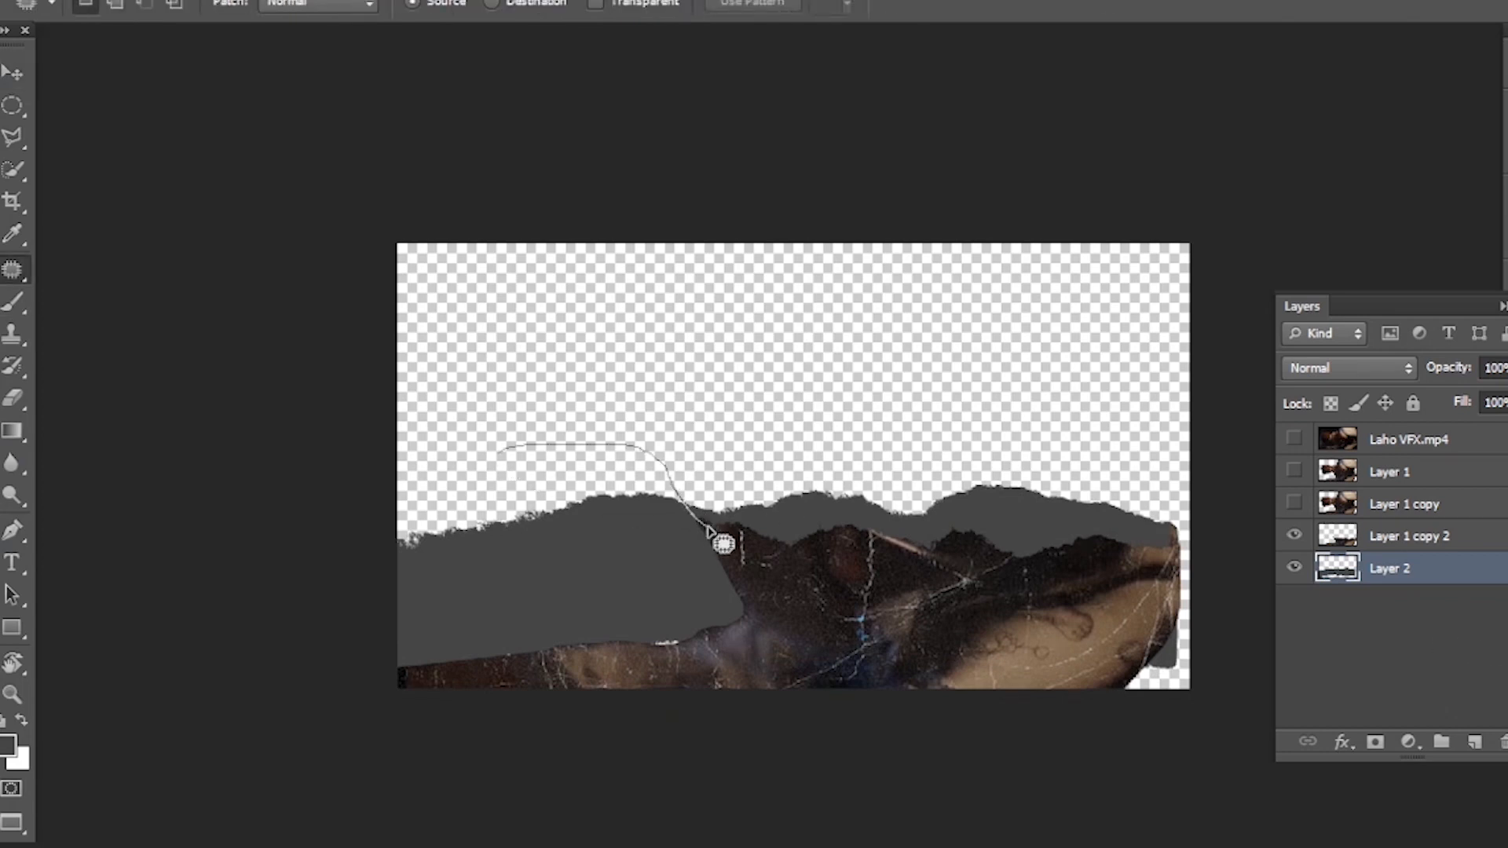
mouse_move(741, 554)
left_mouse_down()
mouse_move(1184, 568)
mouse_move(1206, 620)
mouse_move(1197, 677)
mouse_move(1101, 714)
mouse_move(451, 735)
mouse_move(338, 718)
mouse_move(305, 664)
mouse_move(303, 540)
mouse_move(360, 489)
mouse_move(477, 487)
left_mouse_up()
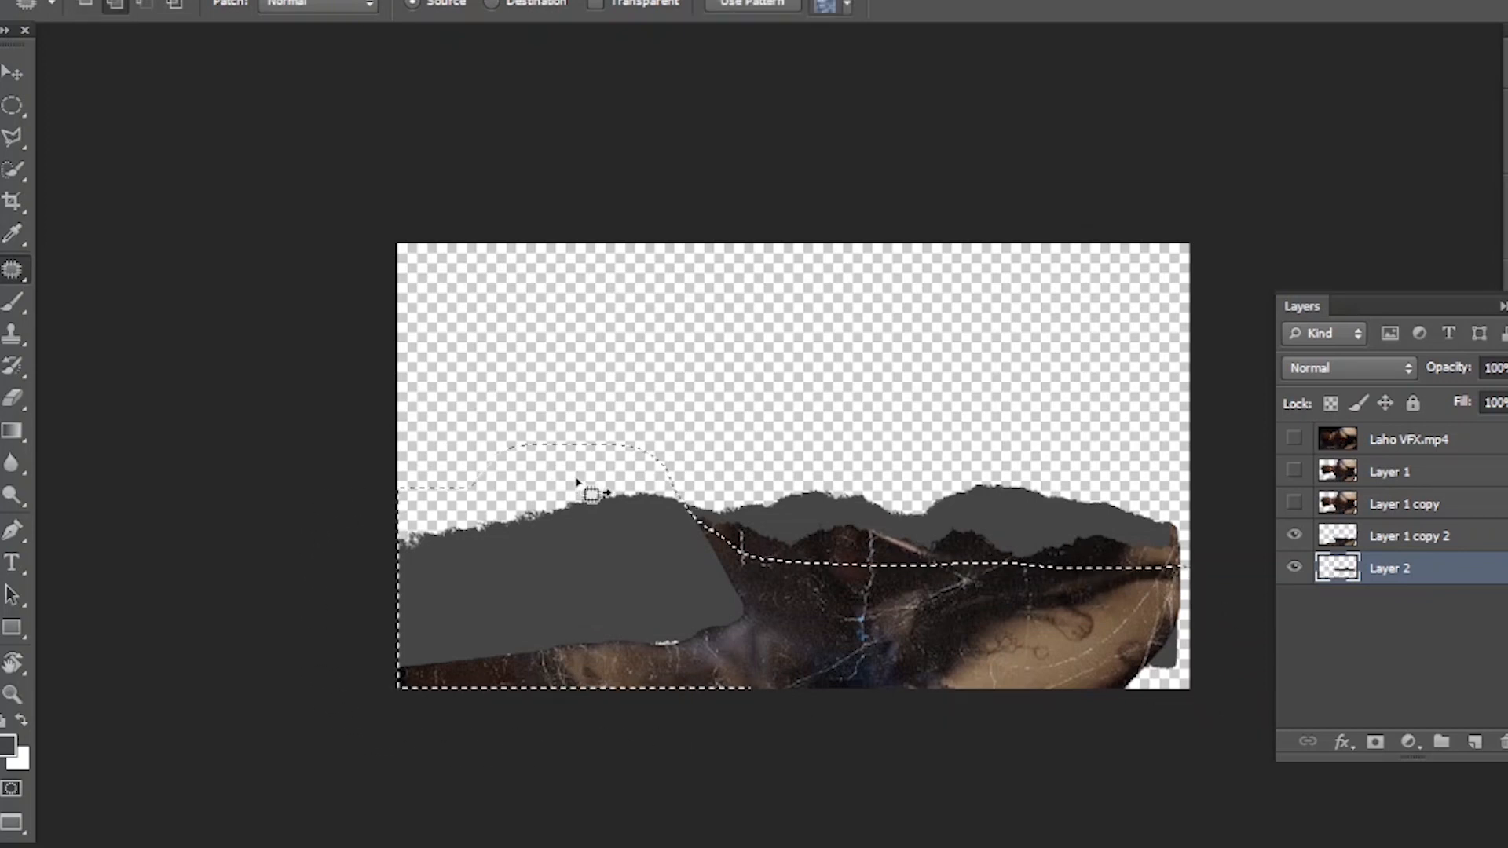
key("Delete")
key("v")
key("ctrl+d")
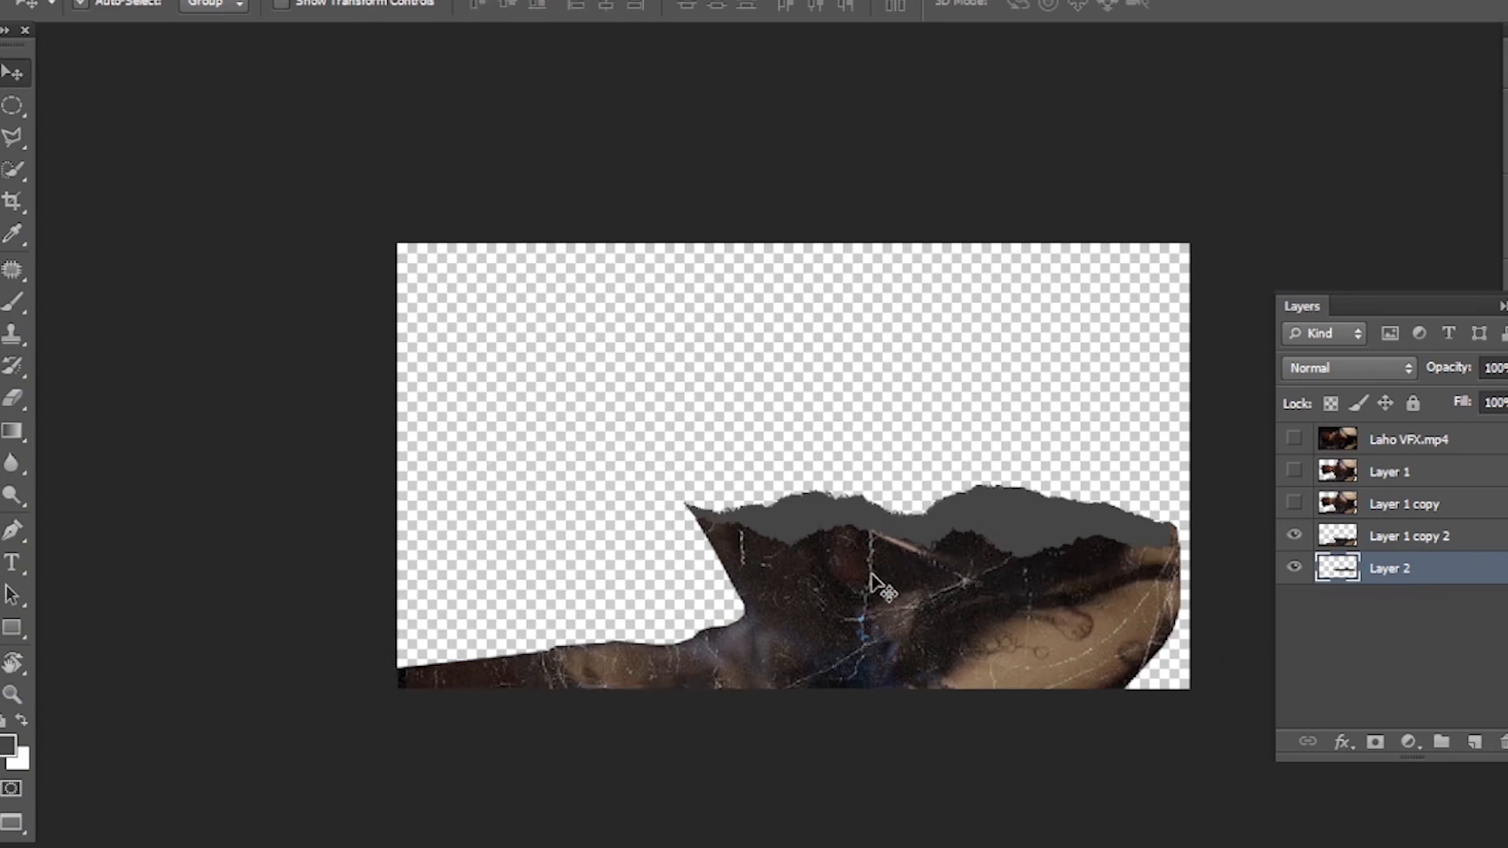
- Copy the crumpled paper texture from Texturelabs_Paper_143S.jpg into Comp 1.PSD, directly above Layer 2
left_click_drag(954, 589, 890, 582)
key("f")
key("f")
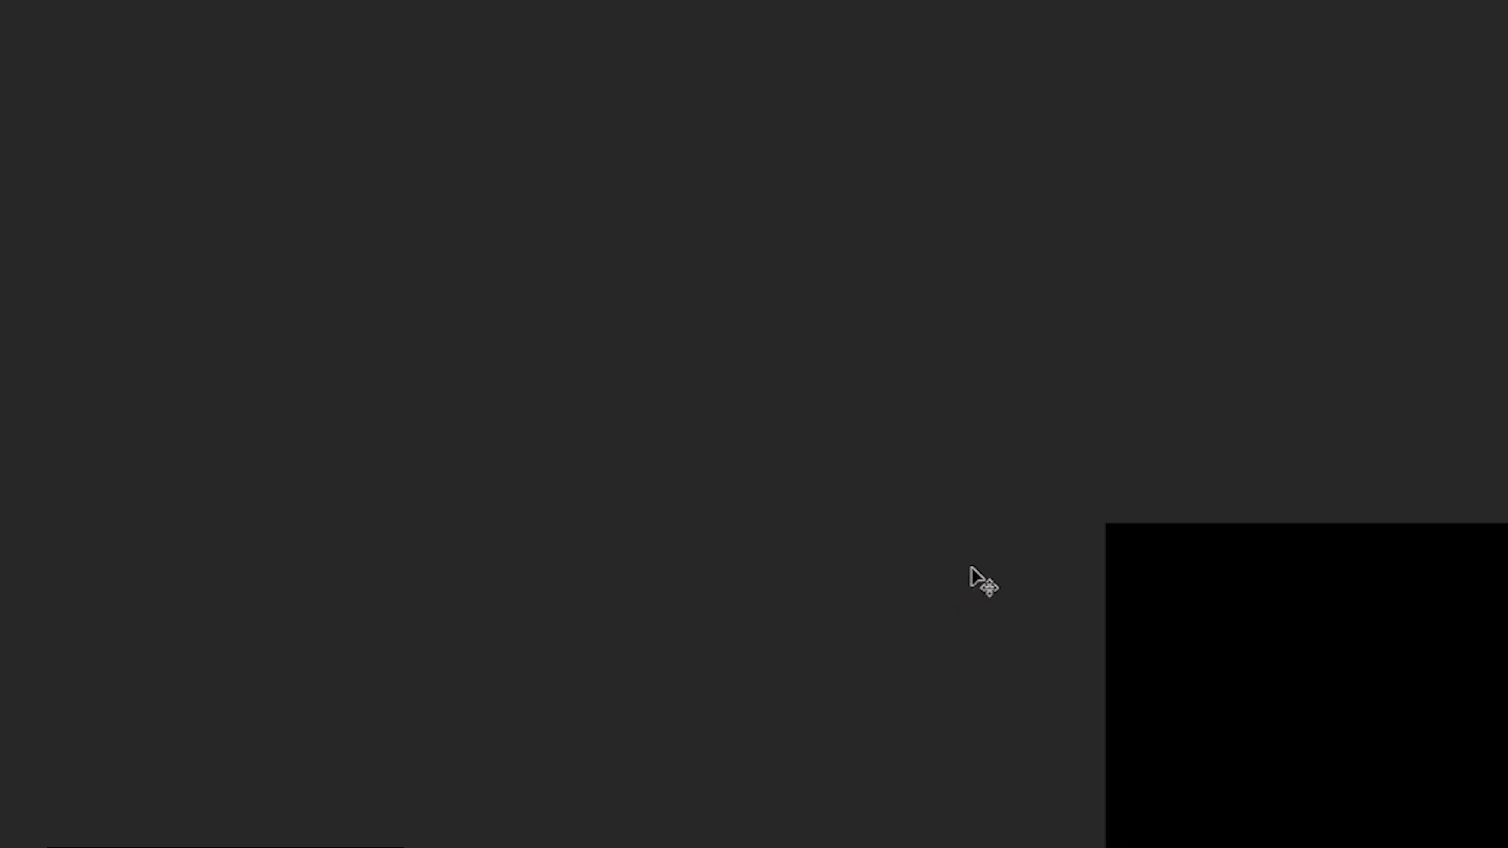
key("F7")
left_click(1171, 518)
left_click_drag(1152, 579, 830, 480)
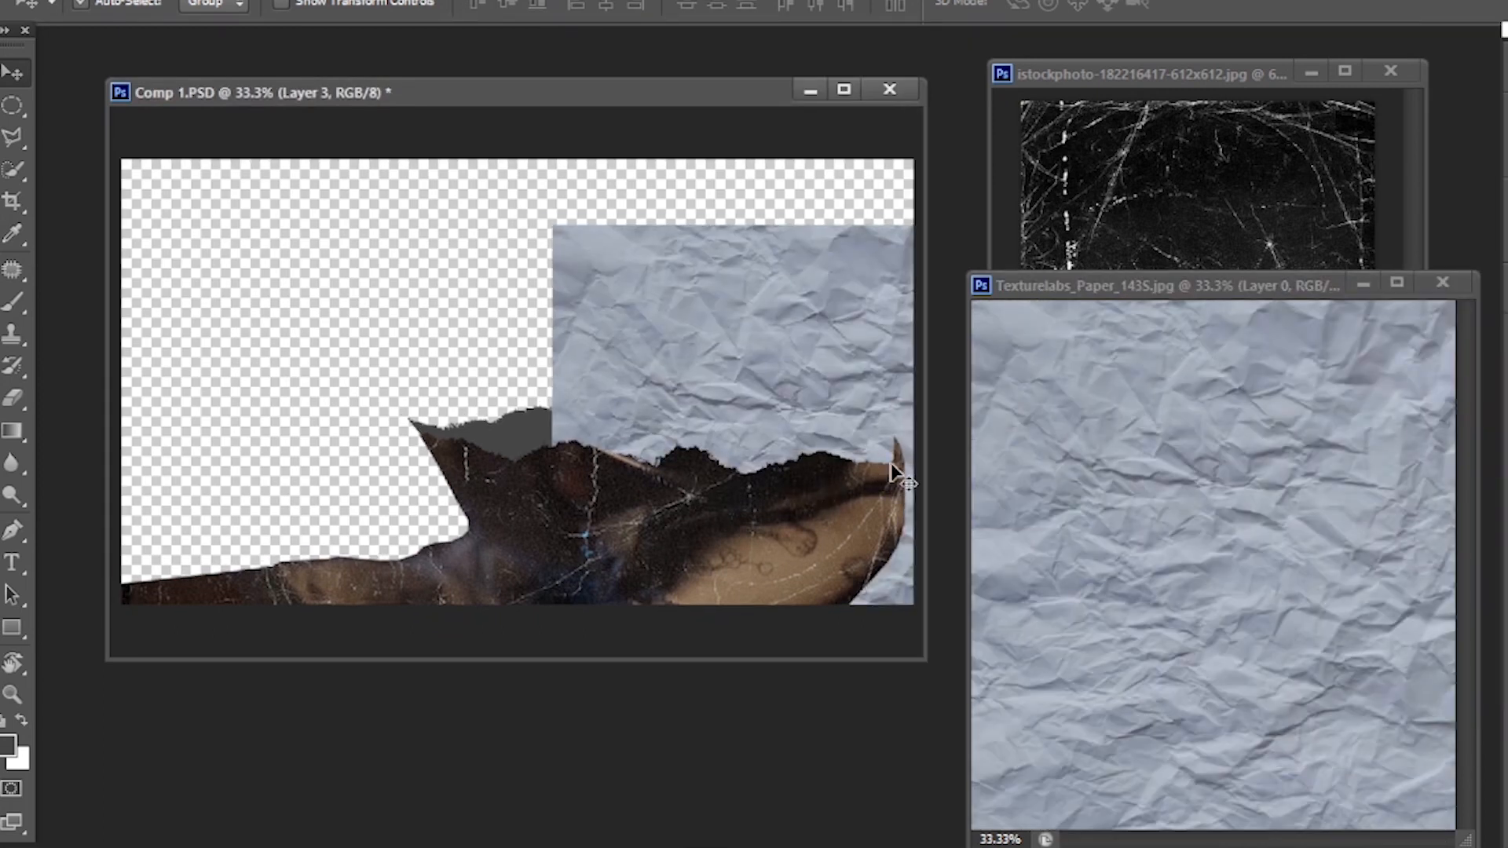
- Resize and position the crumpled paper over the whole torn edge, and mask it to the shape of Layer 2
key("f")
key("ctrl+t")
left_click_drag(1071, 414, 774, 410)
left_click_drag(574, 299, 647, 346)
left_click_drag(959, 437, 1007, 416)
double_click(1007, 415)
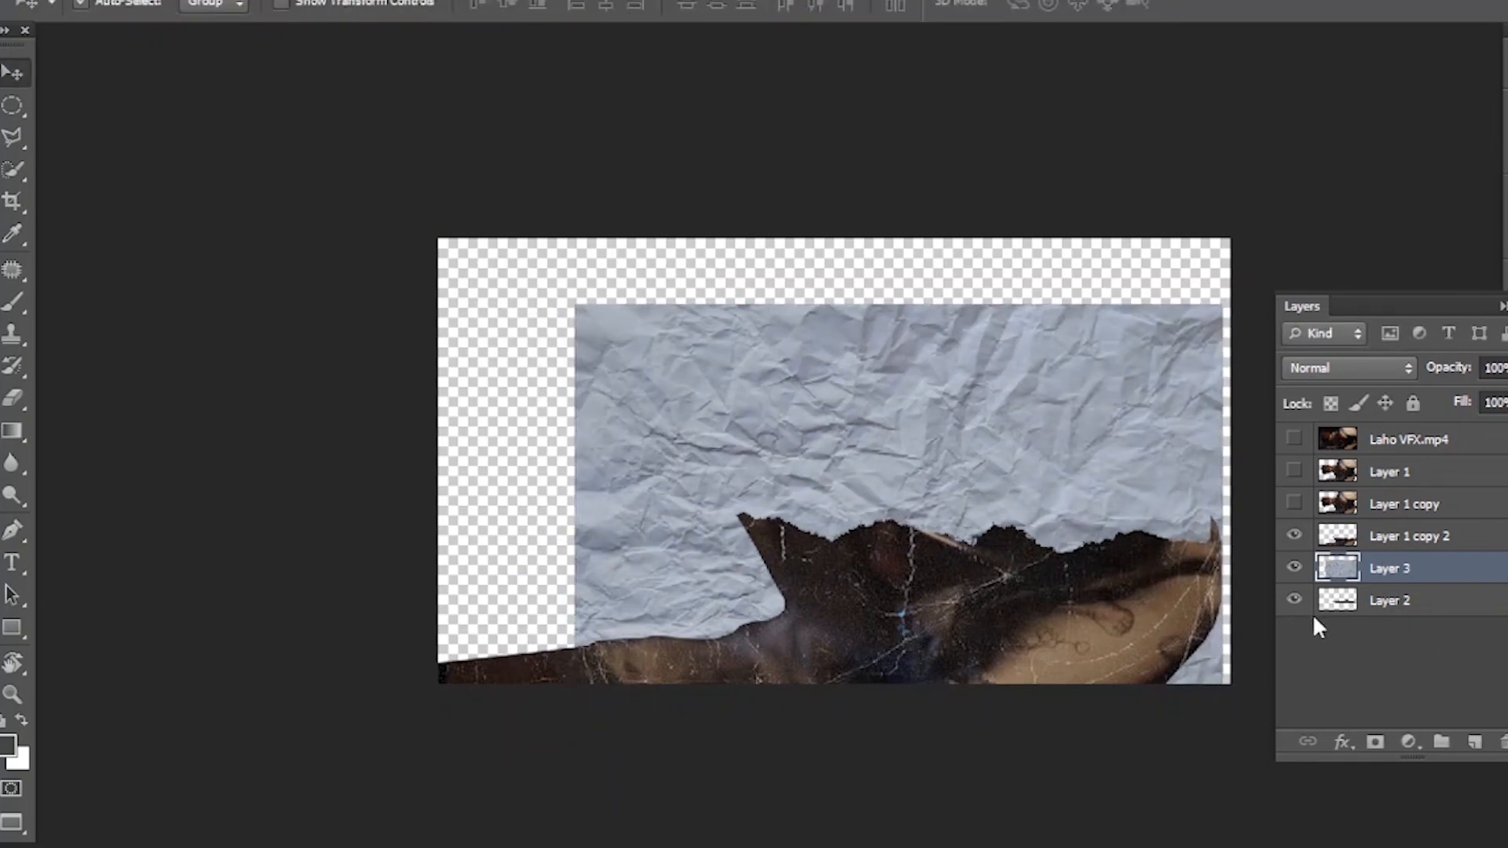
left_click(1345, 602, "ctrl")
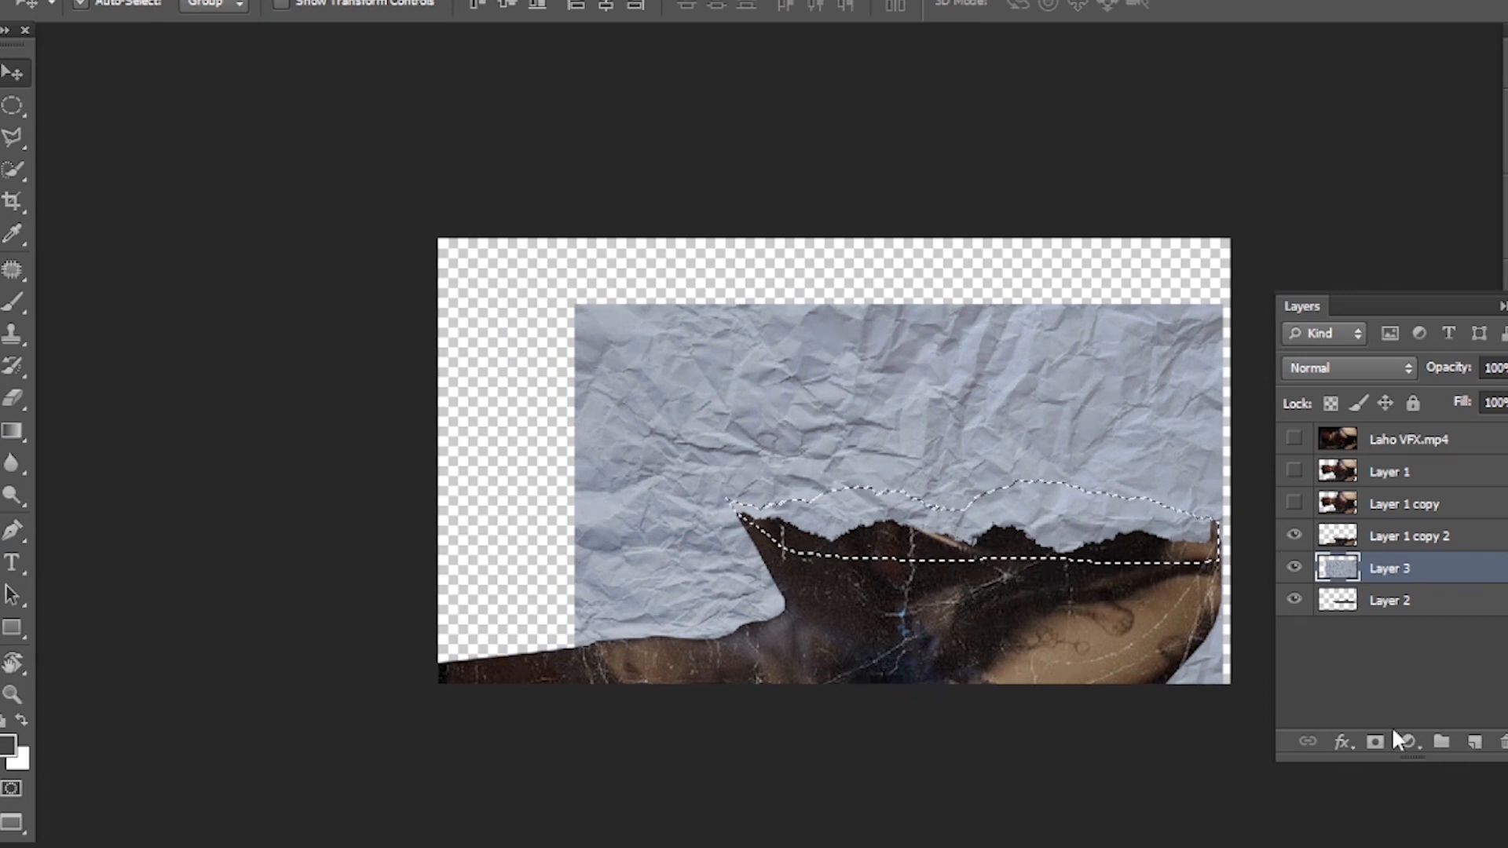
left_click(1375, 742)
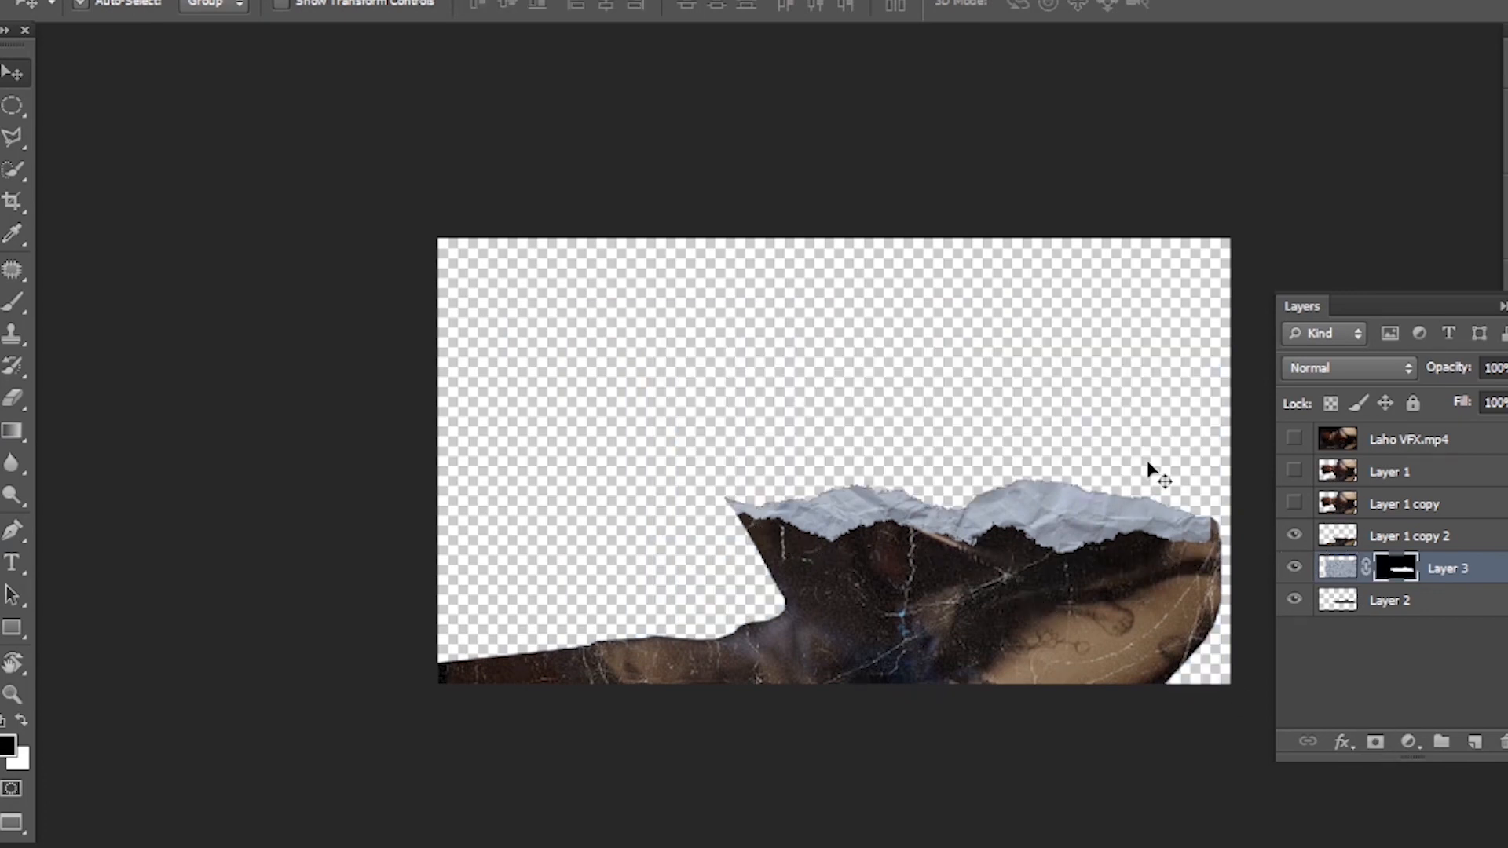
- Merge Layer 1 copy 2, the masked paper layer and Layer 2 into one layer
left_click(1423, 546, "ctrl")
left_click(1424, 599, "ctrl")
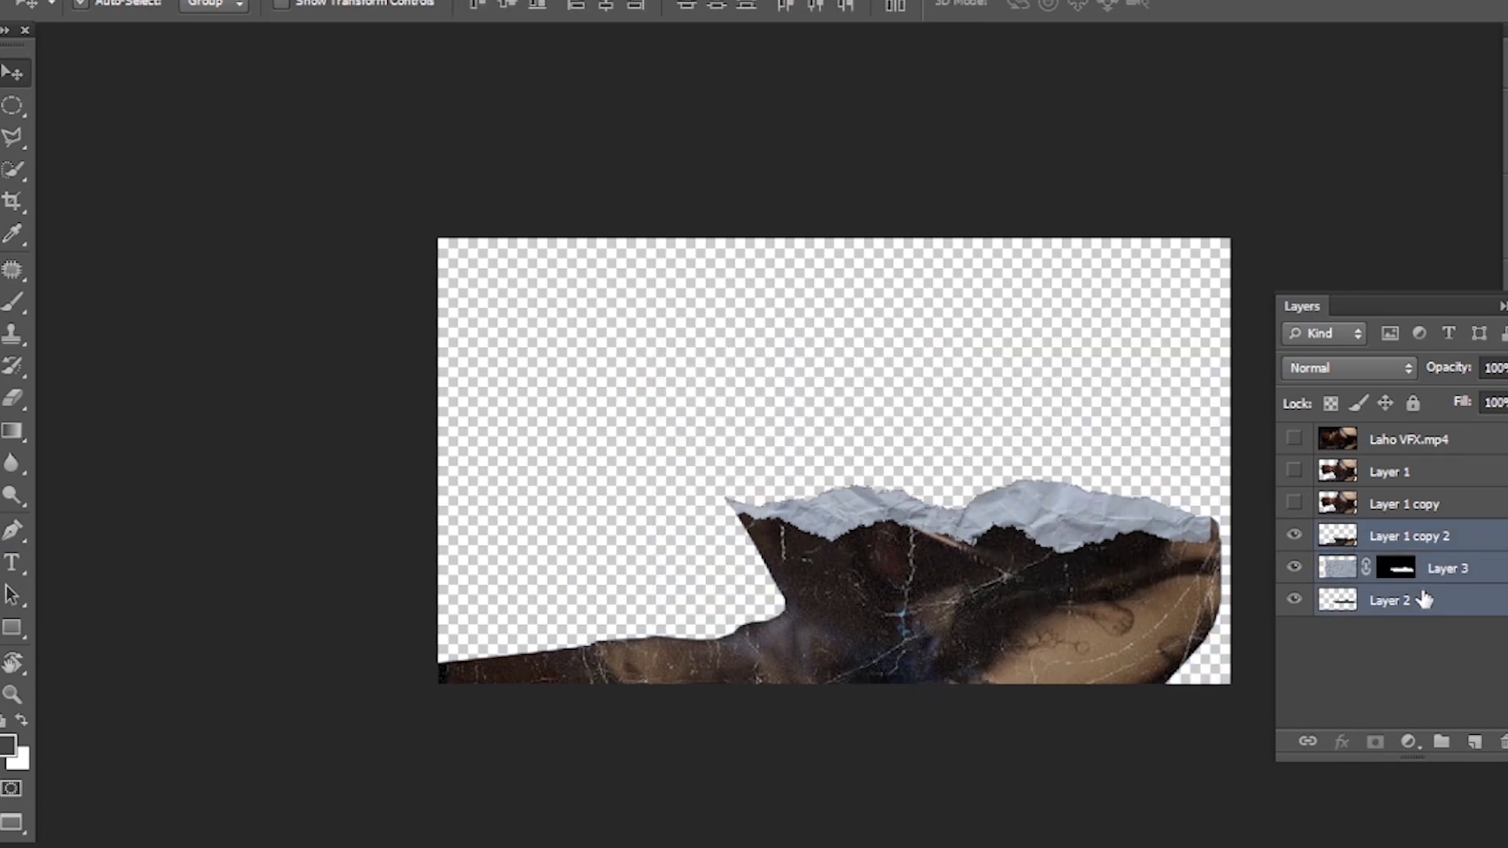
right_click(1459, 601)
left_click(1185, 574)
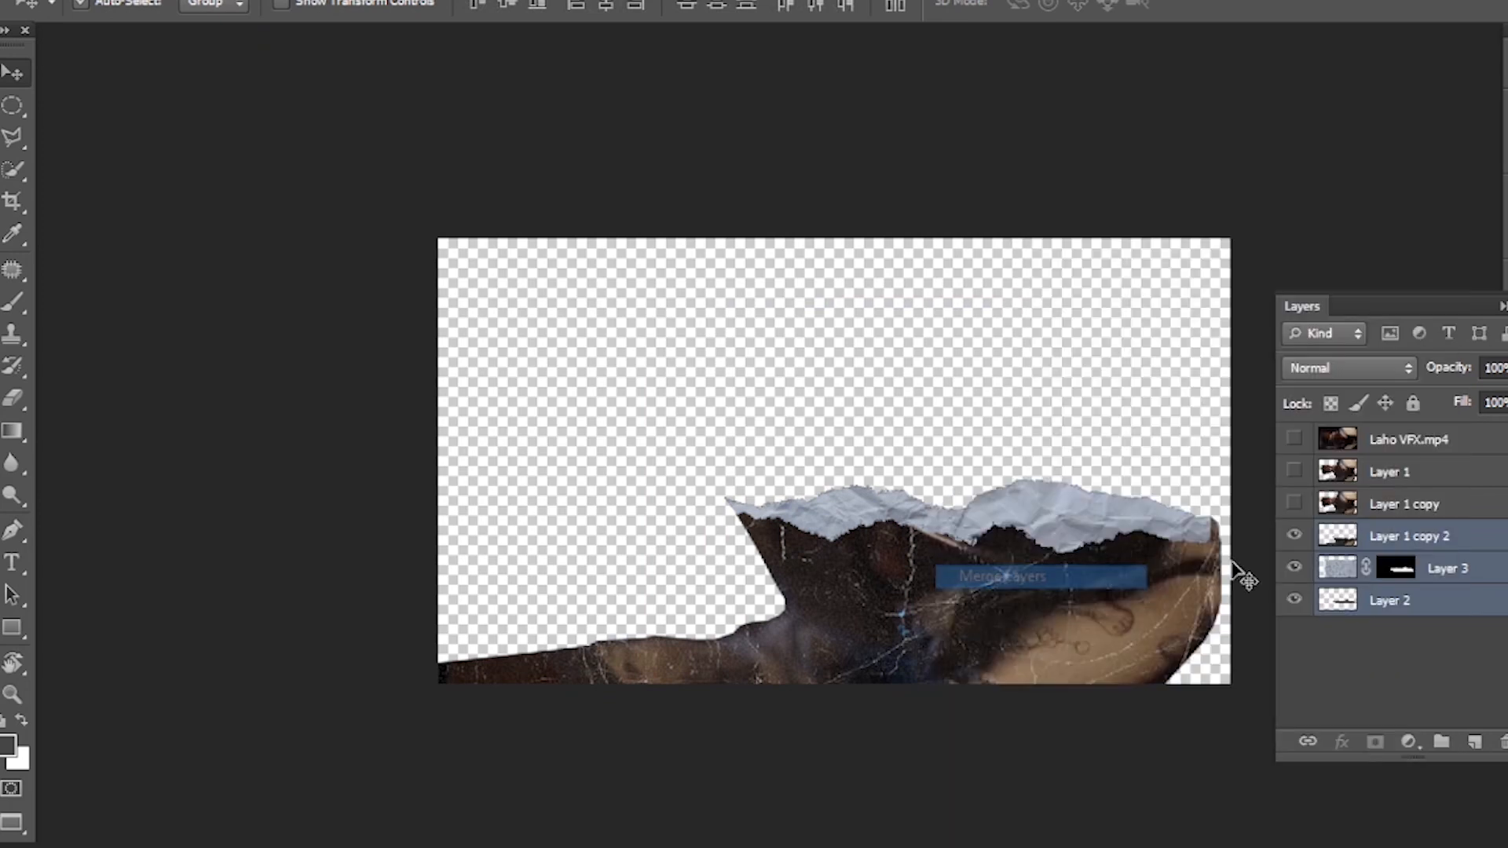
left_click_drag(968, 531, 915, 527)
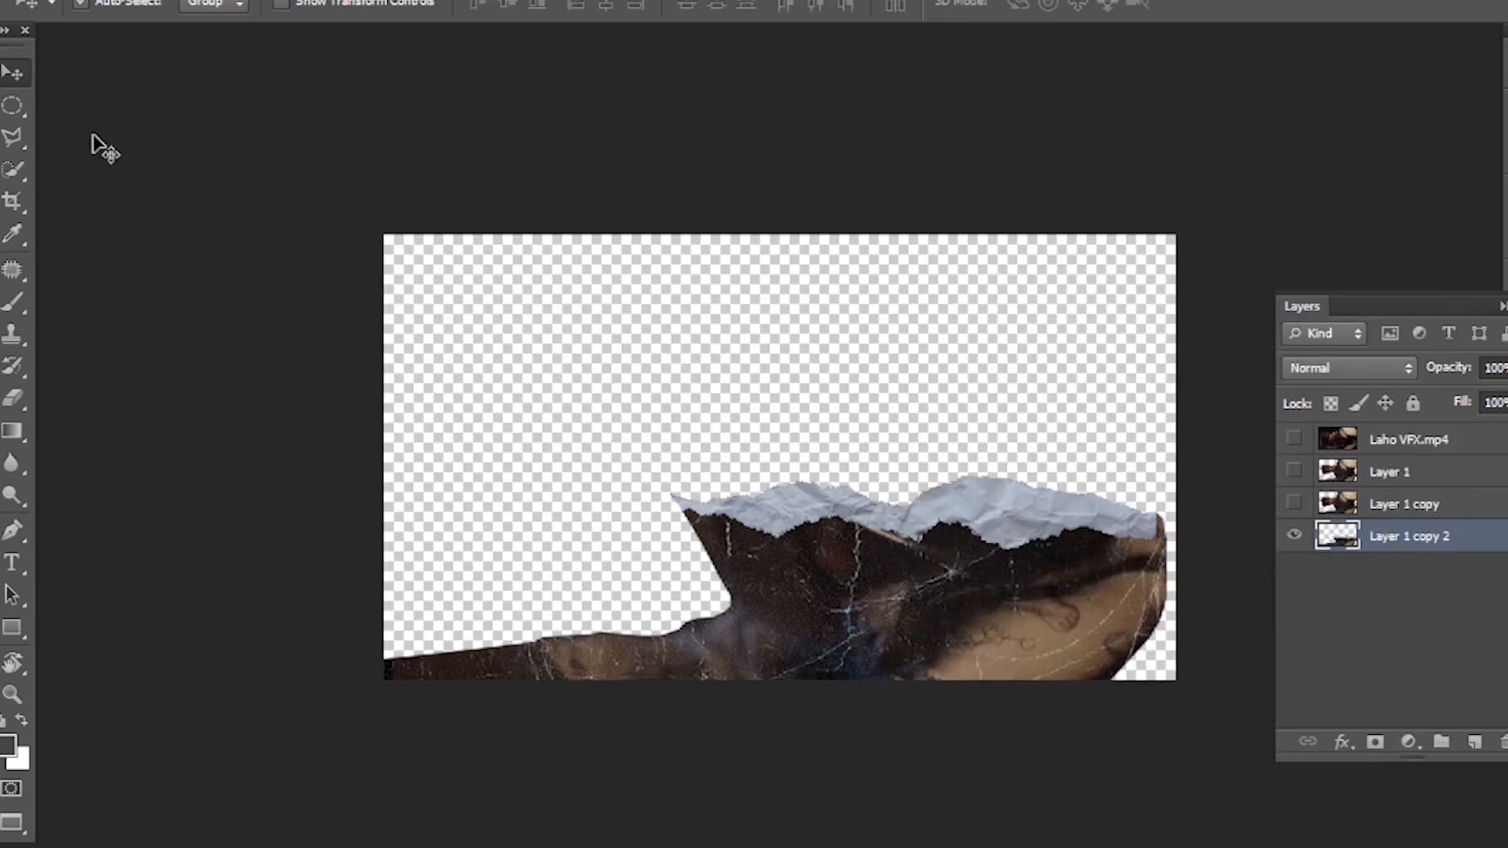
- Save the lower torn-paper cutout as a PNG named 1 in GDB Photoshop Format & Pics, with smallest compression and no interlacing
key("alt+f")
left_click(224, 261)
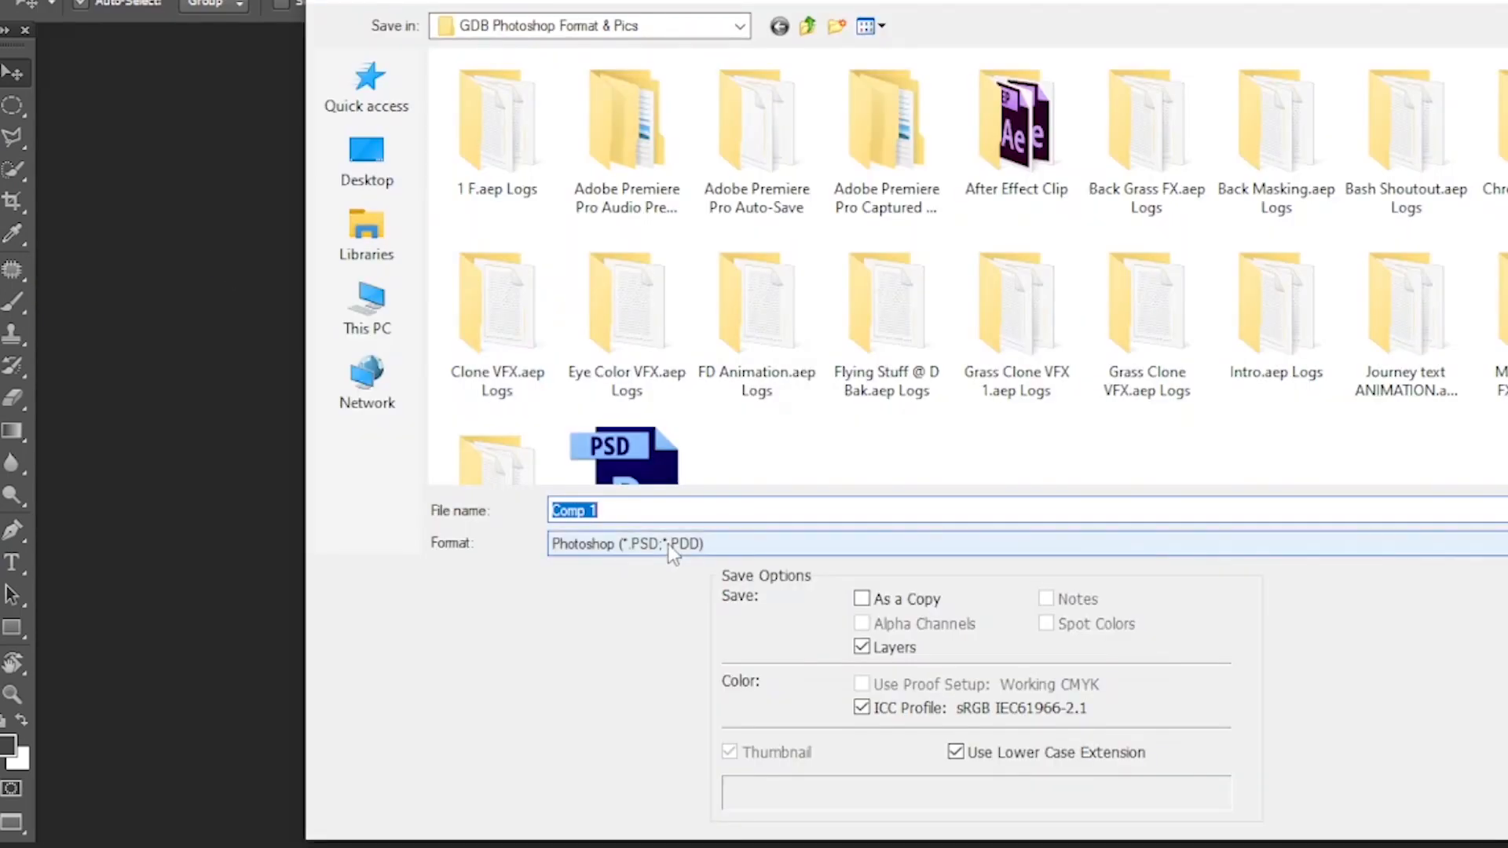
left_click(667, 544)
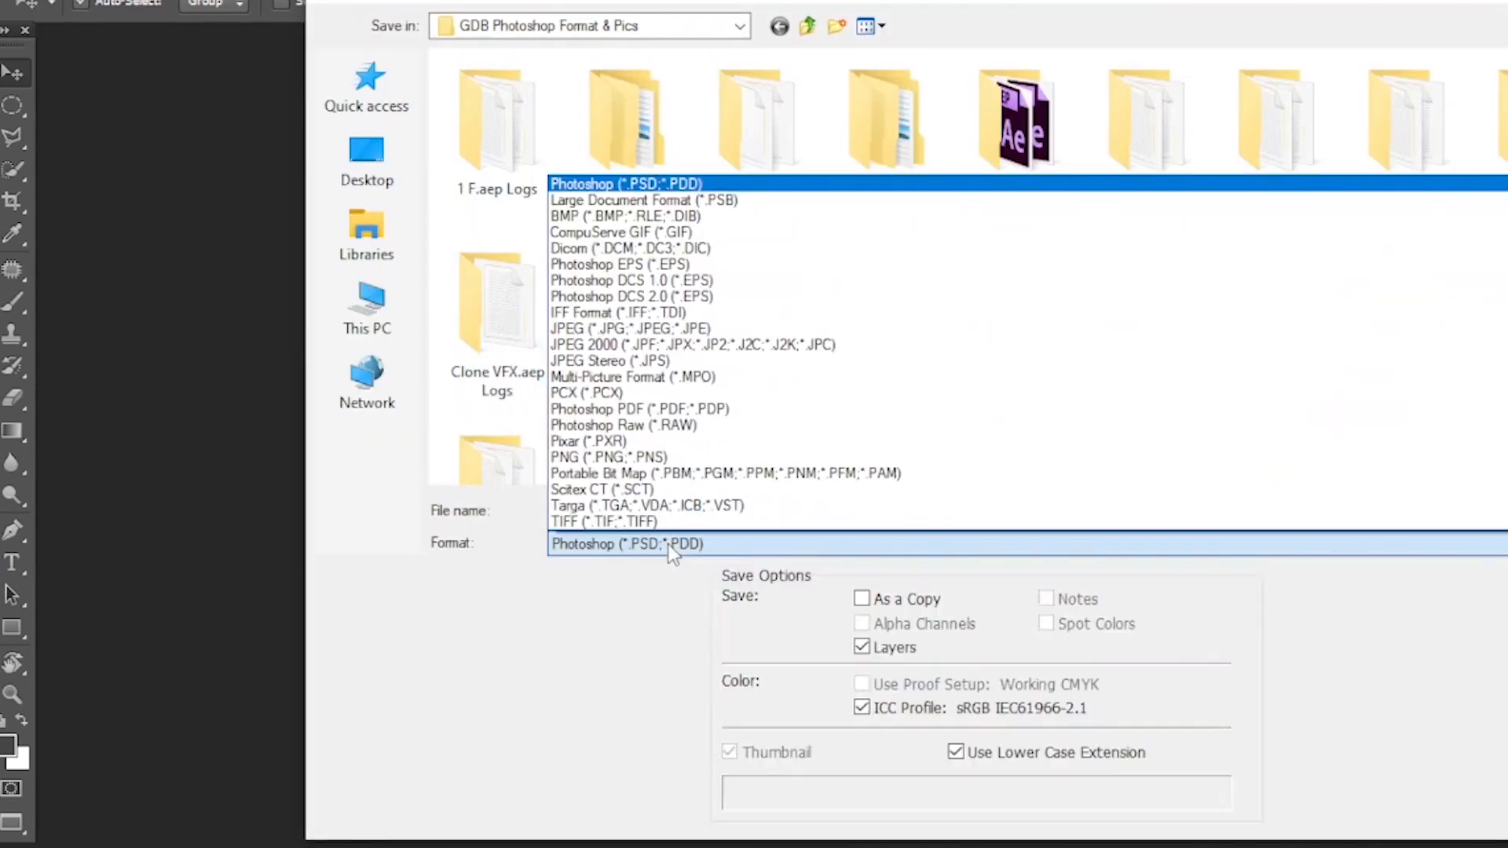
left_click(661, 458)
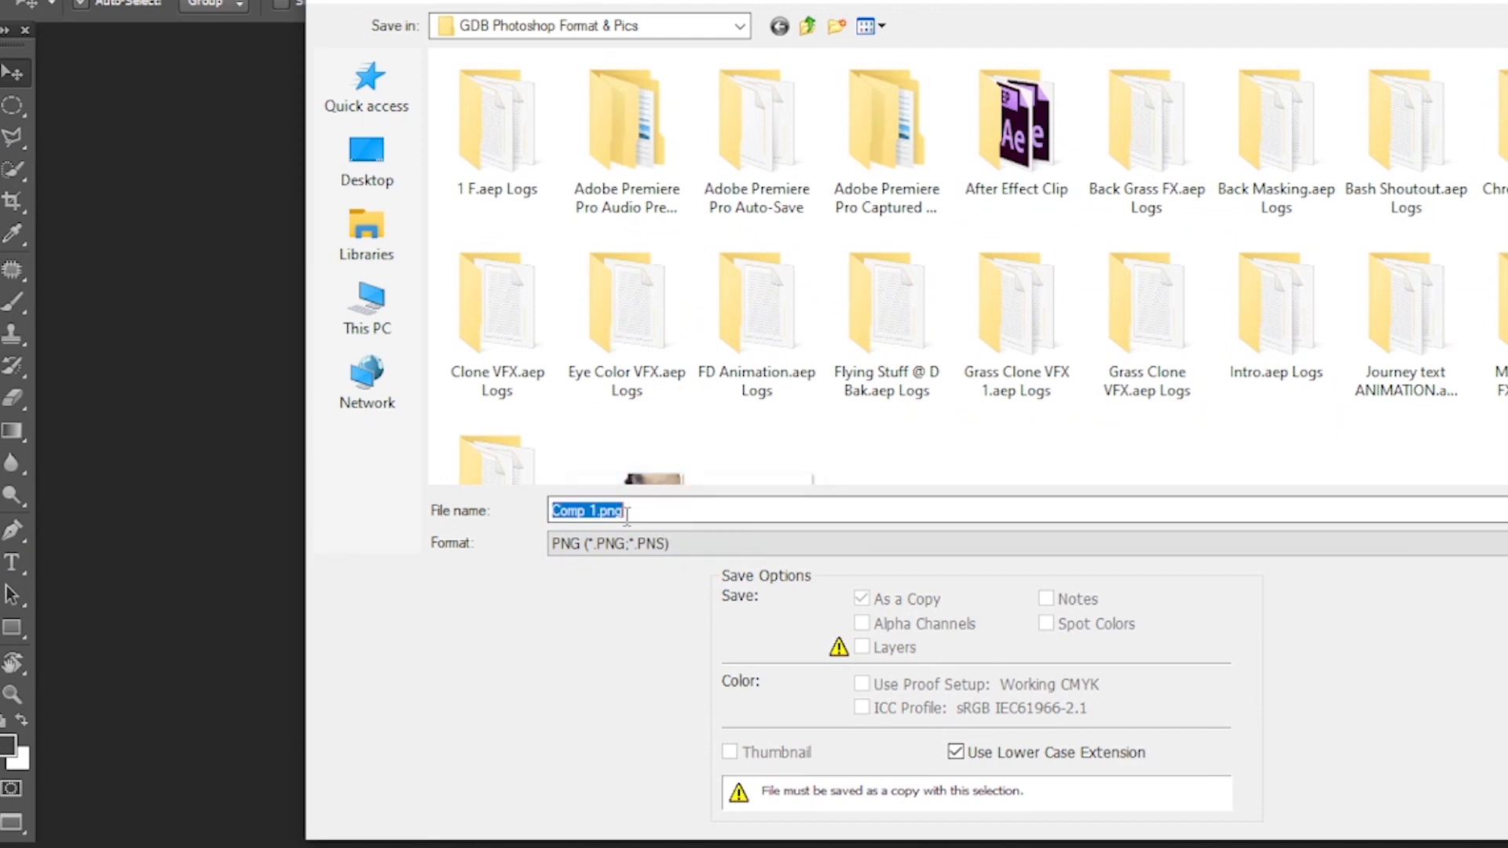
type("1")
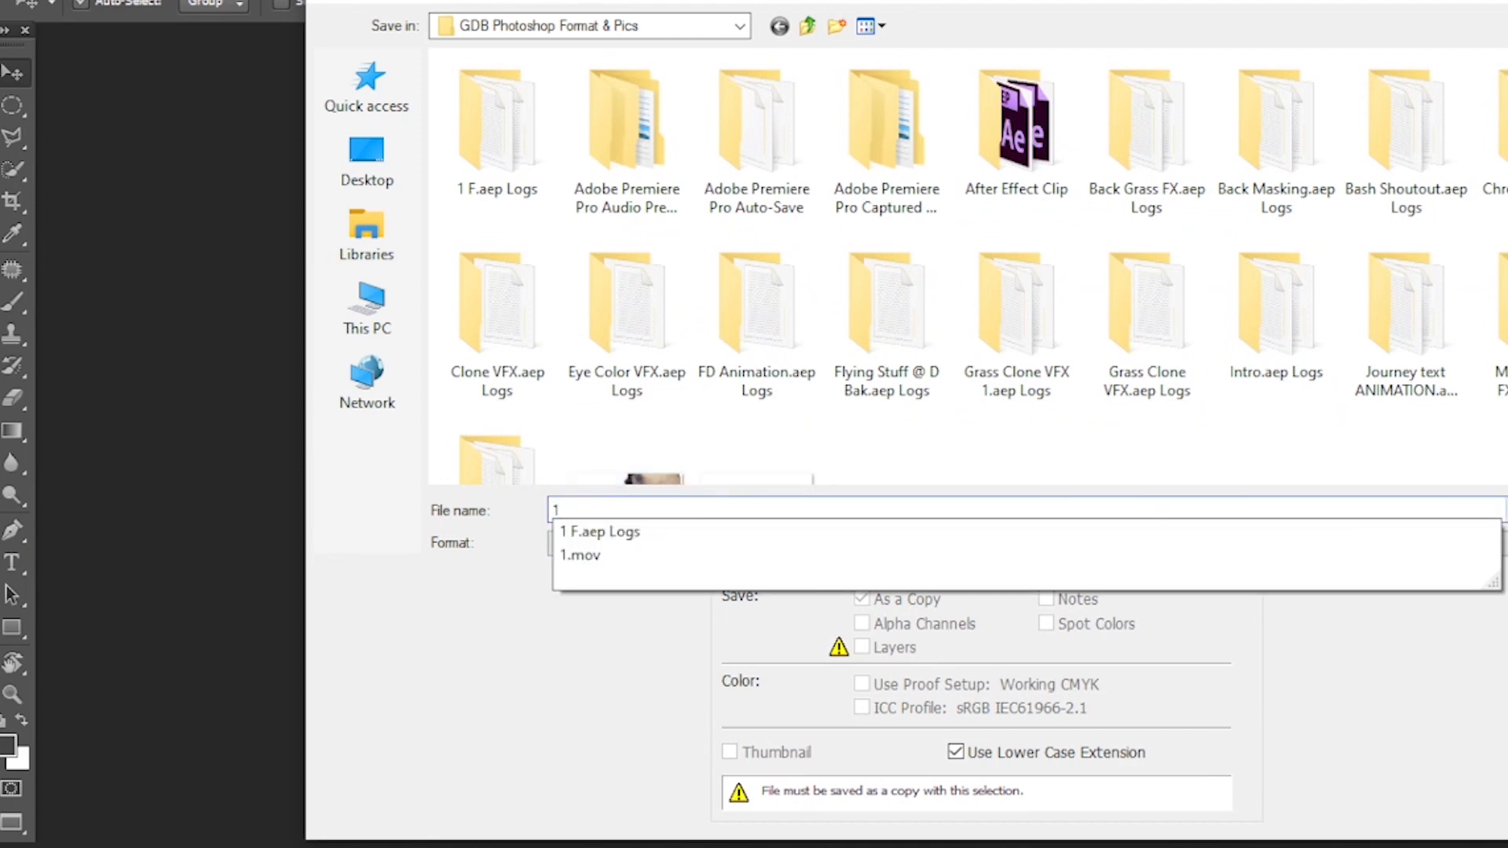
key("Return")
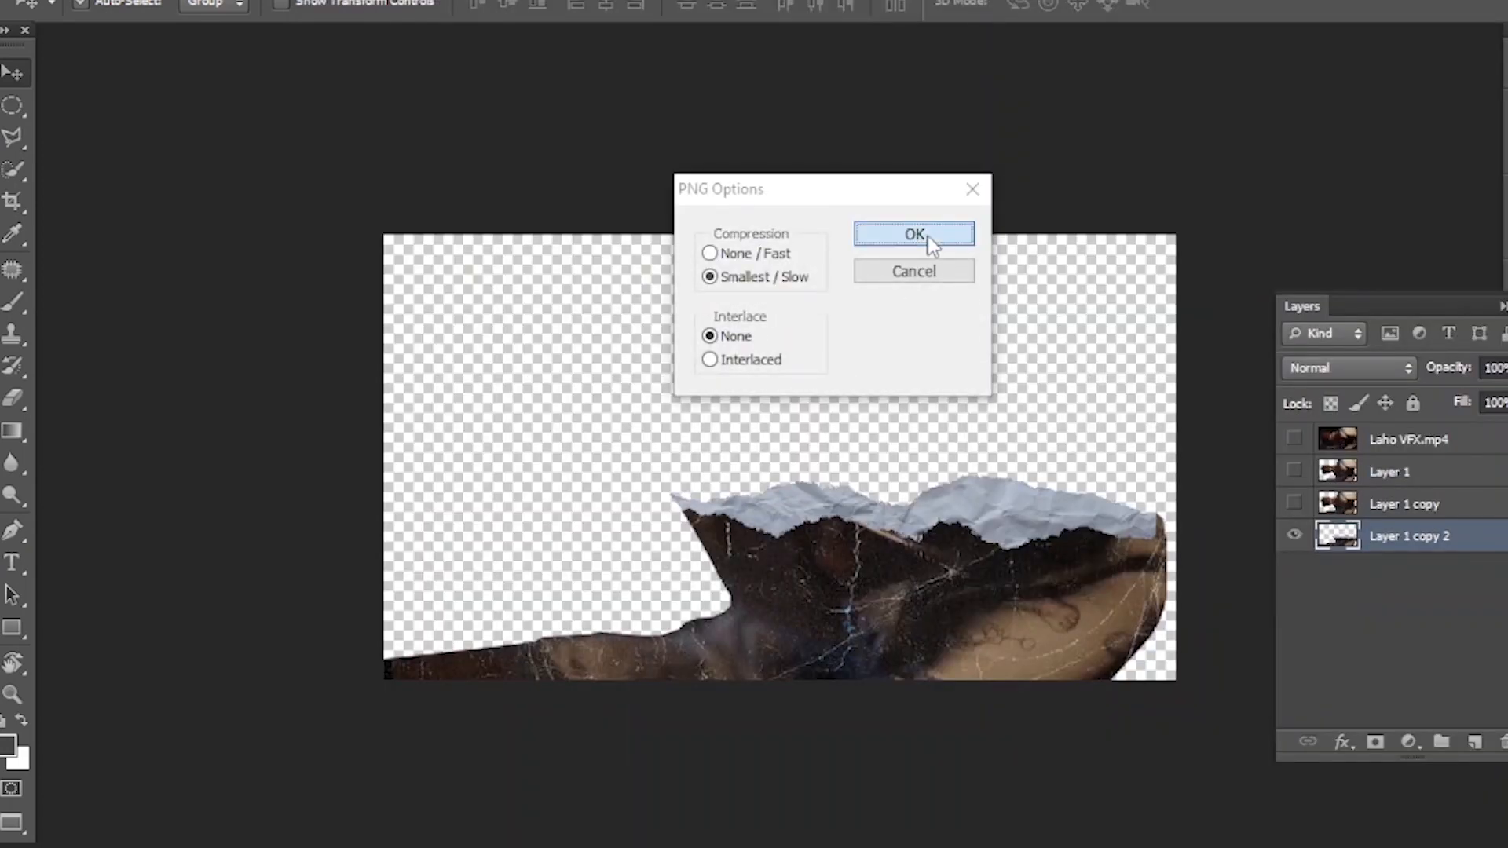
left_click(915, 235)
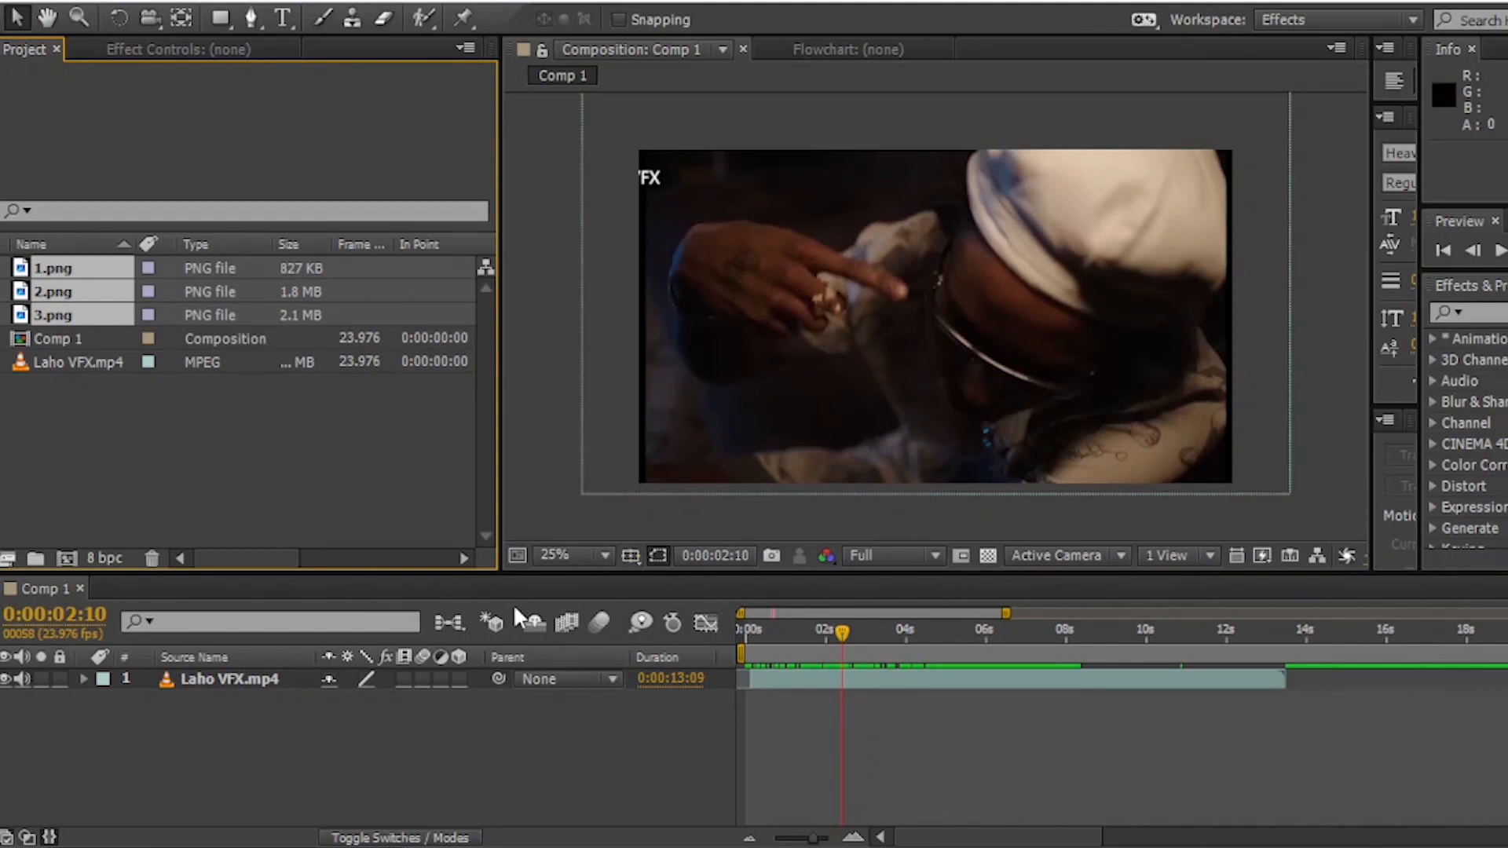
- In After Effects, add 3.png to Comp 1 above Laho VFX.mp4, starting before the playhead
left_click(240, 436)
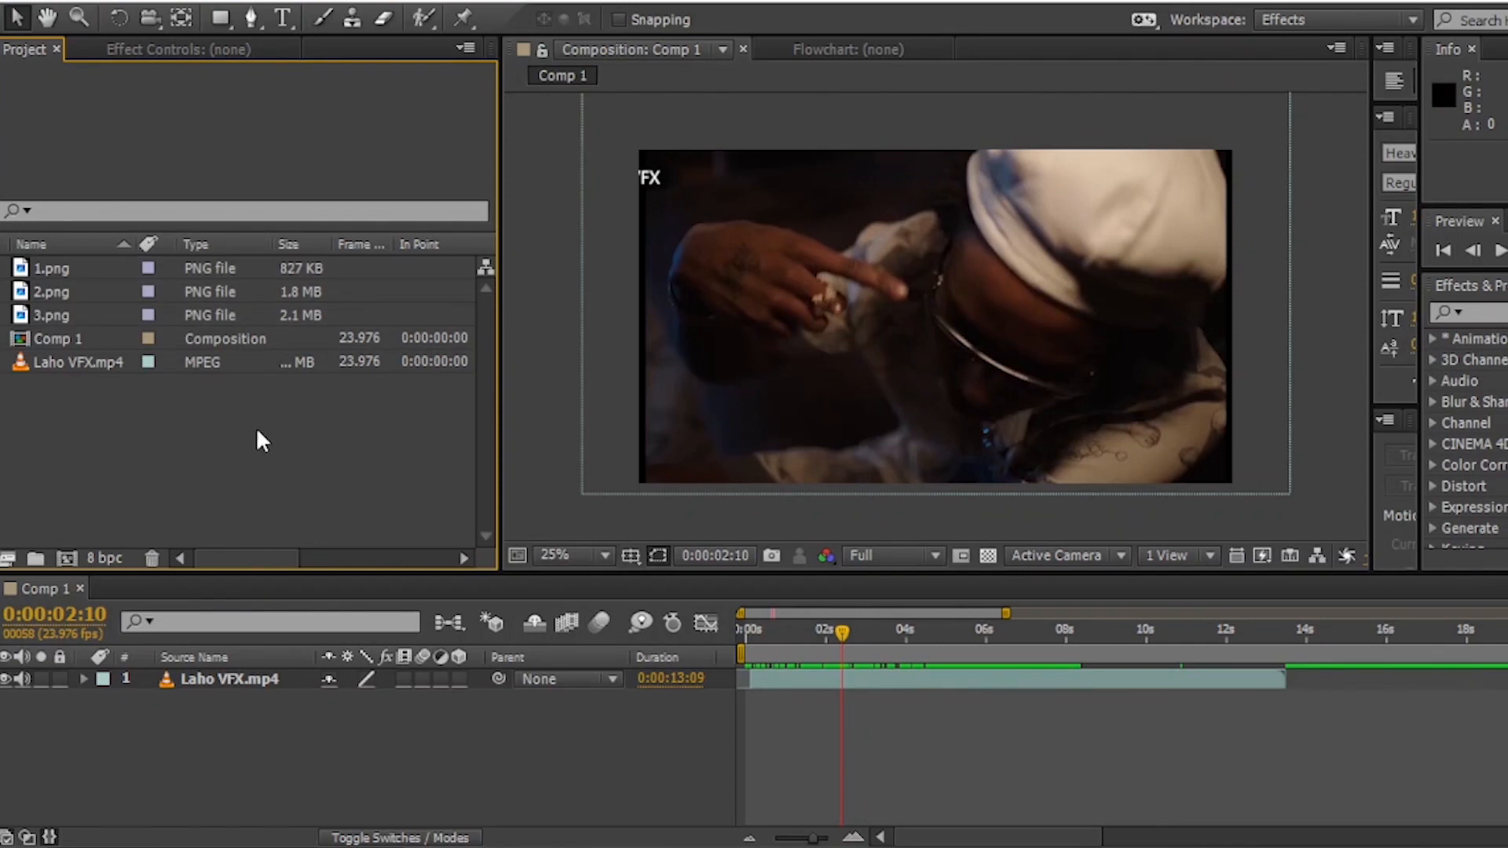
left_click(843, 640)
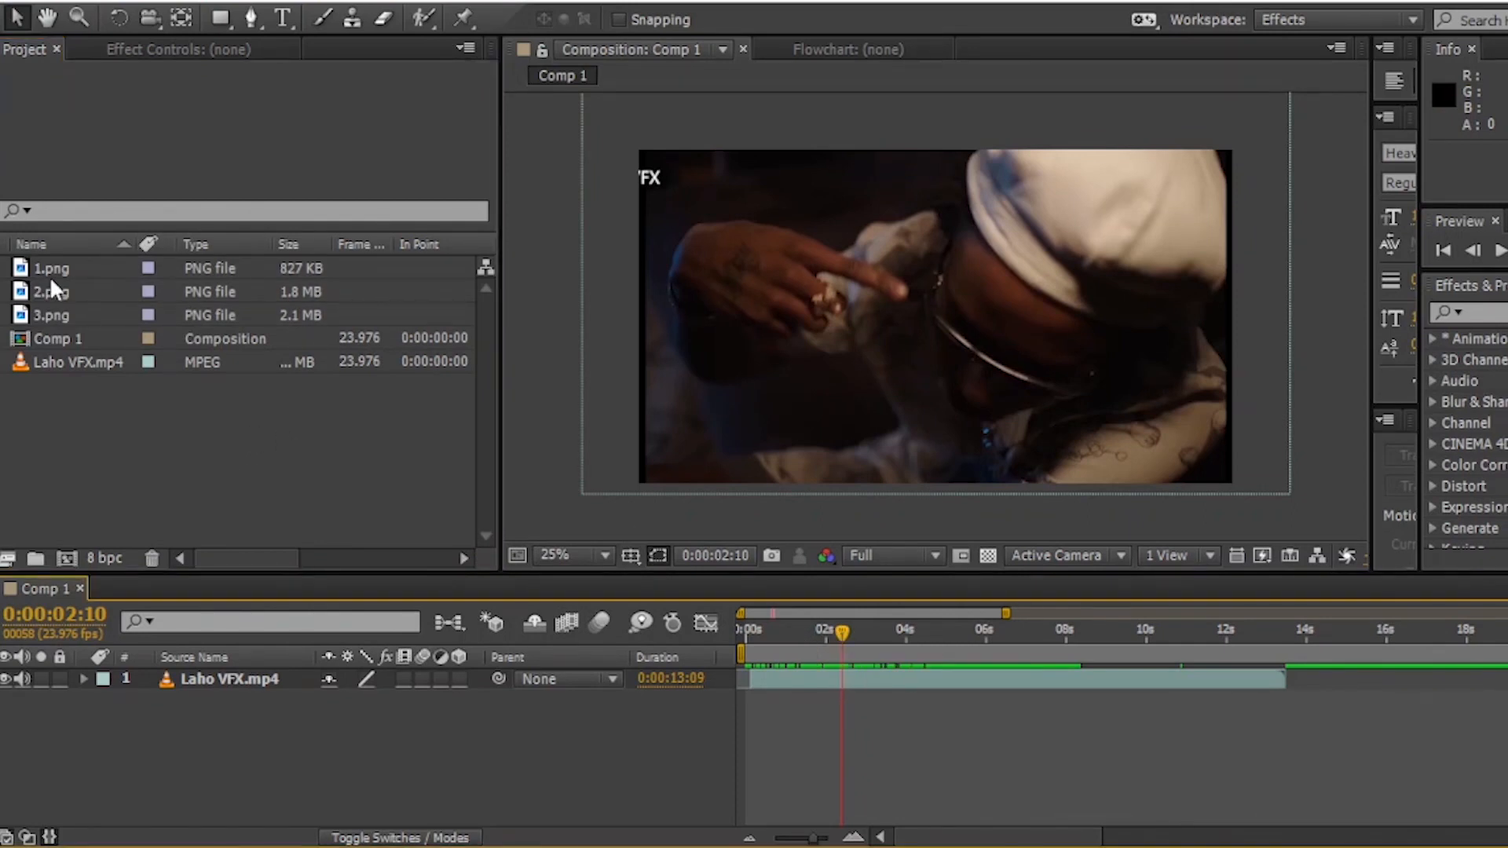
left_click(91, 318)
left_click_drag(122, 339, 818, 677)
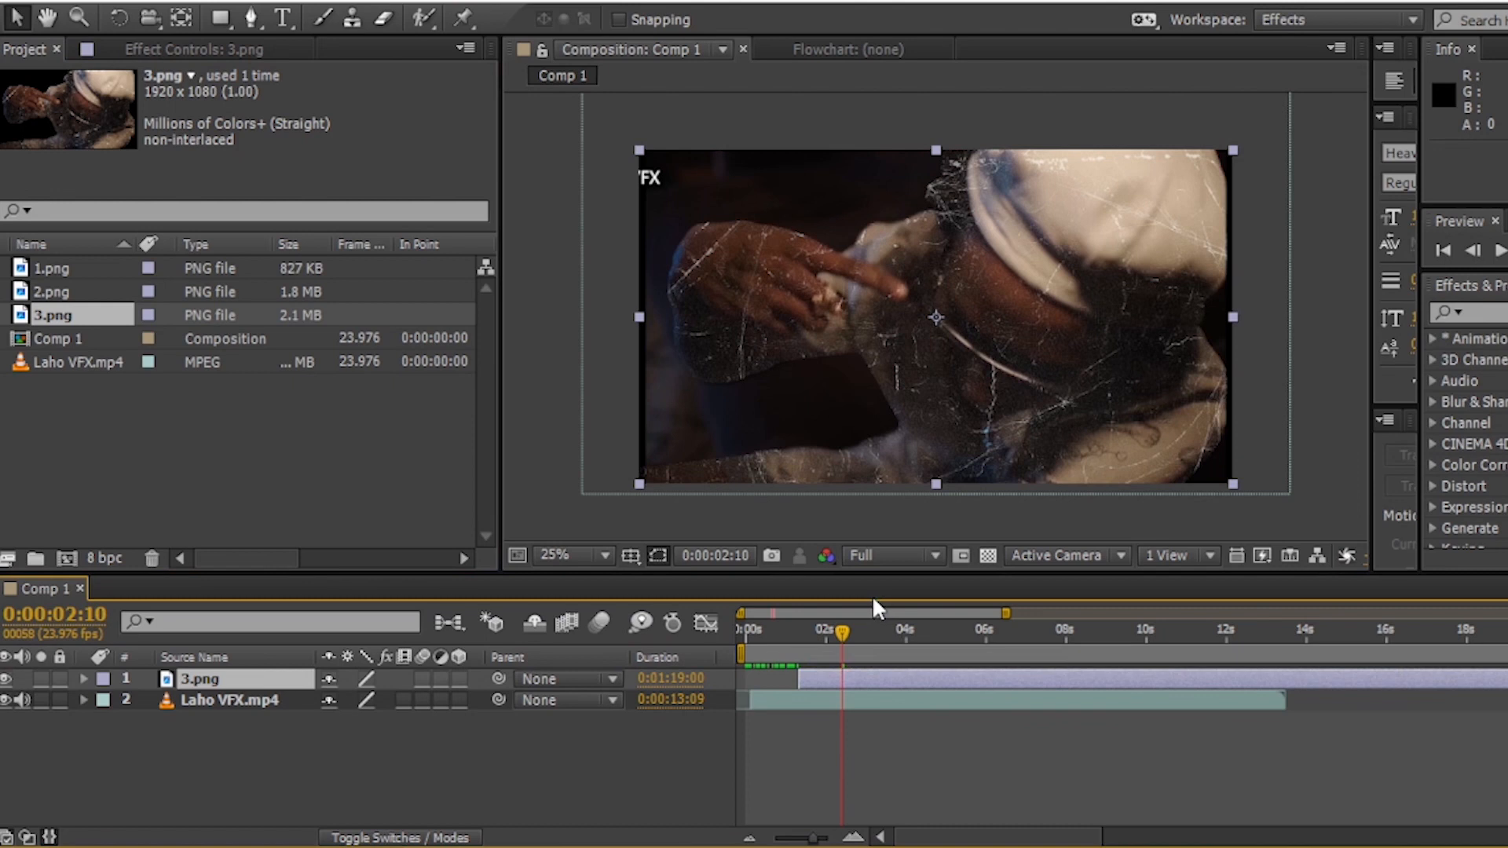
- Trim the start of the 3.png layer so it begins at 0:00:02:06
key("Page_Up")
key("Page_Up")
key("Page_Up")
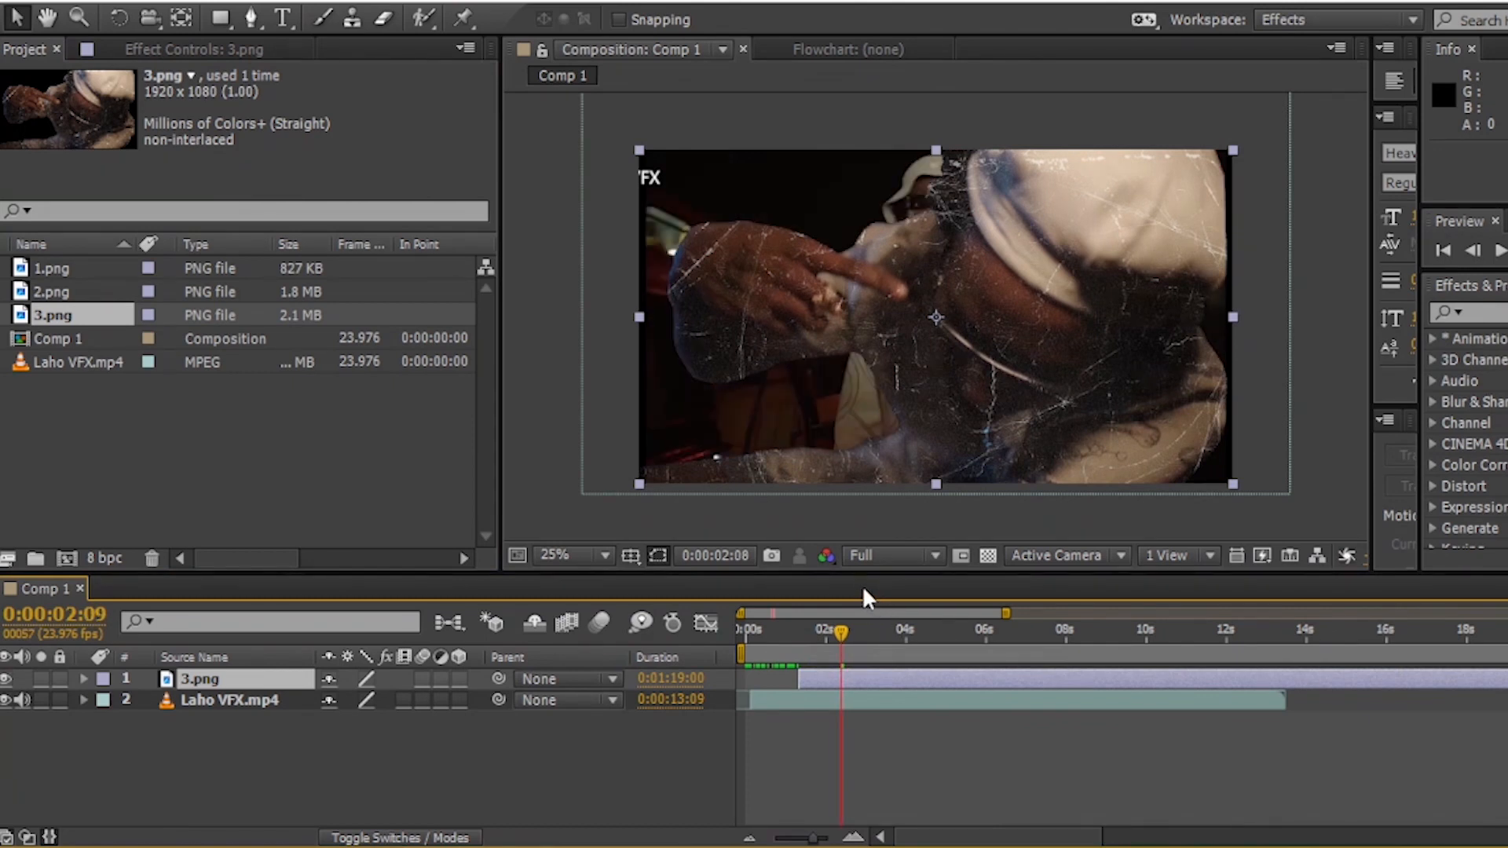
key("Page_Up")
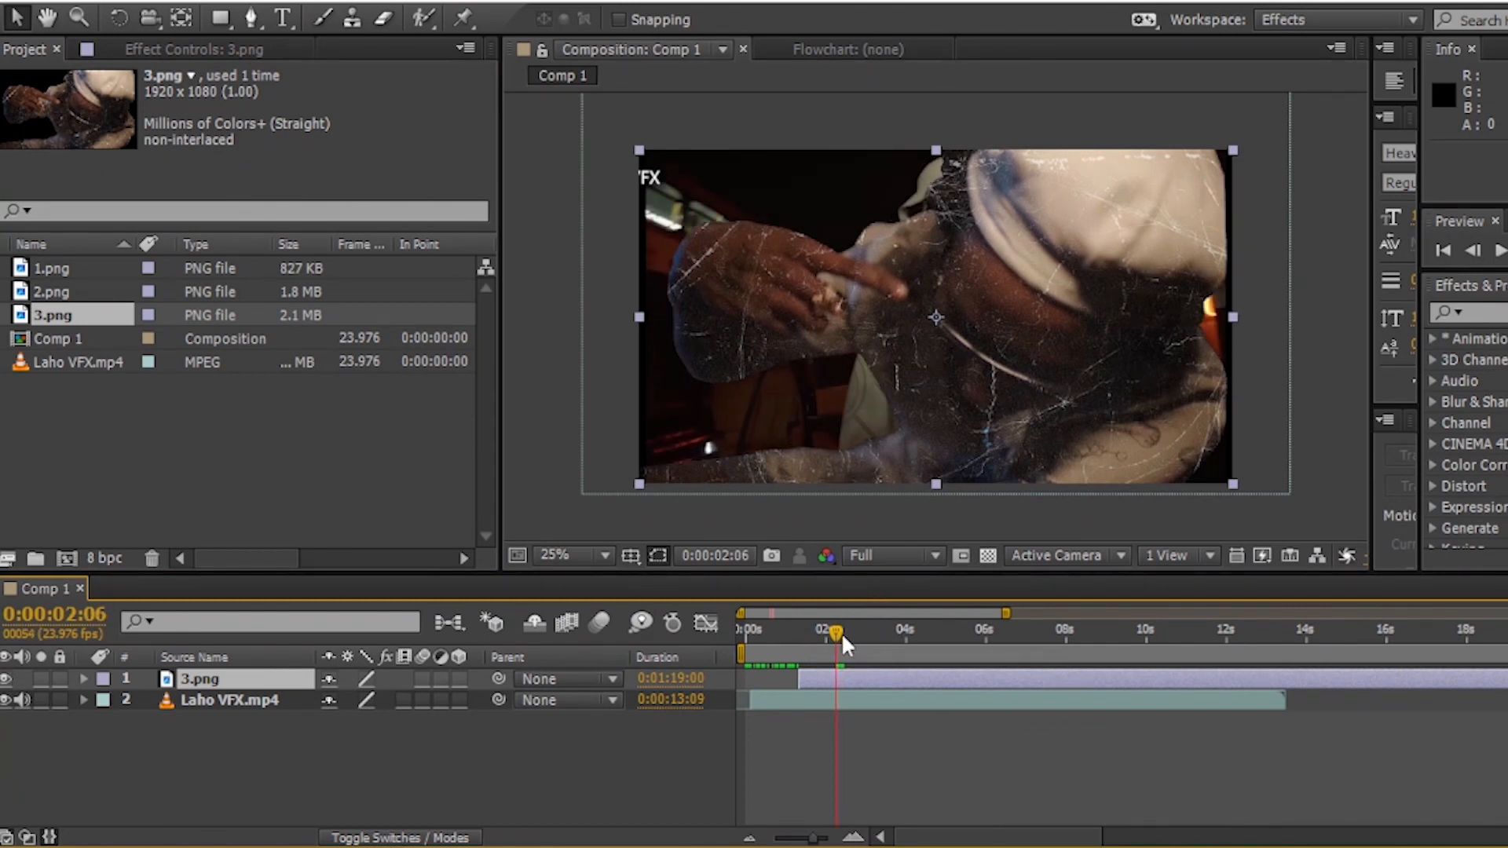
left_click_drag(801, 682, 838, 700)
left_click_drag(820, 839, 829, 839)
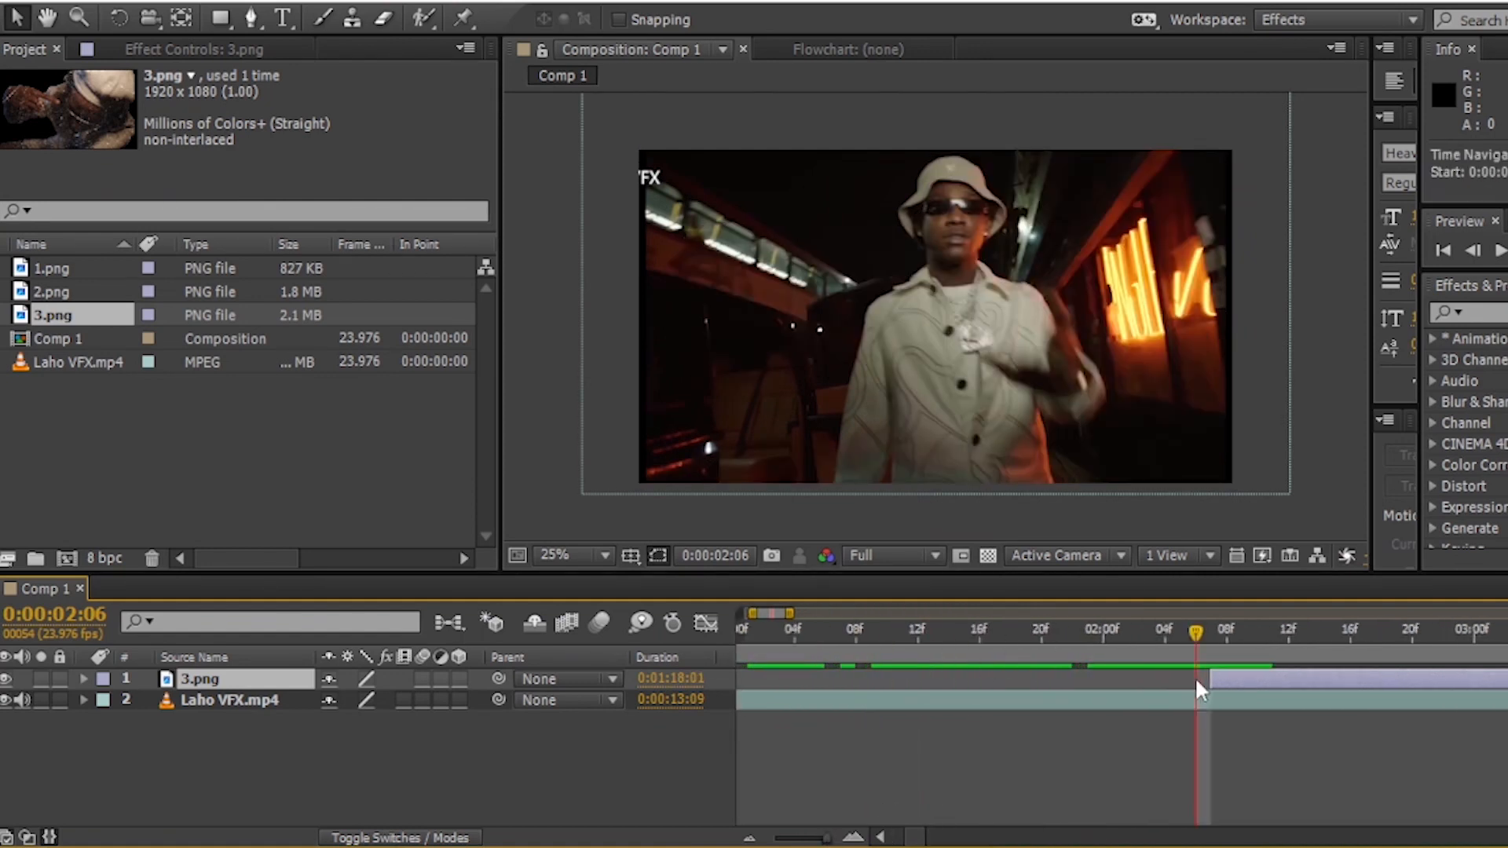
left_click_drag(1197, 688, 1184, 689)
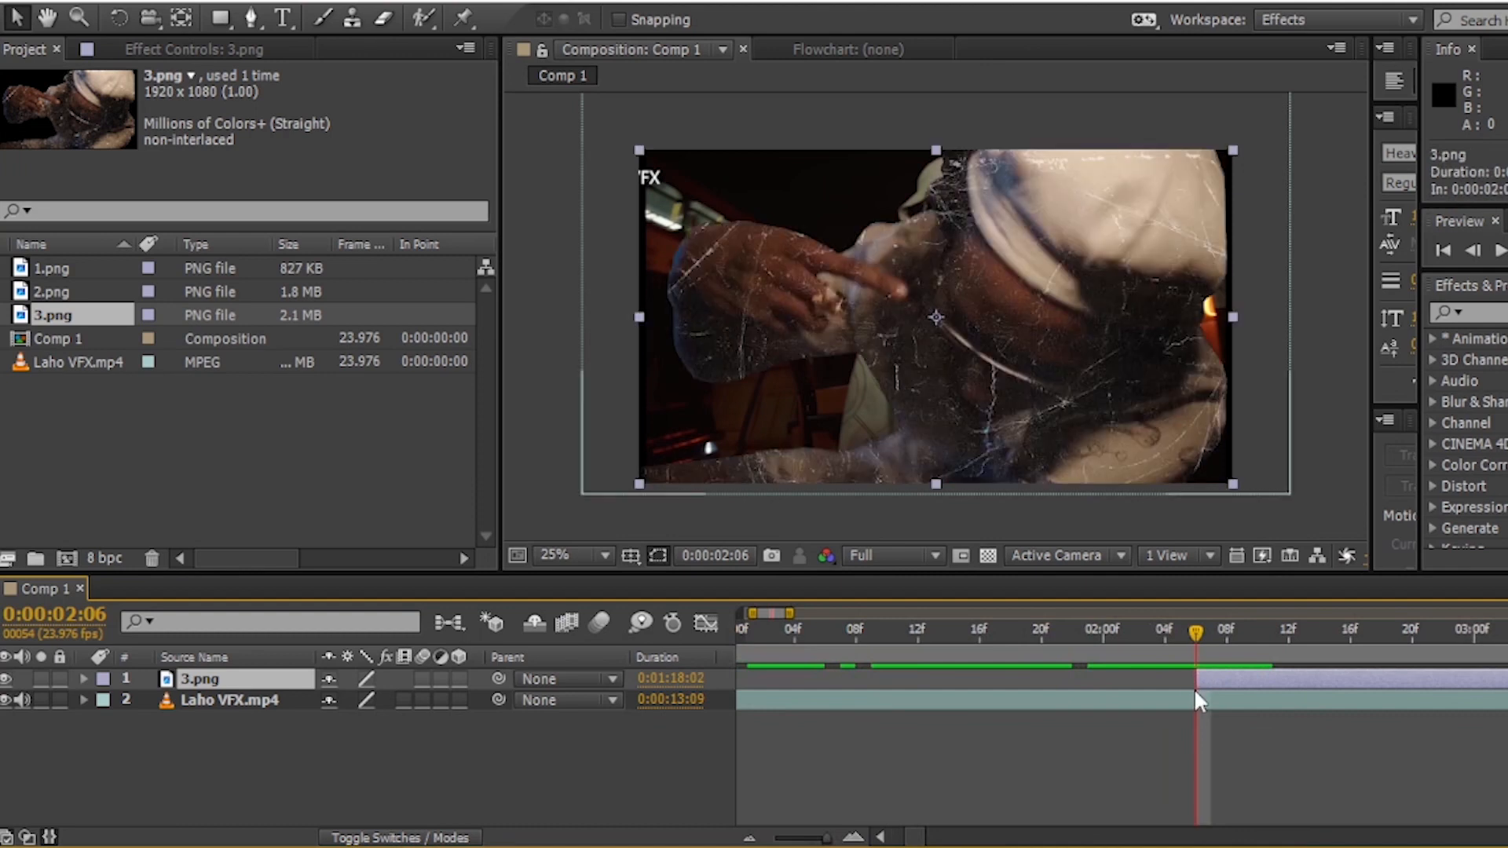
- Split 3.png at 0:00:02:10, delete the later part, and extend the remaining piece to a 5-frame duration
key("Page_Down")
key("Page_Down")
key("Page_Down")
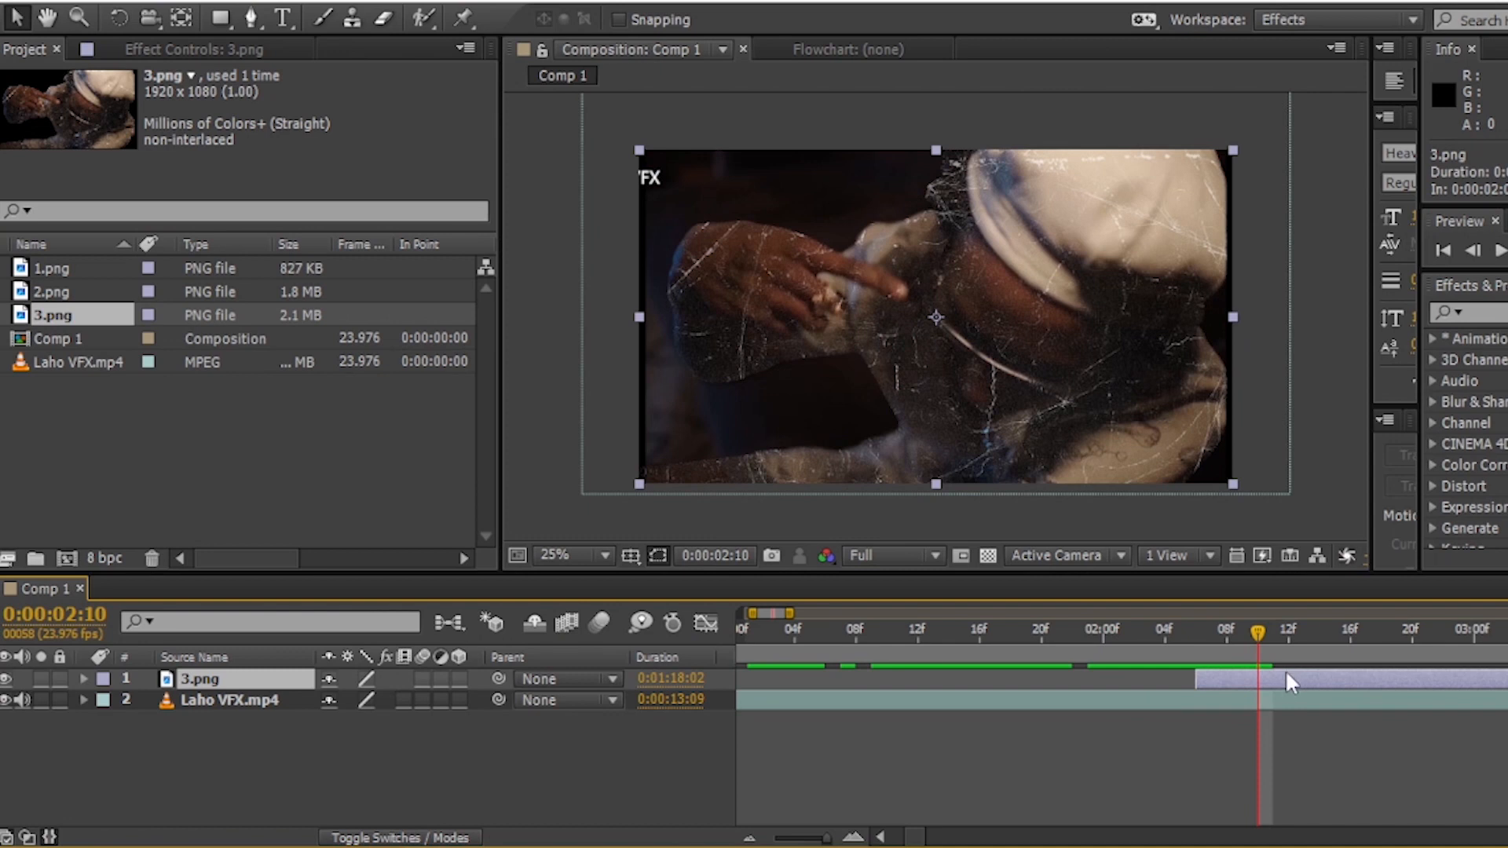
key("ctrl+shift+d")
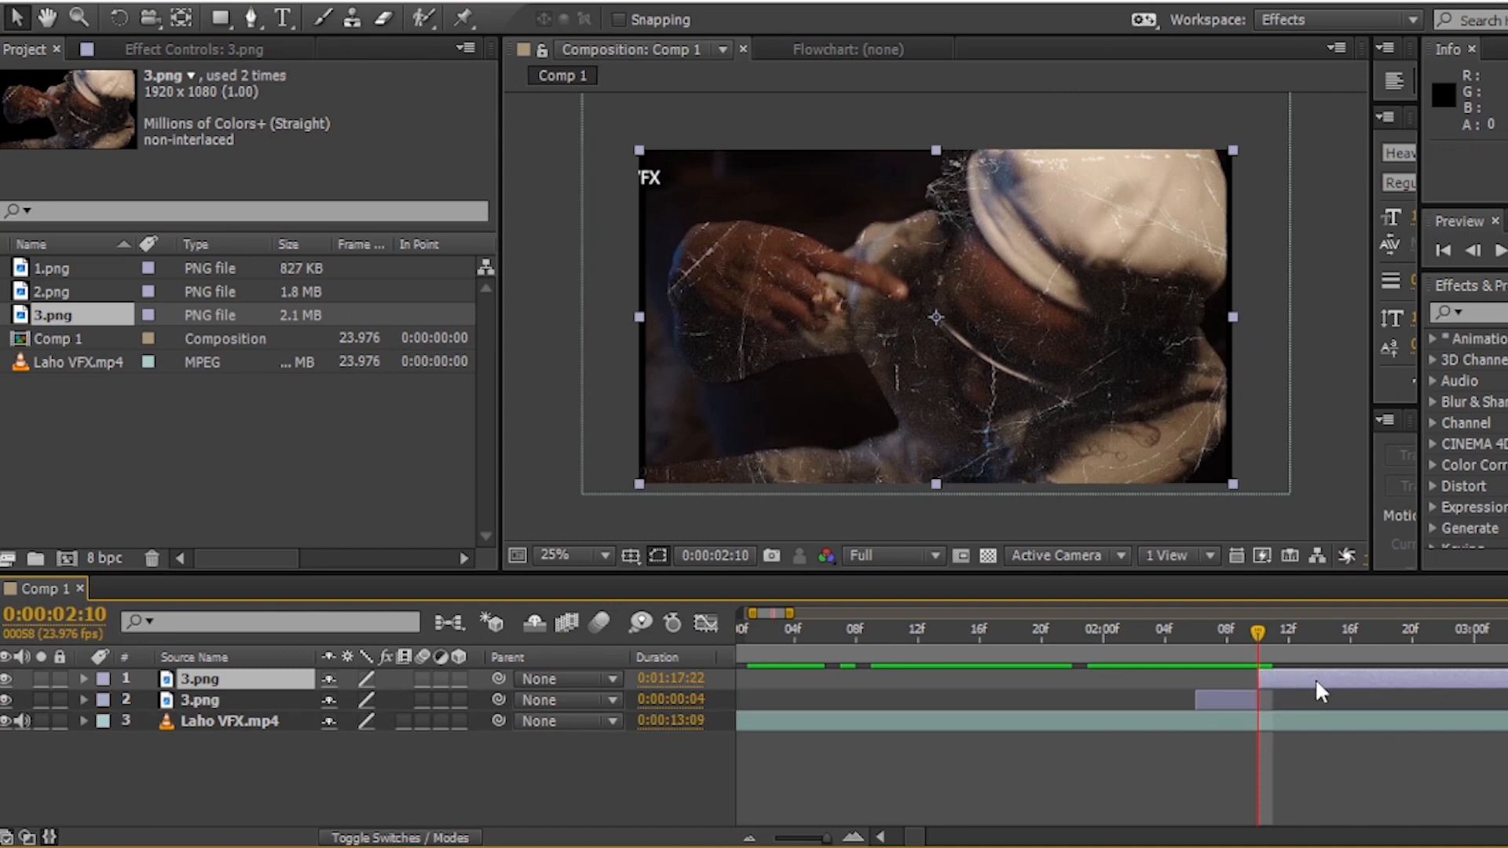
key("Delete")
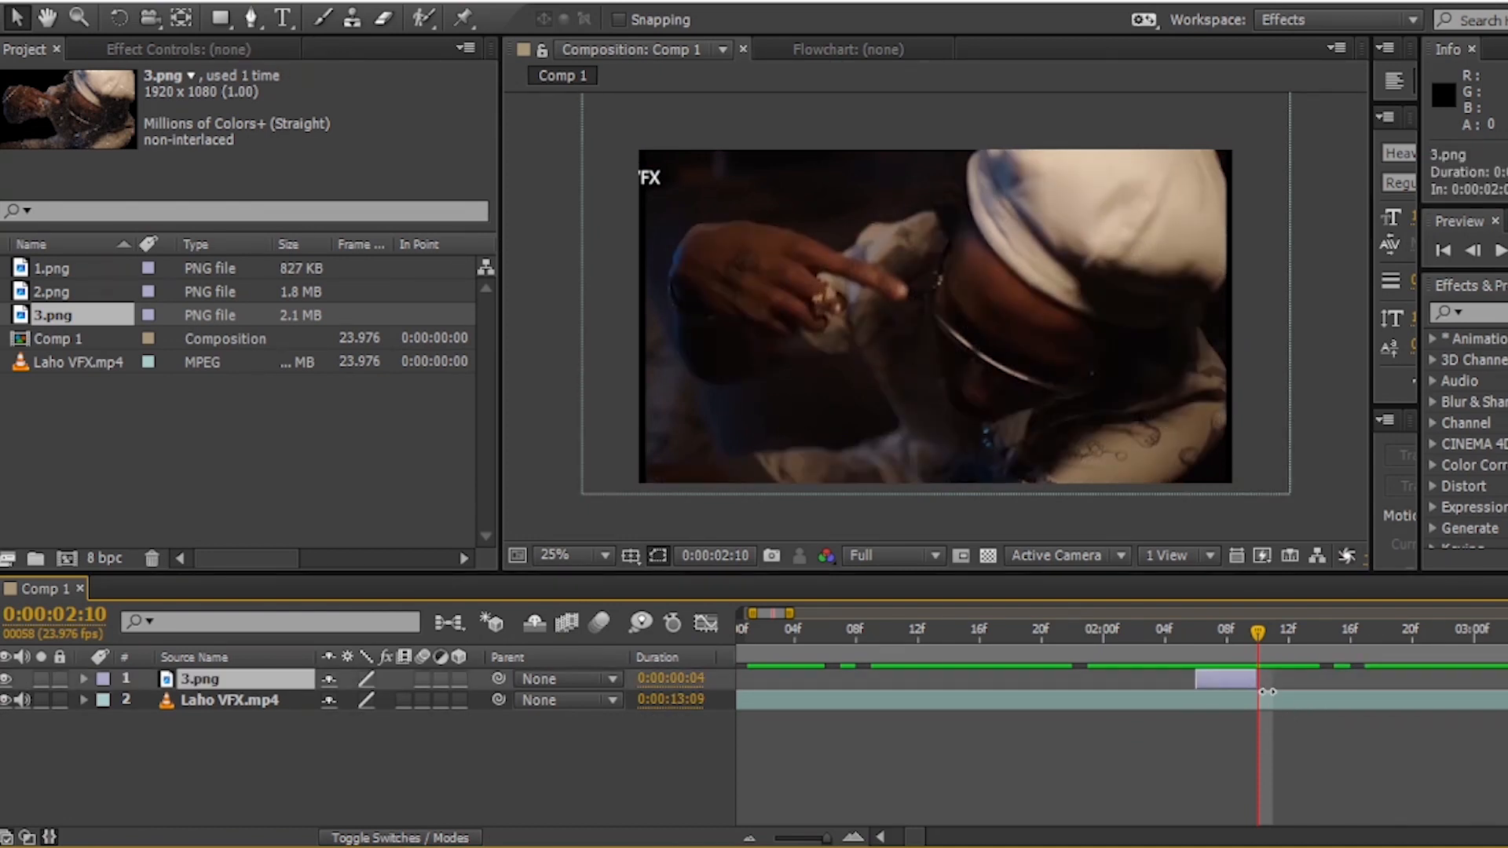
left_click_drag(1265, 691, 1273, 692)
- Add 2.png to Comp 1 above 3.png and trim its start to 0:00:02:02
left_click_drag(1255, 628, 1204, 622)
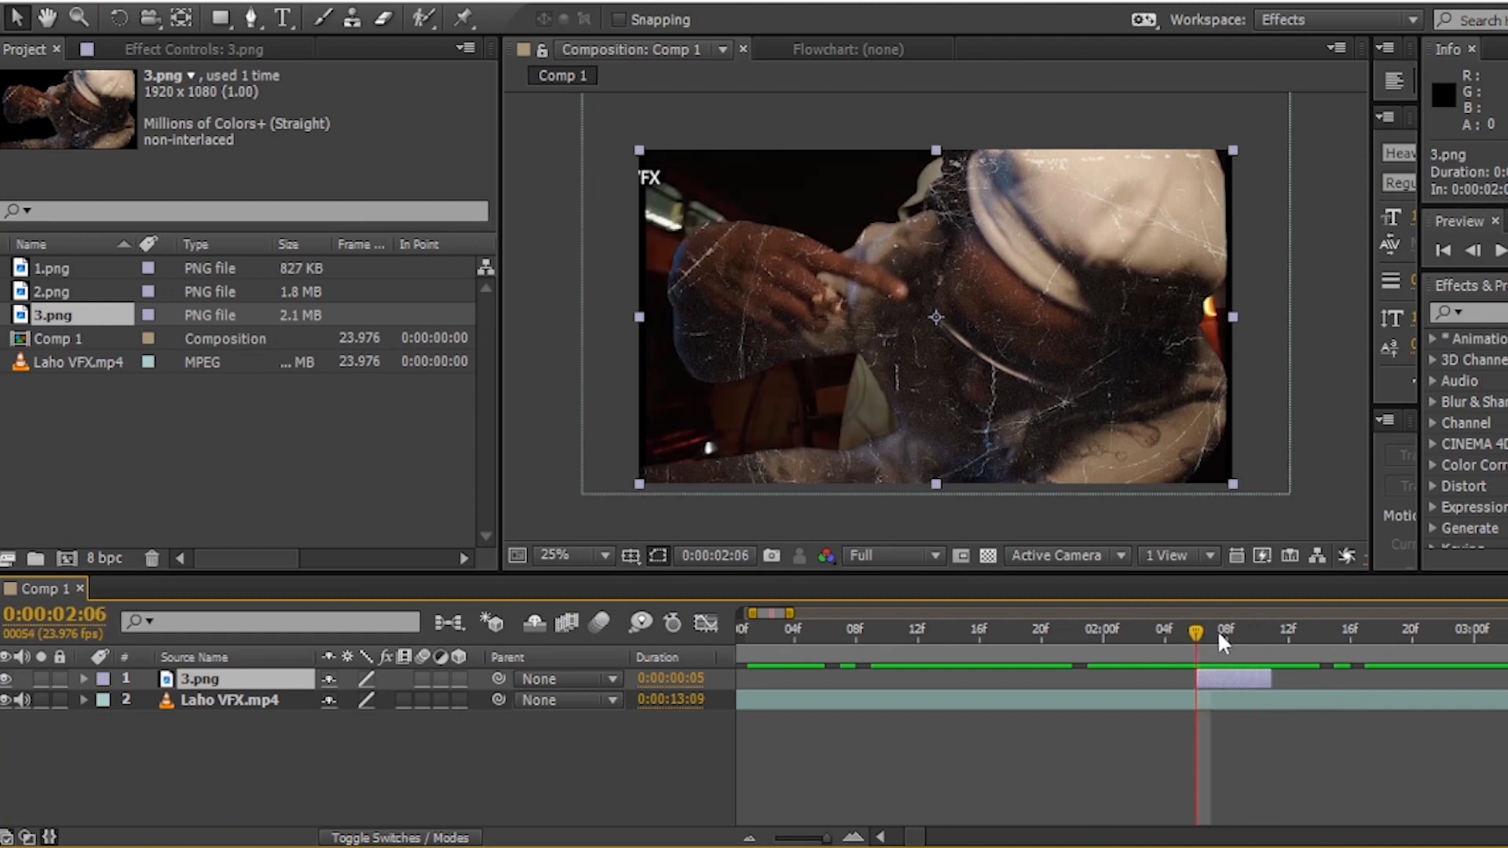
left_click_drag(70, 294, 1011, 674)
key("Page_Up")
key("Page_Up")
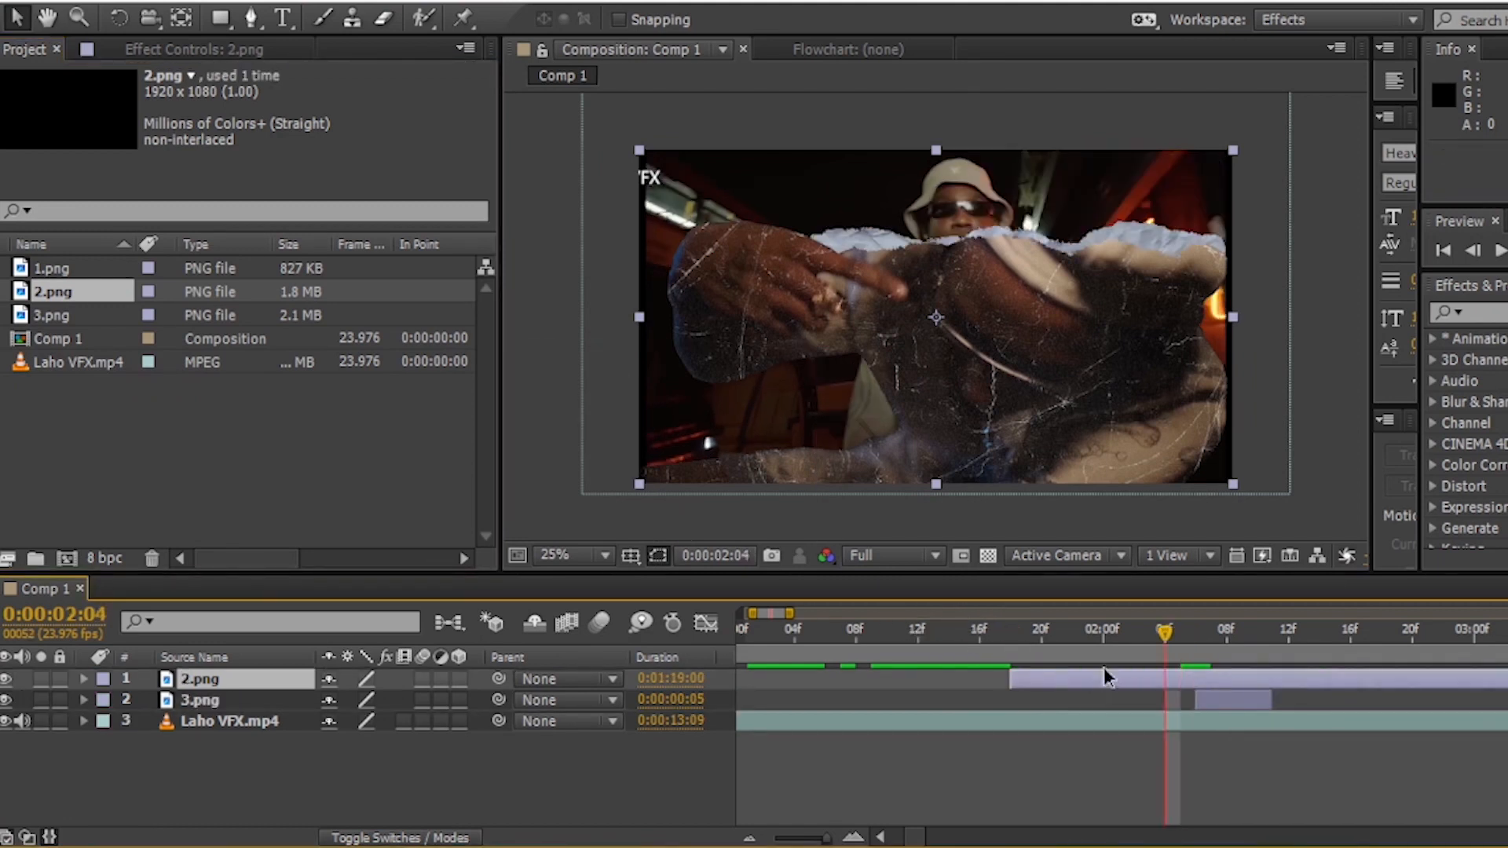
key("Page_Up")
key("Page_Up")
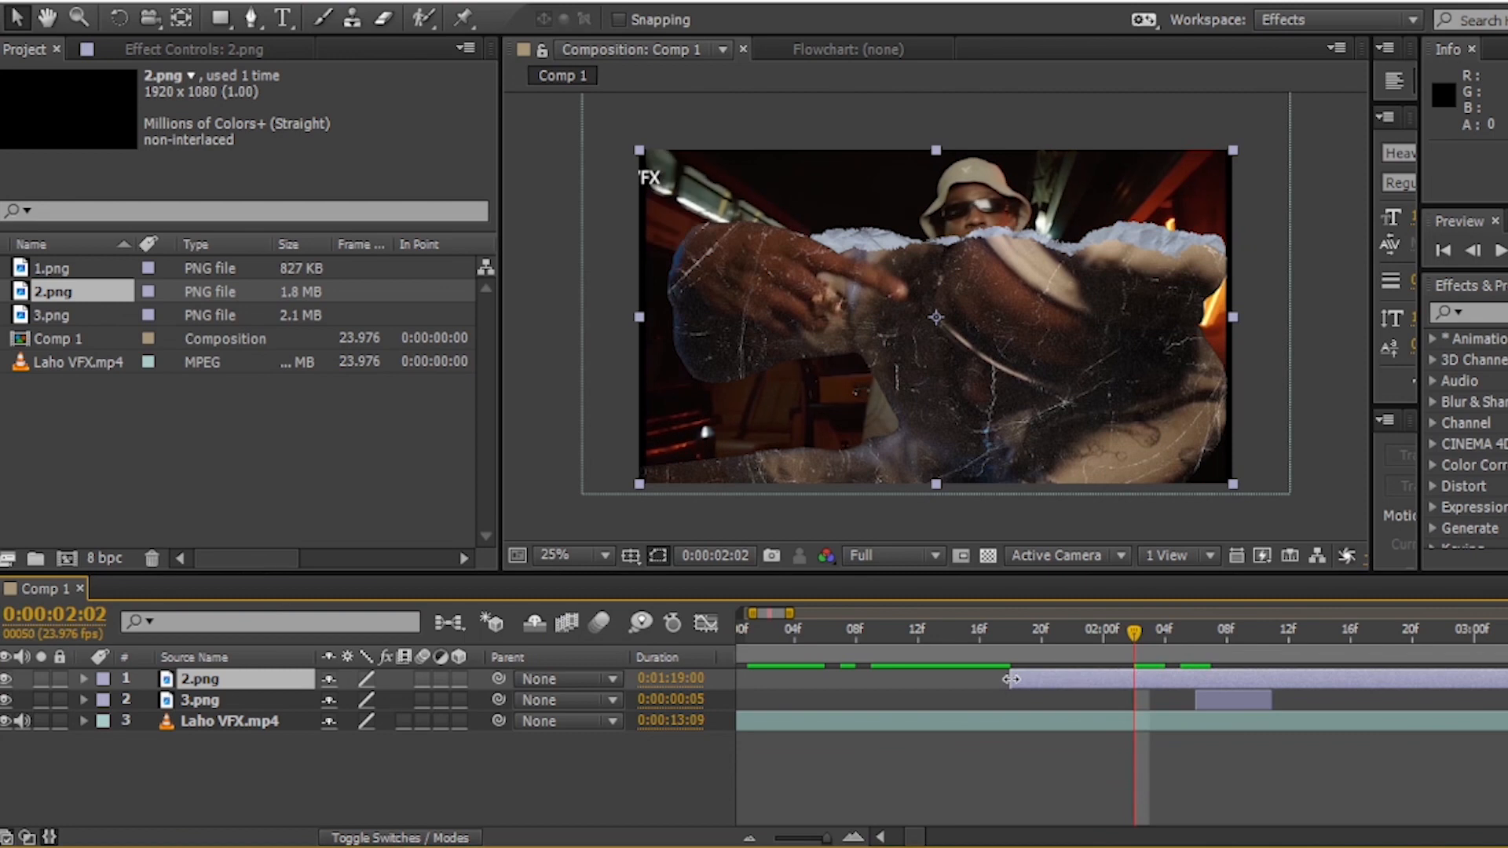
left_click_drag(1012, 689, 1130, 699)
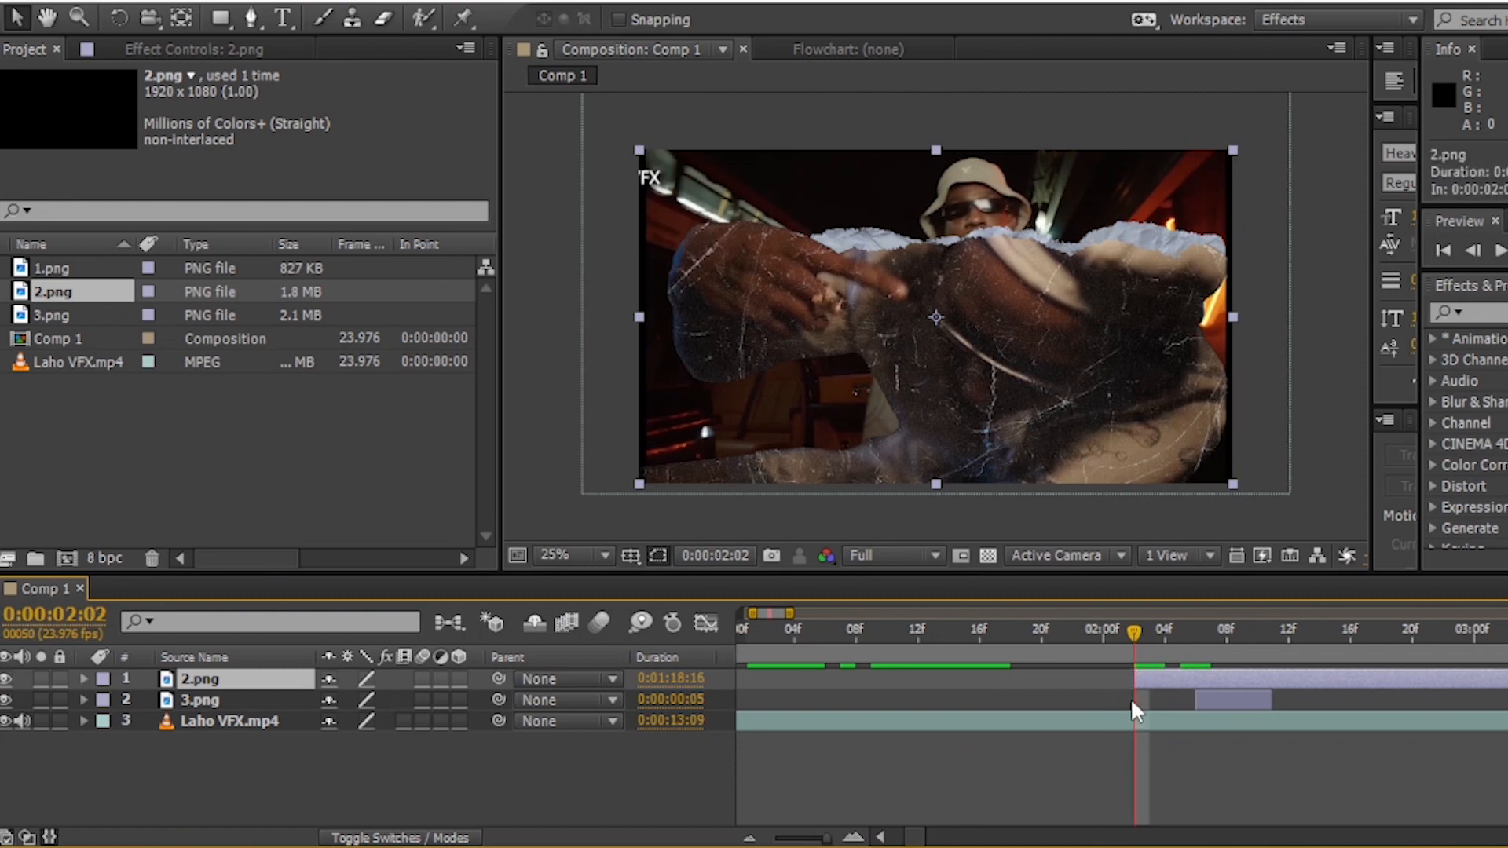
- Split 2.png at 0:00:02:06, where 3.png starts, and delete the later part
left_click(1199, 634)
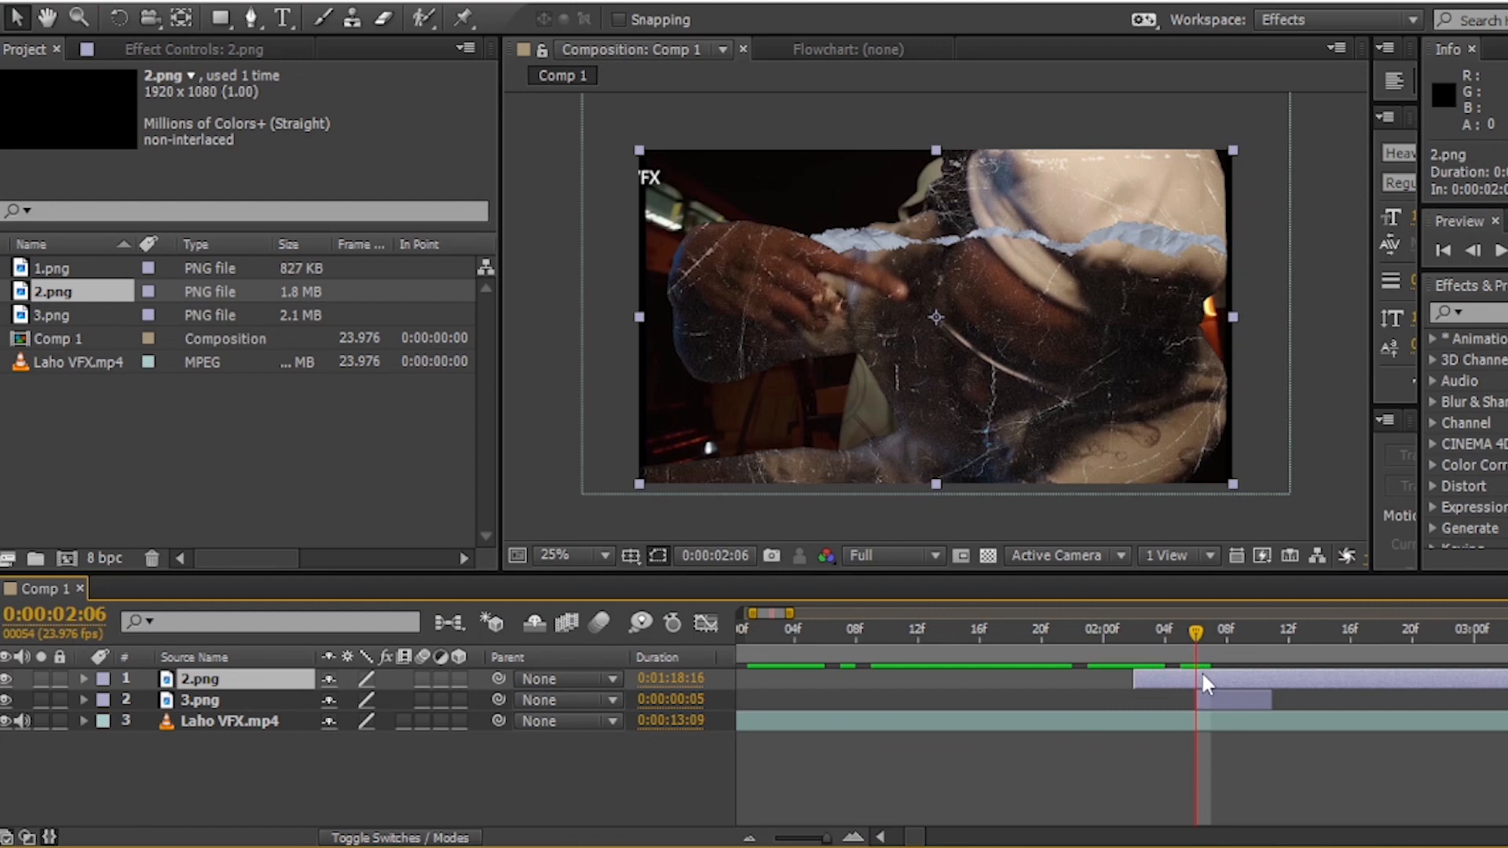
key("ctrl+shift+d")
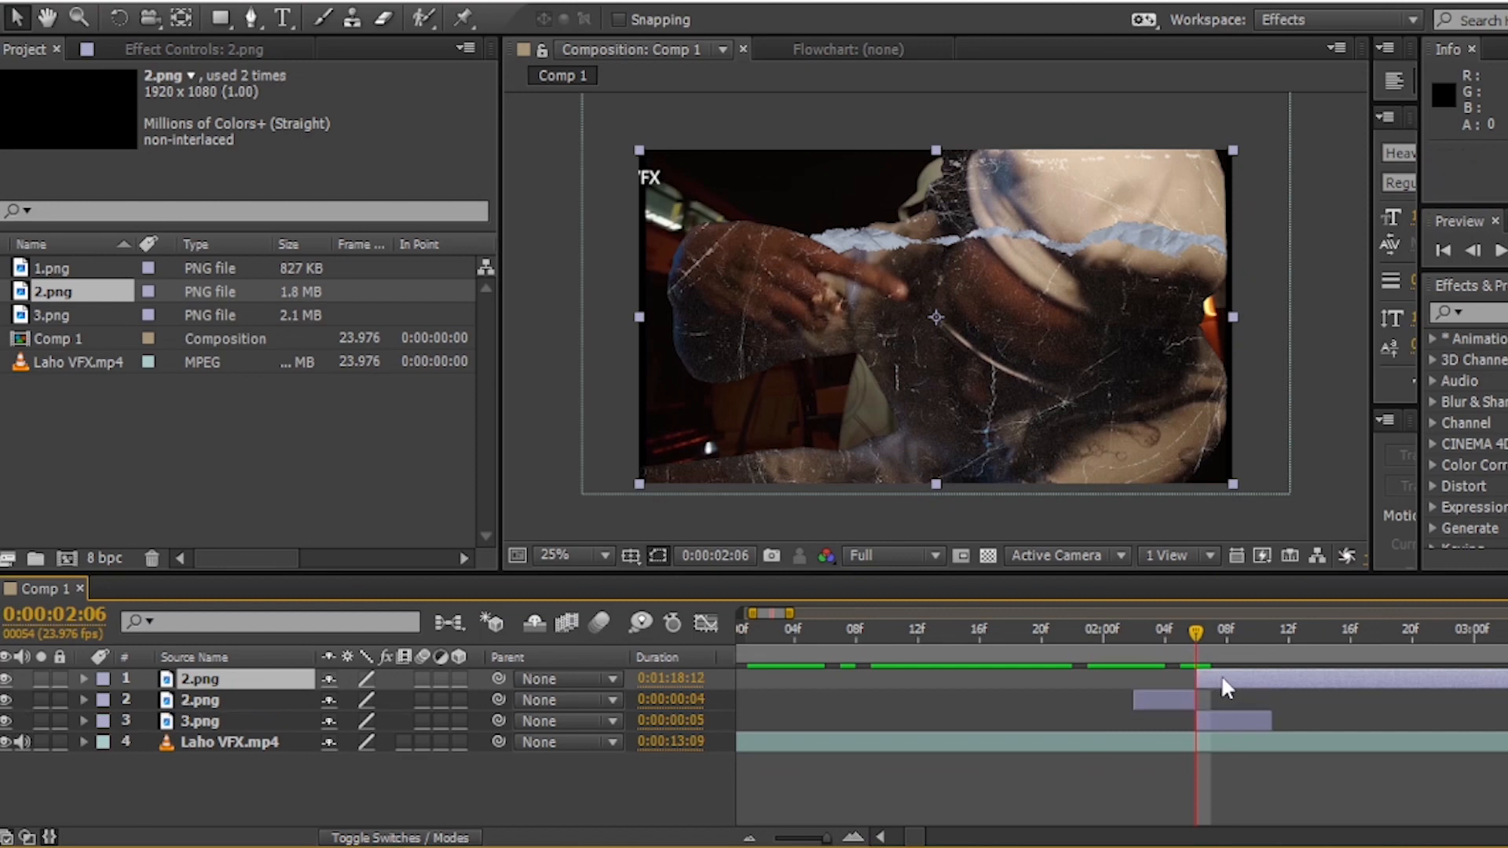
key("Delete")
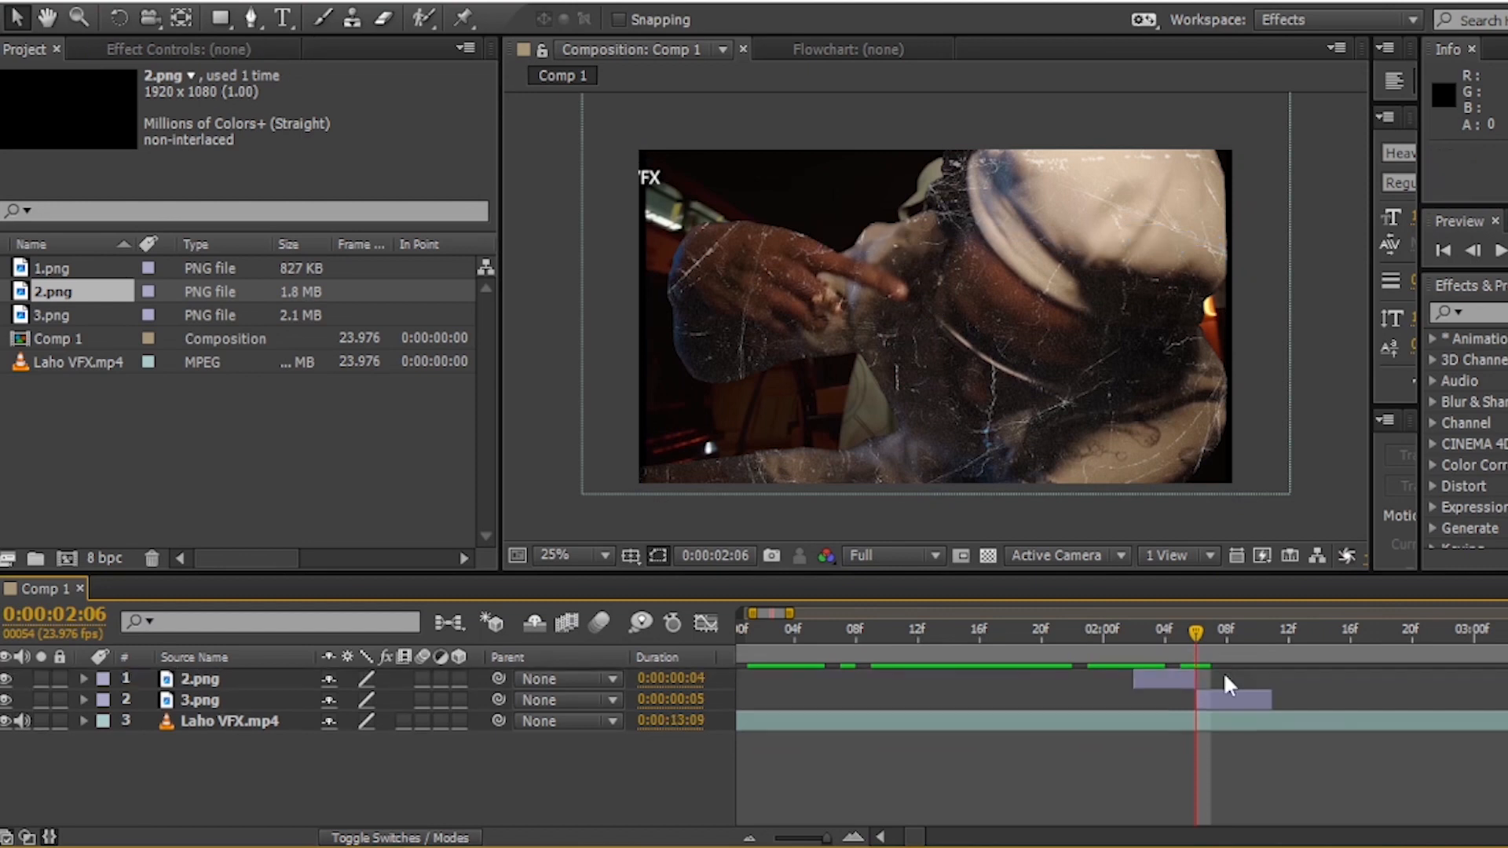
- Add 1.png to Comp 1 above 2.png and trim its start to 0:00:01:22
left_click(67, 269)
left_click_drag(69, 268, 853, 676)
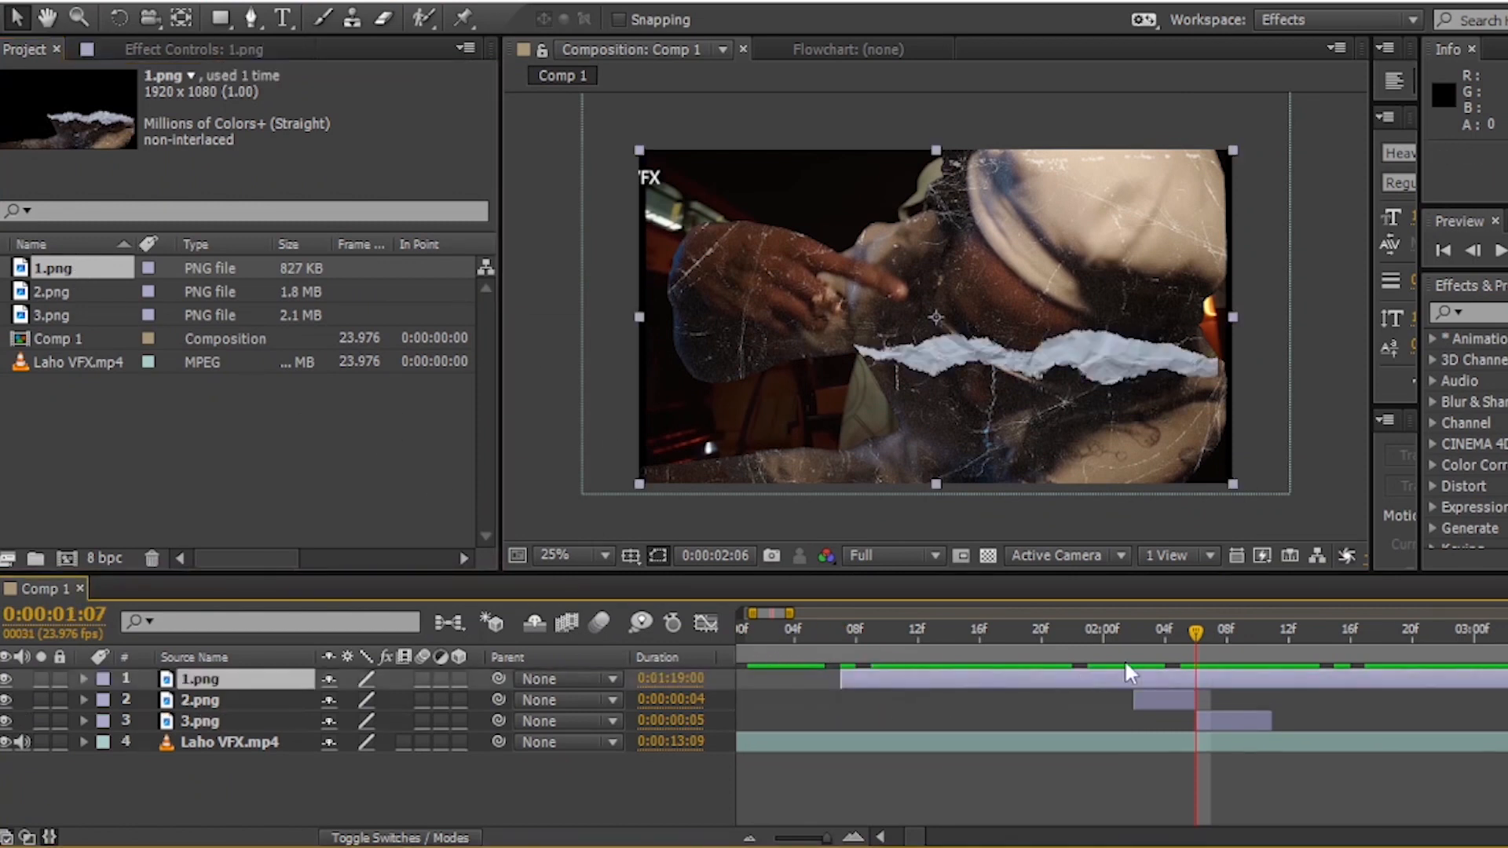
left_click(1133, 639)
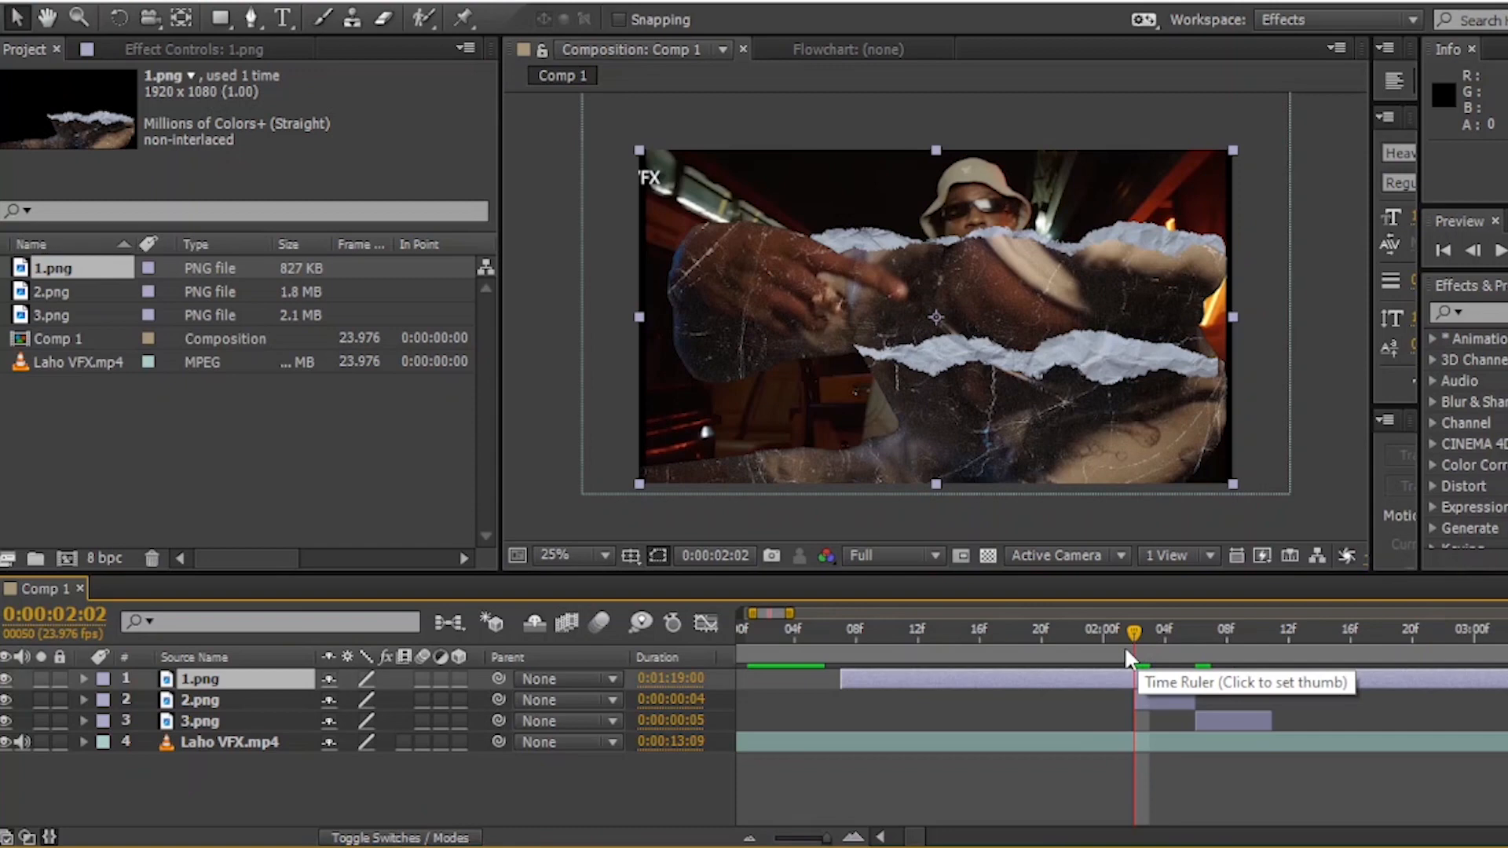
key("Page_Up")
key("Page_Up")
key("Page_Up")
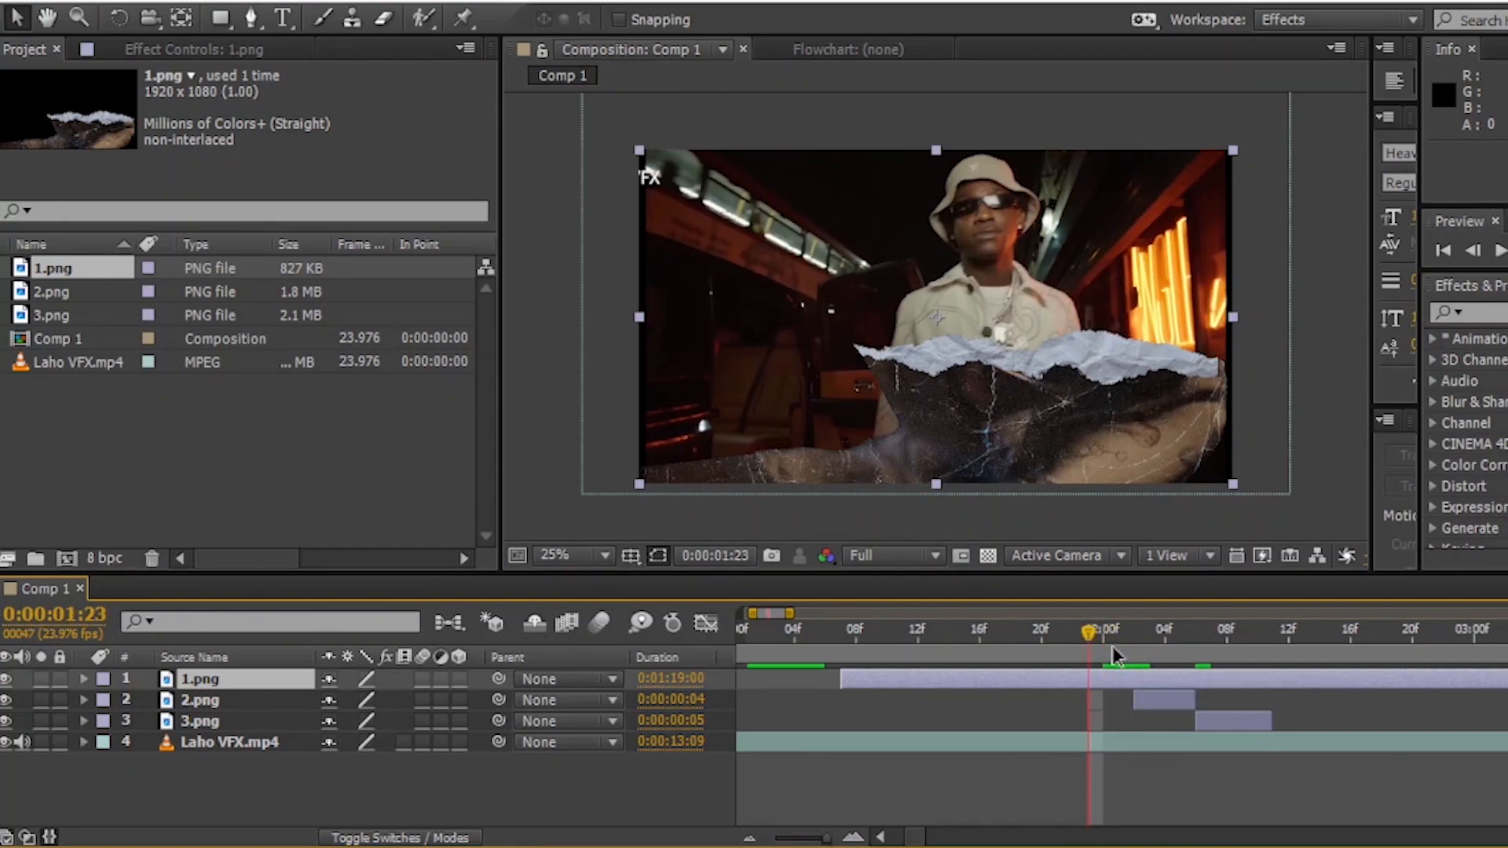
key("Page_Up")
left_click_drag(841, 682, 1066, 691)
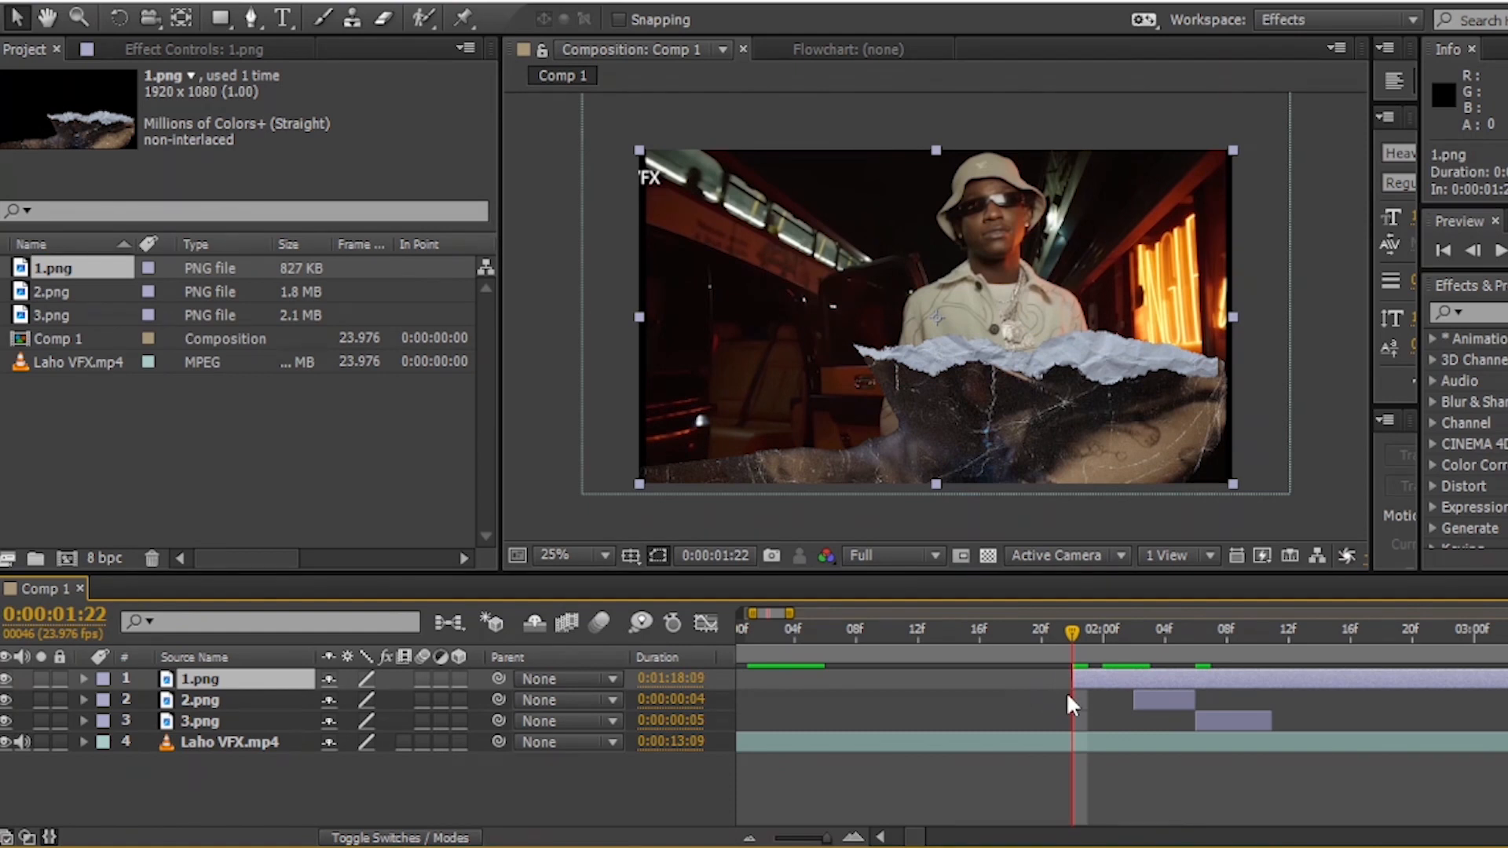
- Split 1.png at 0:00:02:02, where 2.png starts, and delete the later part
key("Page_Down")
left_click_drag(1109, 639, 1132, 643)
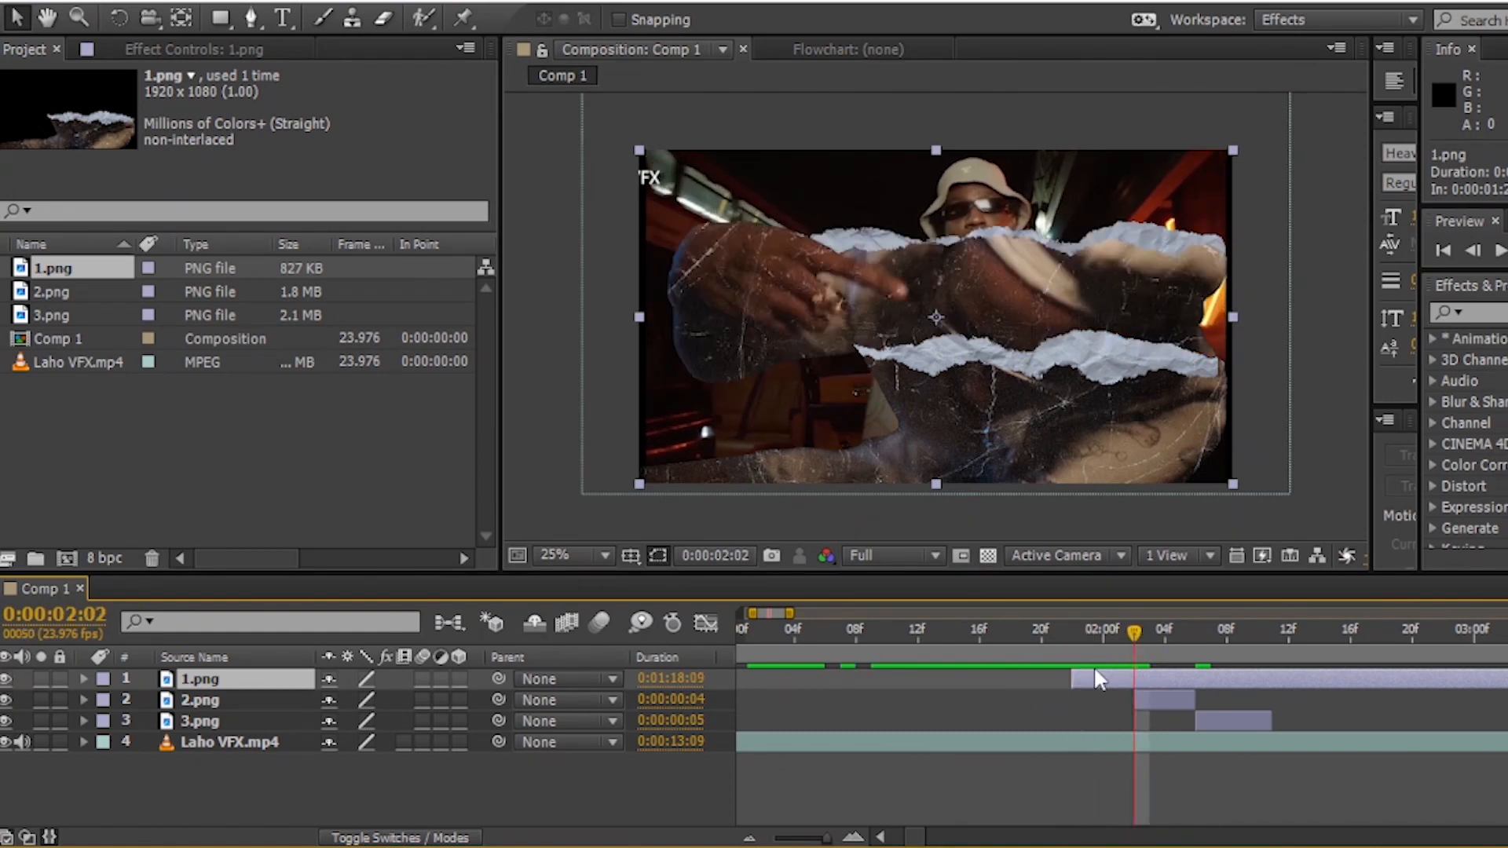
key("ctrl+shift+d")
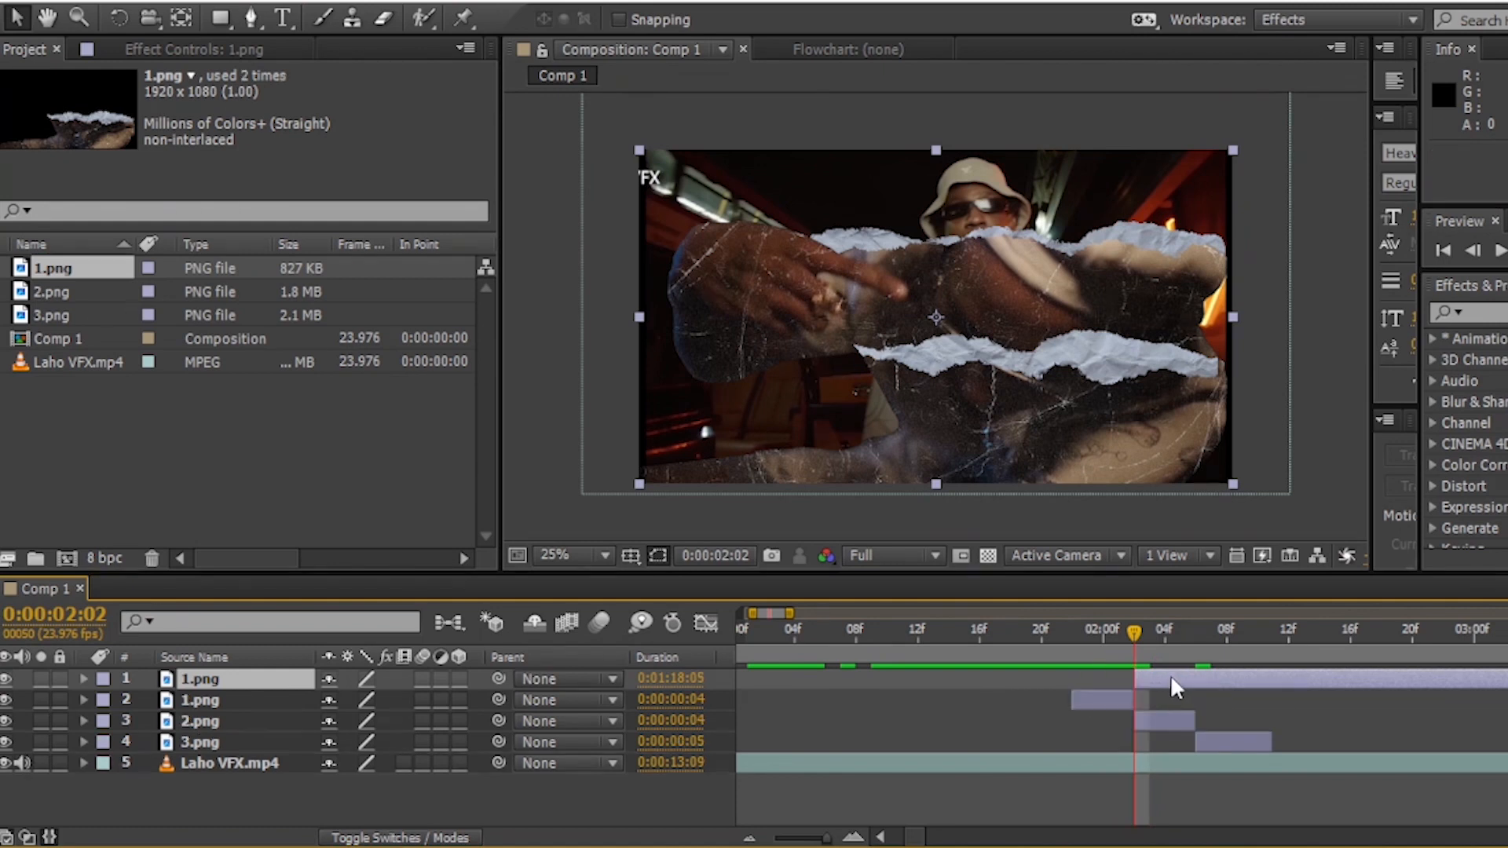
key("Delete")
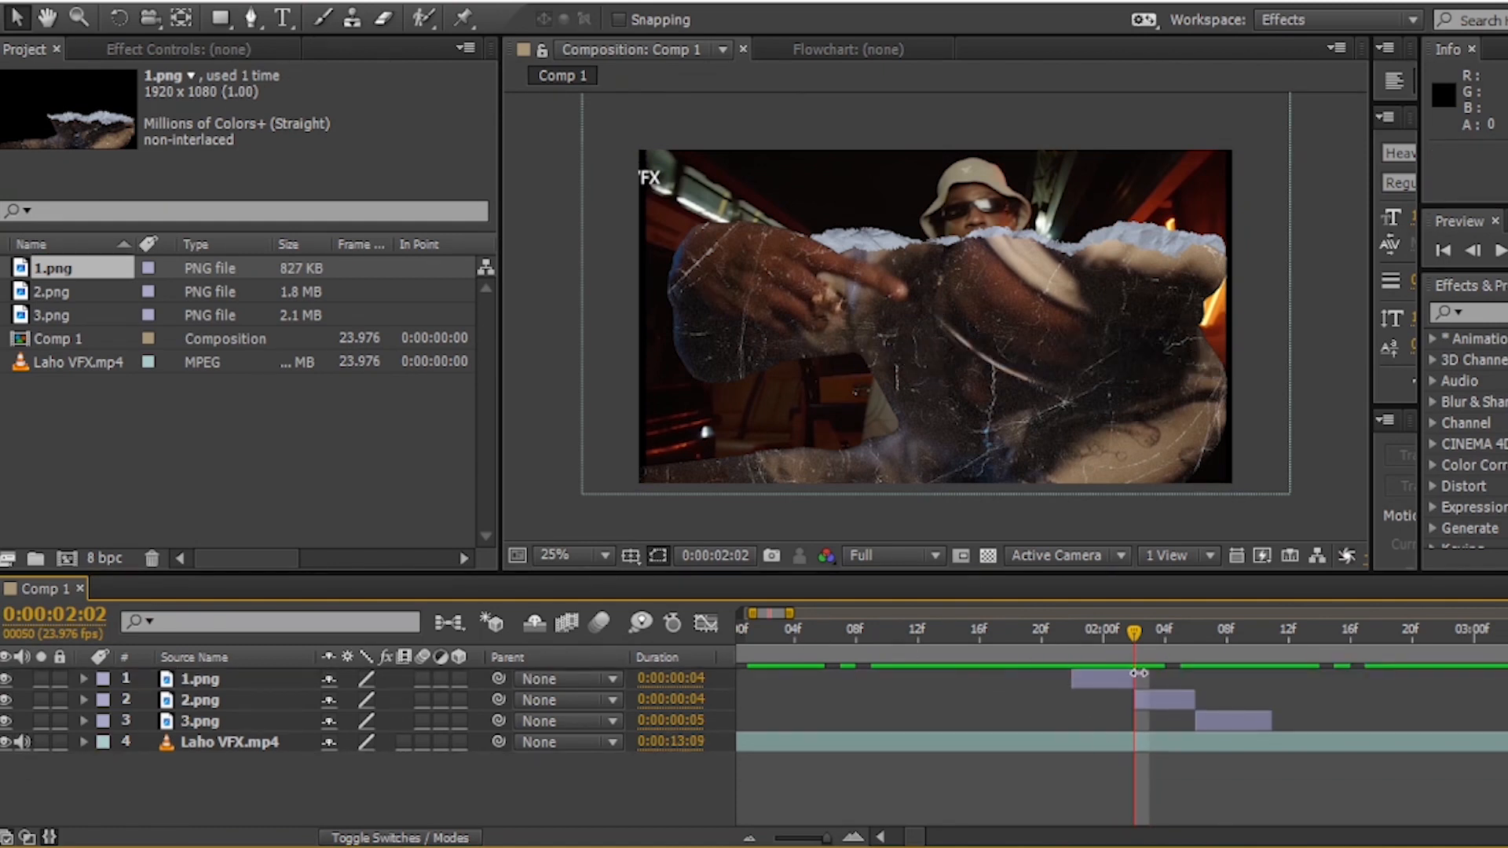
- Shorten the work area to end shortly after the 3.png layer and play a RAM preview of the cutout sequence
left_click_drag(1052, 630, 1258, 660)
mouse_move(827, 839)
left_mouse_down()
mouse_move(785, 842)
mouse_move(825, 841)
left_mouse_up()
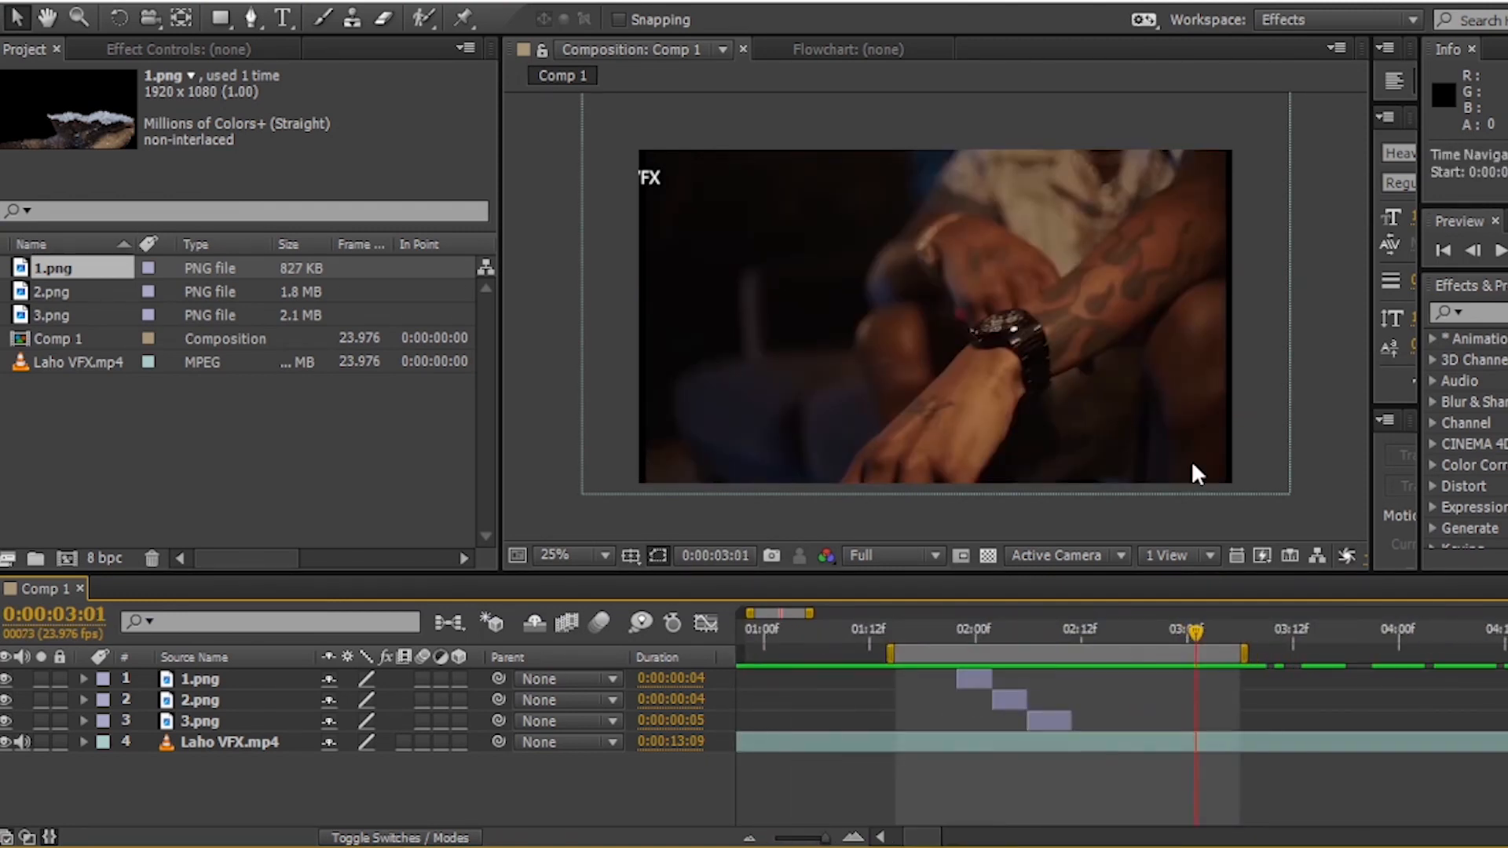
left_click_drag(1245, 652, 1146, 652)
key("KP_0")
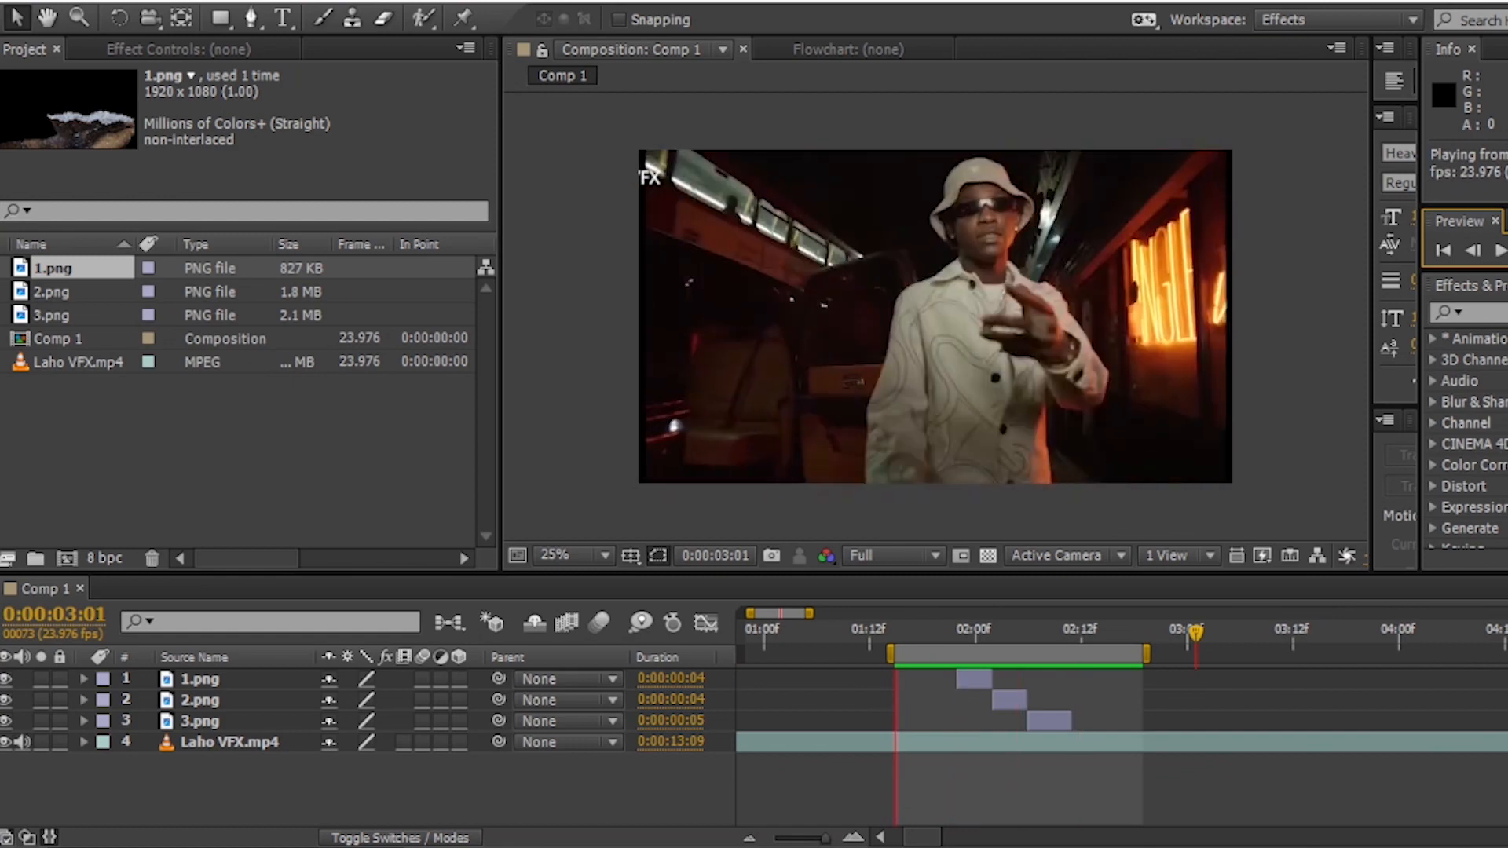
key("space")
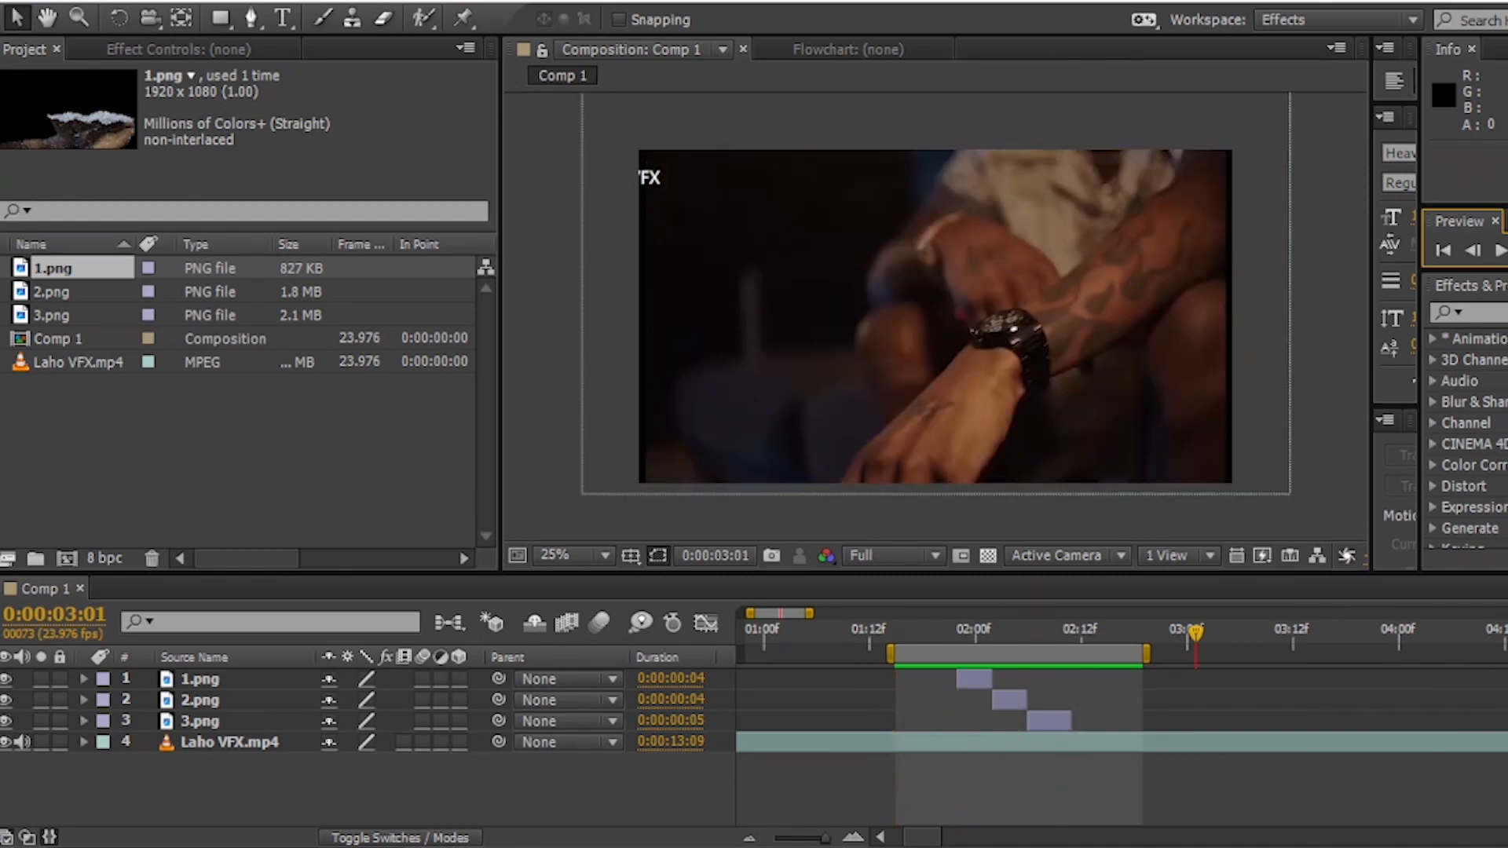
left_click(1153, 652)
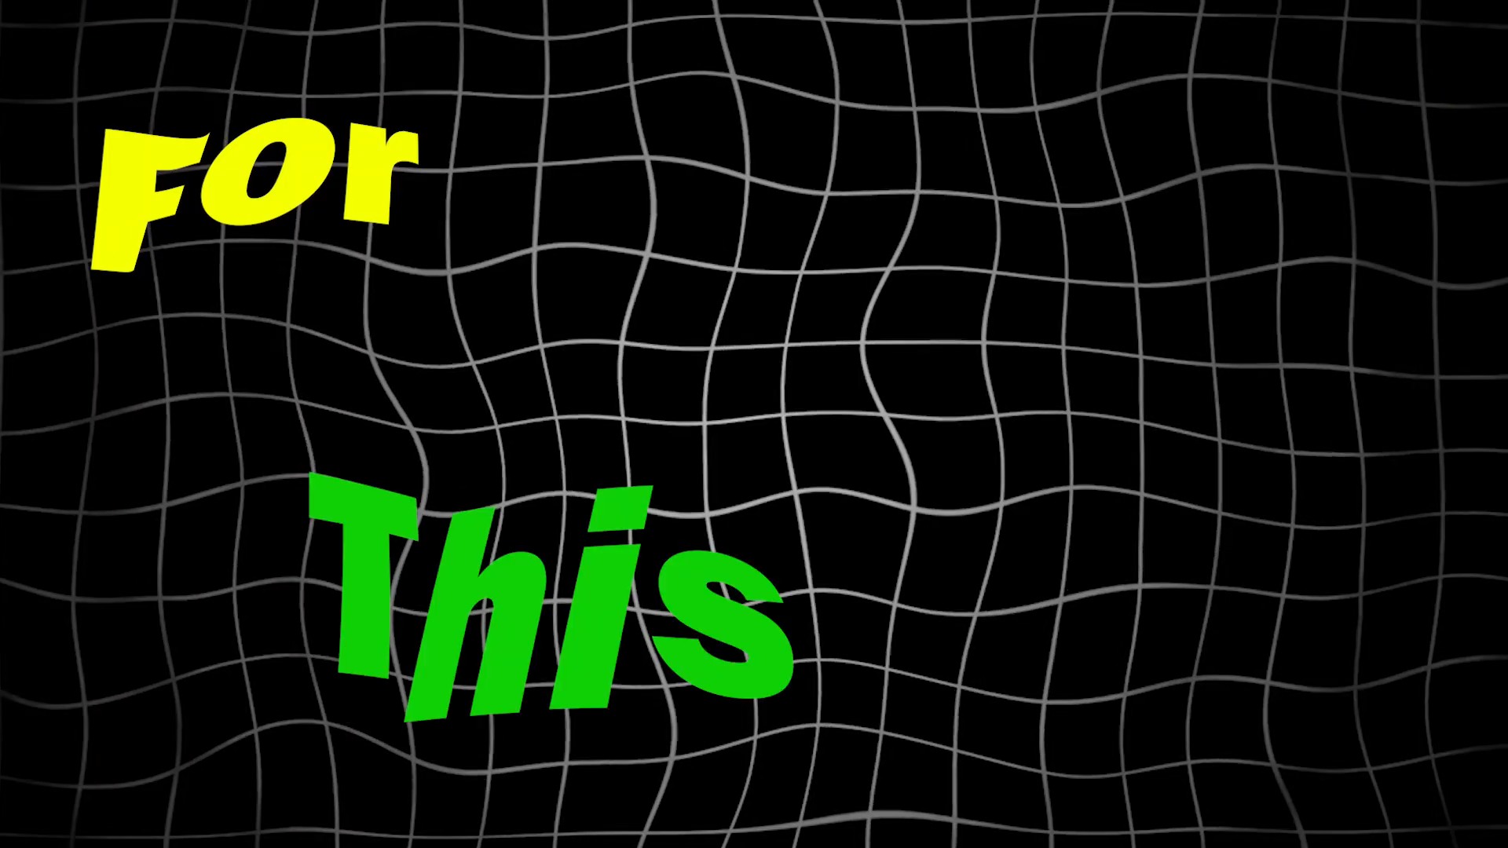